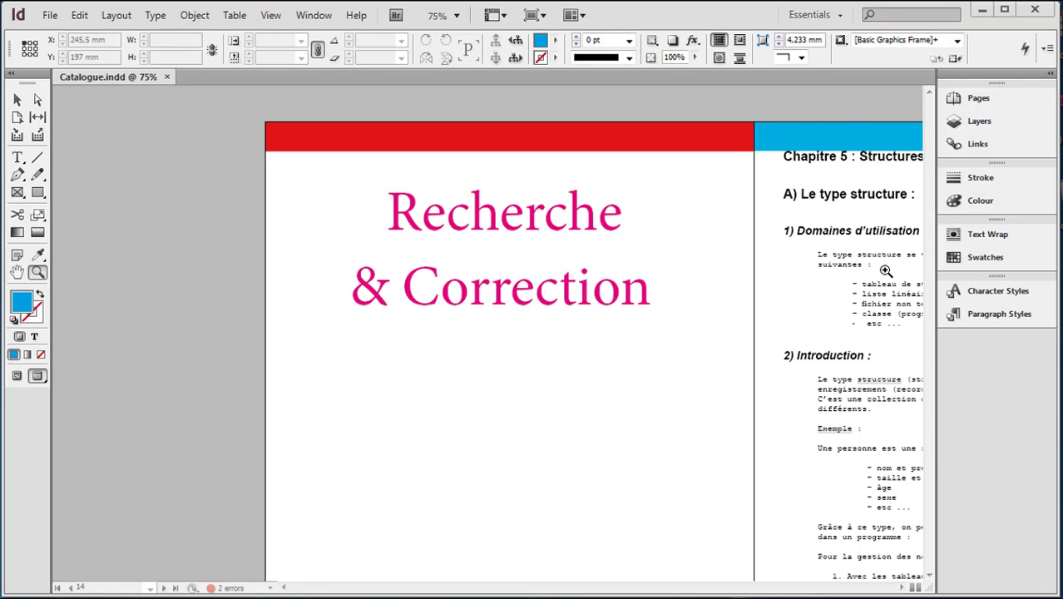
# Step: Open Find/Change at the spread with pages 4 and 5 and set "such" as the text to find
pyautogui.click(670, 334)
pyautogui.scroll(4, 669, 334)
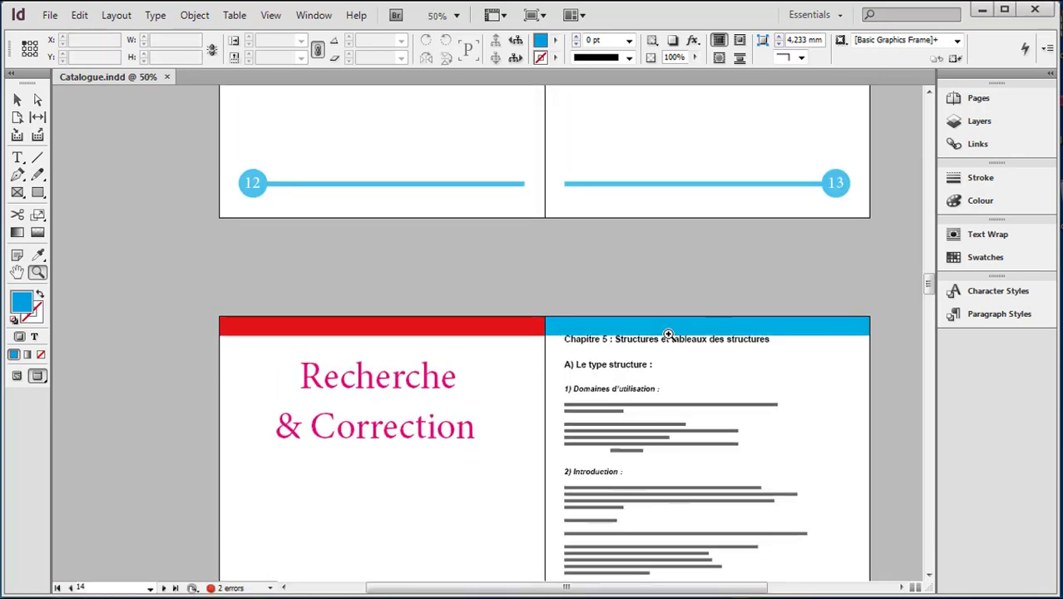
pyautogui.scroll(6, 809, 364)
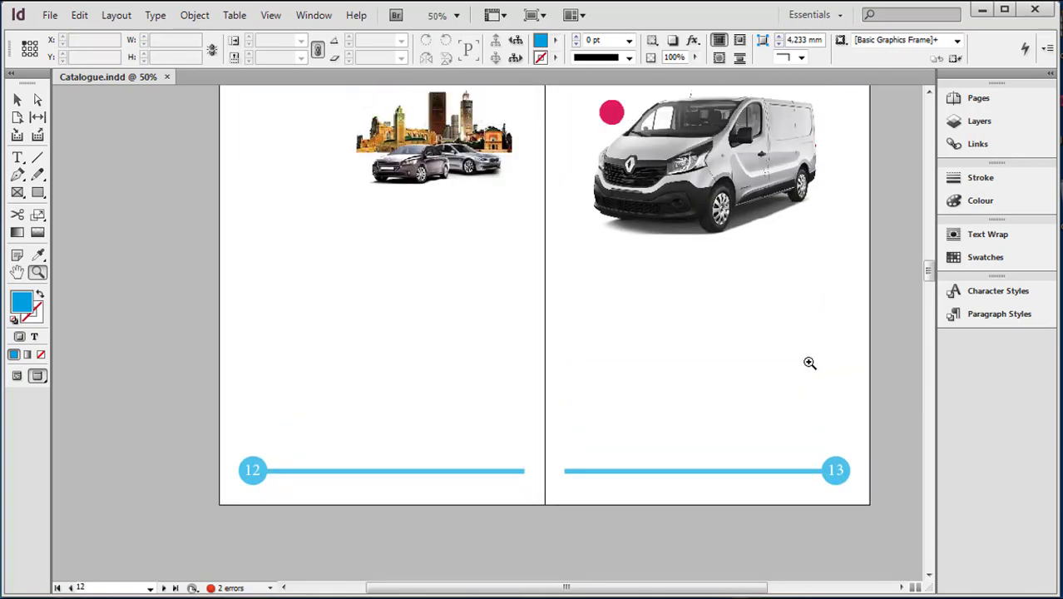
pyautogui.scroll(6, 809, 363)
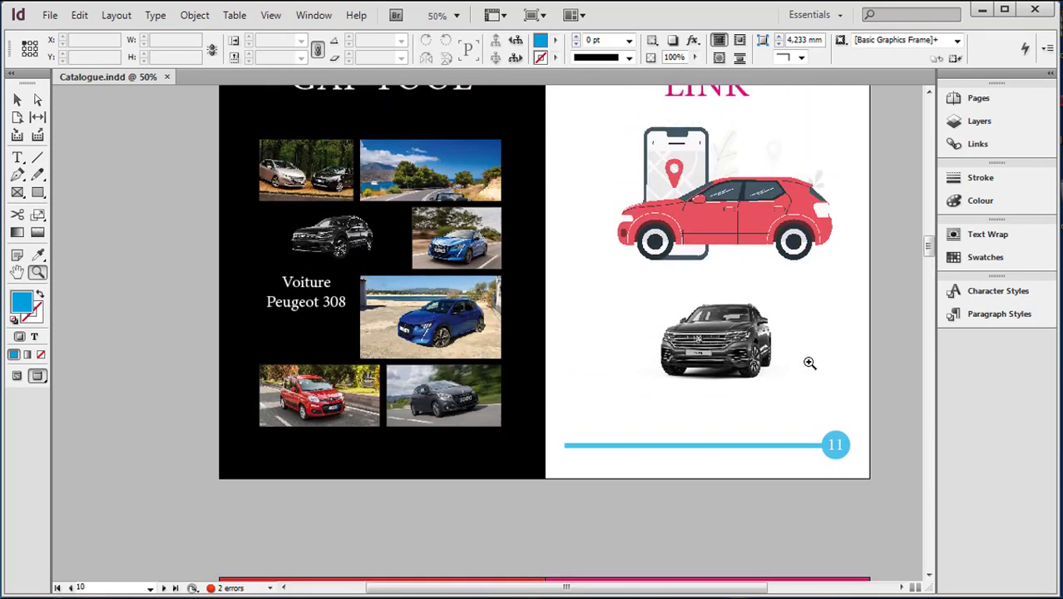
pyautogui.click(929, 92)
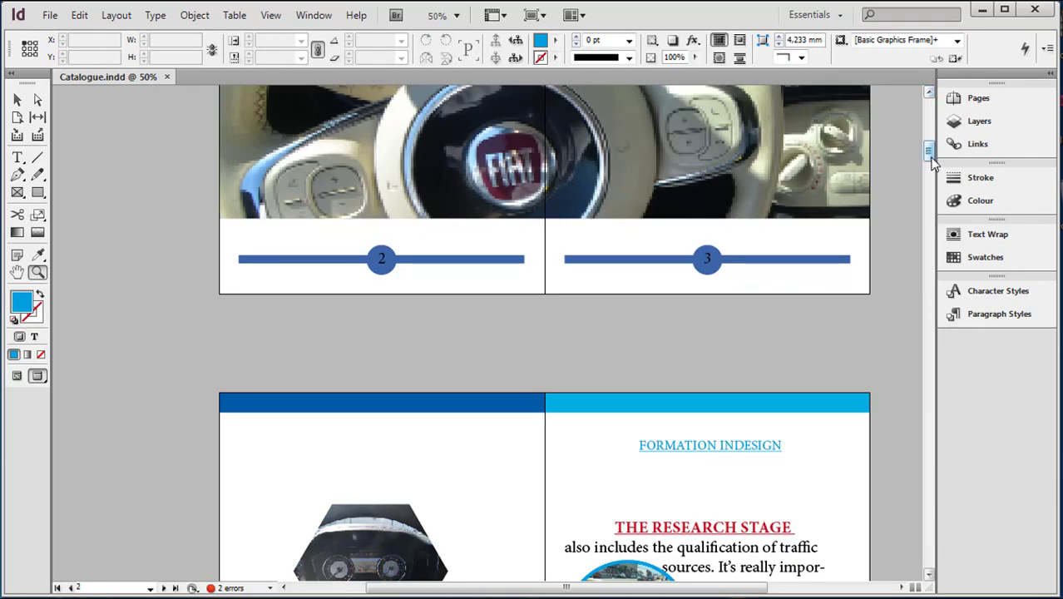
pyautogui.scroll(-7, 900, 391)
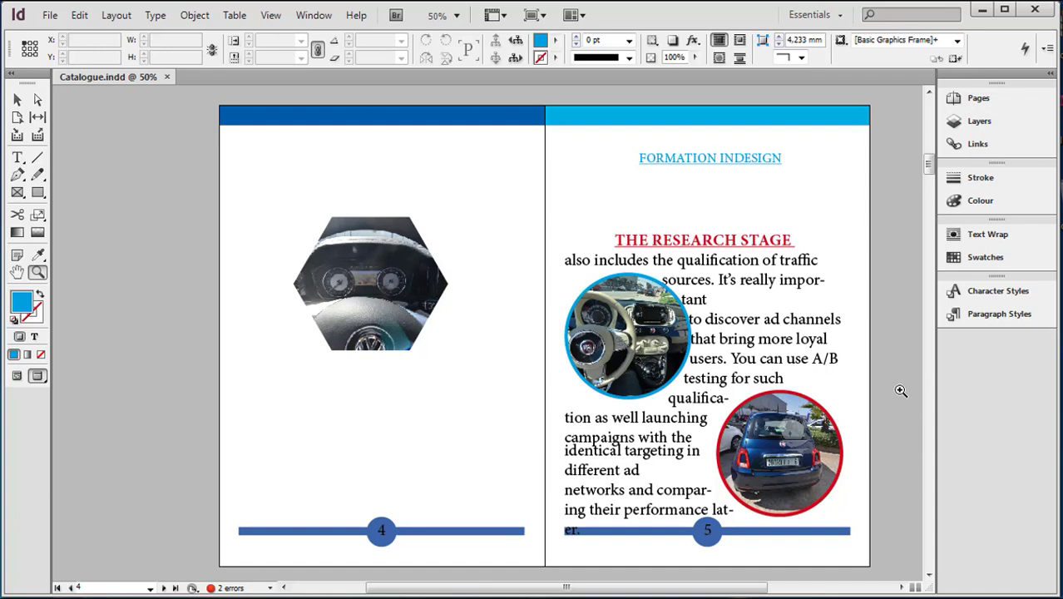
pyautogui.hotkey('ctrl', 'f')
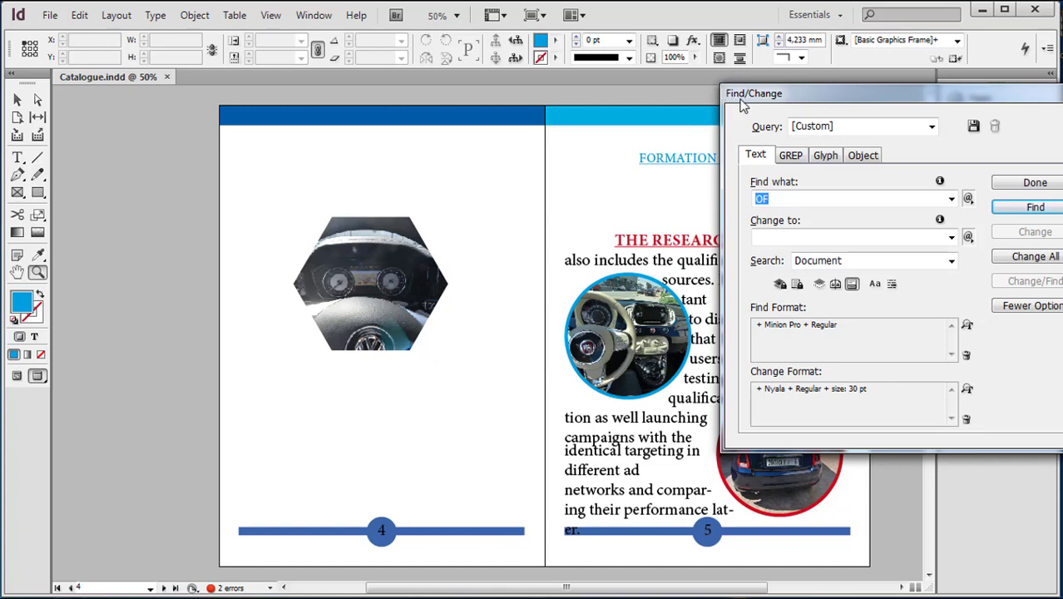
pyautogui.press('BackSpace')
pyautogui.moveTo(923, 97); pyautogui.dragTo(273, 81)
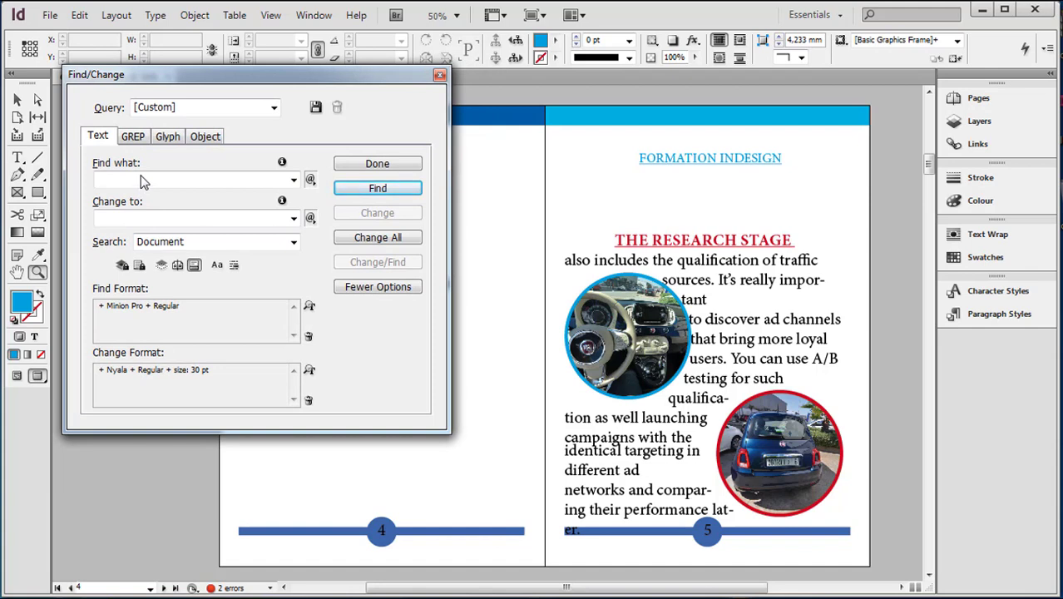
pyautogui.write('such')
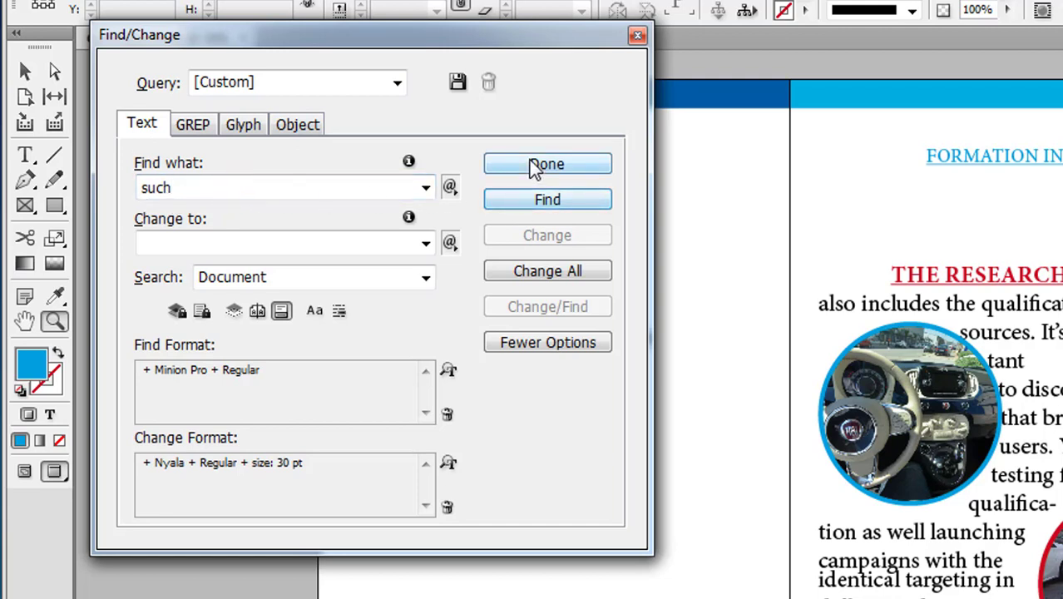
# Step: Search the whole document for each occurrence of "such" until the search is completed
pyautogui.click(527, 202)
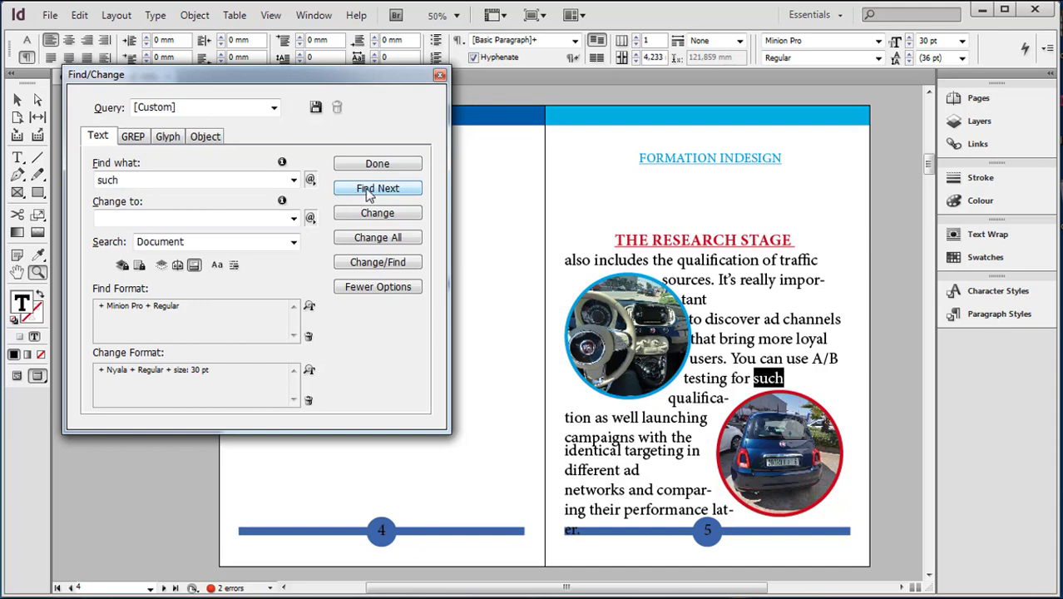
pyautogui.click(369, 191)
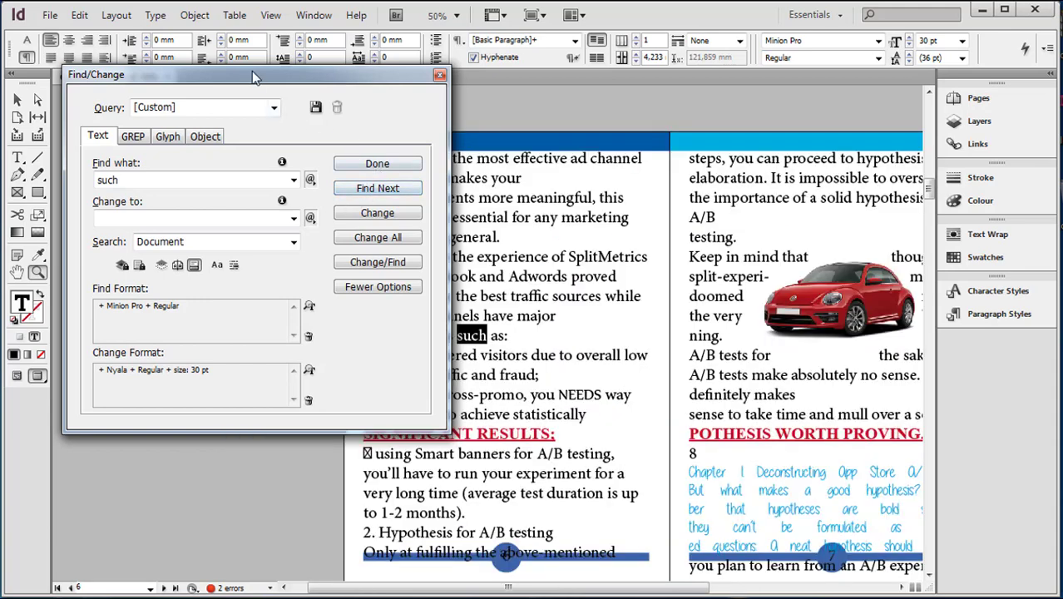
pyautogui.moveTo(252, 71)
pyautogui.mouseDown()
pyautogui.moveTo(169, 133)
pyautogui.moveTo(89, 216)
pyautogui.moveTo(214, 81)
pyautogui.moveTo(245, 64)
pyautogui.mouseUp()
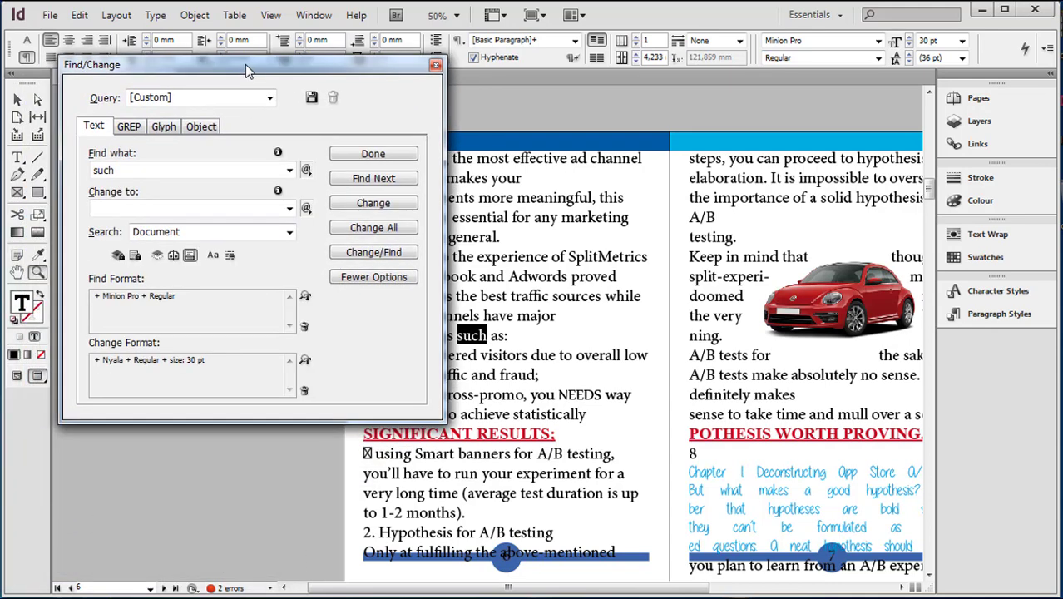
pyautogui.click(354, 179)
pyautogui.moveTo(243, 83); pyautogui.dragTo(828, 126)
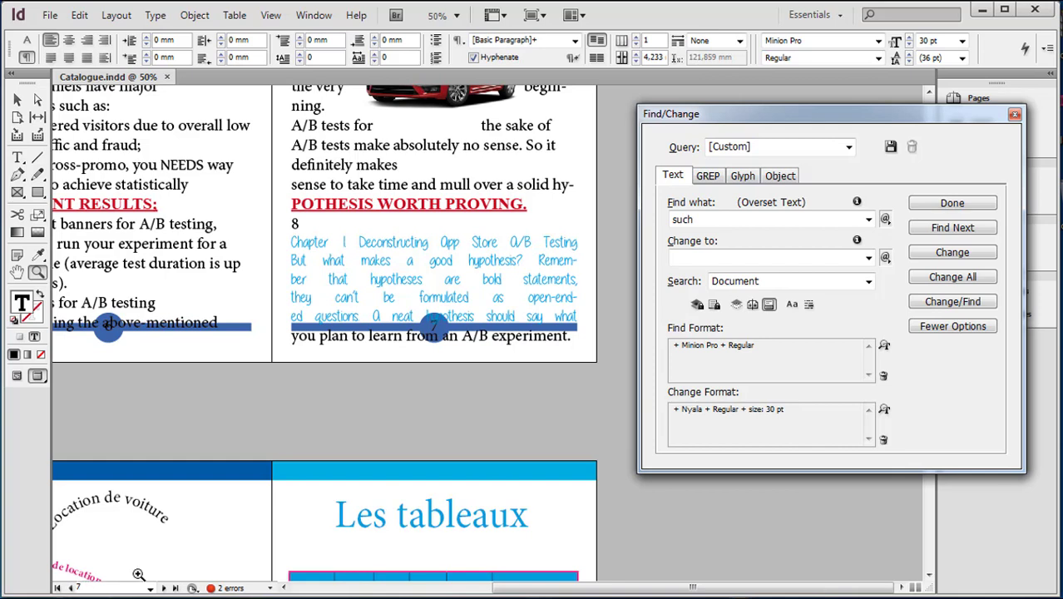
pyautogui.click(949, 236)
pyautogui.click(948, 236)
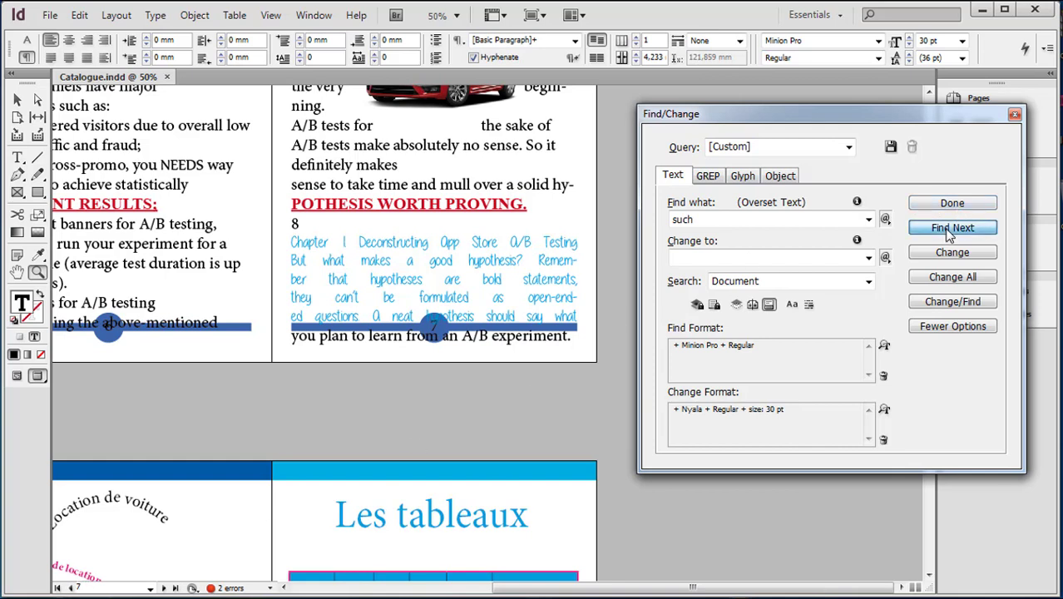
pyautogui.click(629, 362)
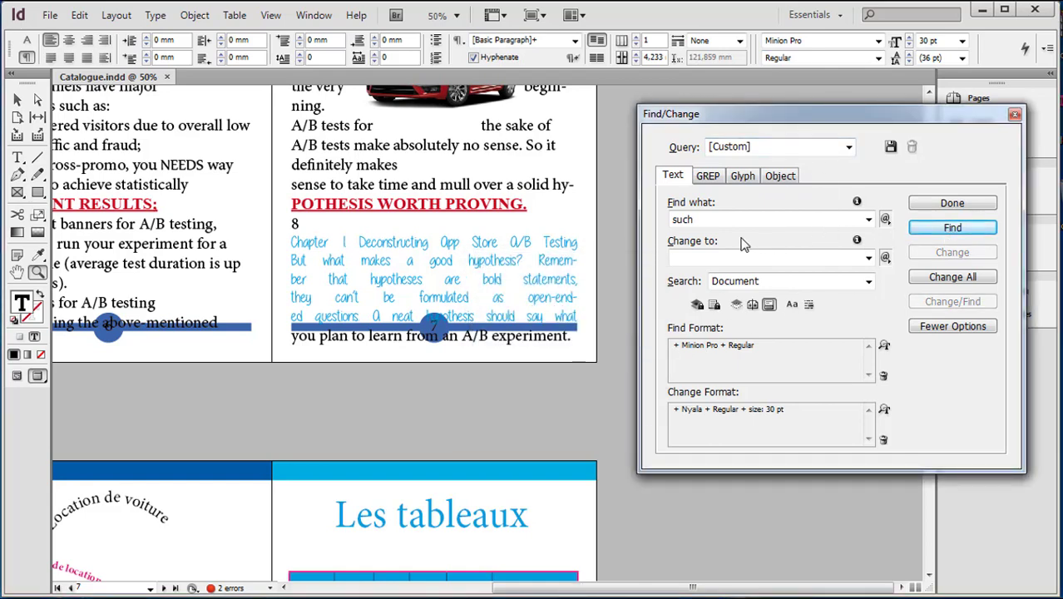
# Step: Set "suchs" as the replacement text for "such" in Find/Change
pyautogui.click(704, 223)
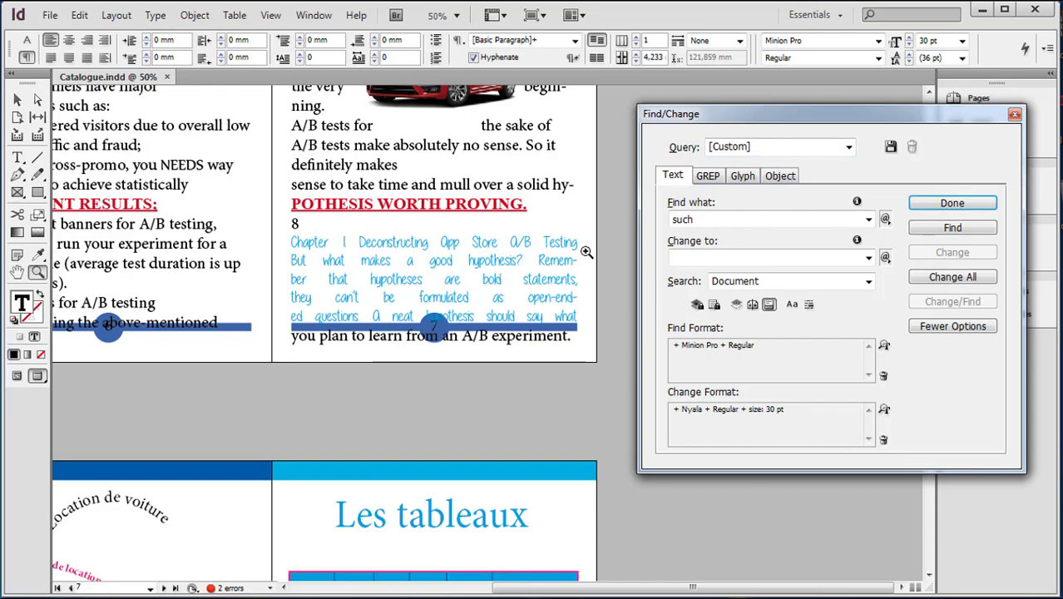
pyautogui.scroll(5, 599, 247)
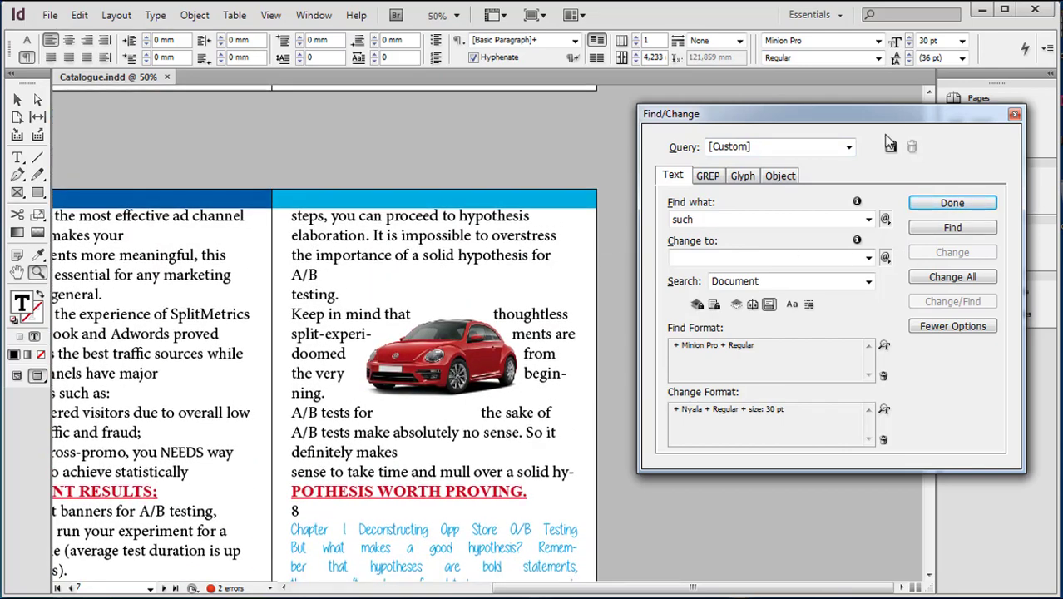
pyautogui.moveTo(815, 117); pyautogui.dragTo(624, 166)
pyautogui.moveTo(932, 191); pyautogui.dragTo(936, 165)
pyautogui.moveTo(724, 163); pyautogui.dragTo(872, 111)
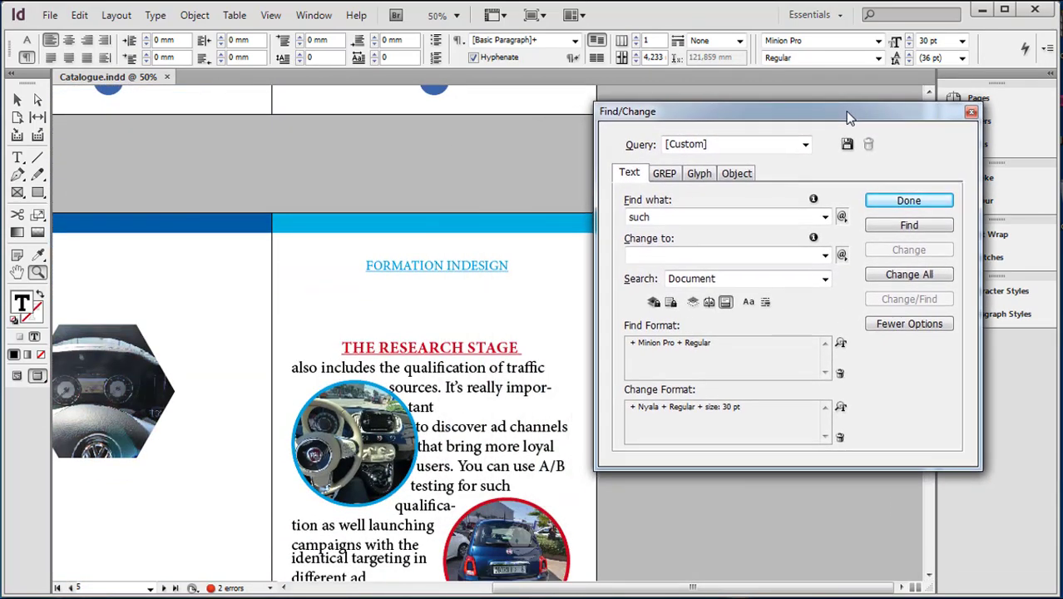
pyautogui.click(657, 218)
pyautogui.write('s')
pyautogui.press('BackSpace')
pyautogui.click(645, 254)
pyautogui.write('sucks')
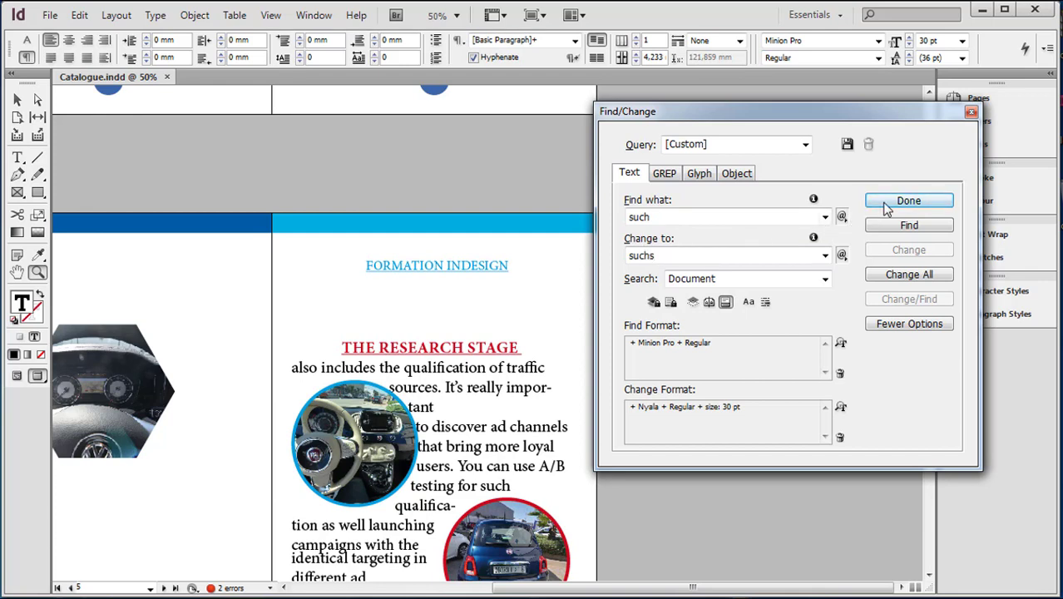
# Step: Replace two found occurrences of "such" with "suchs" individually, and change all remaining occurrences in the document
pyautogui.click(893, 226)
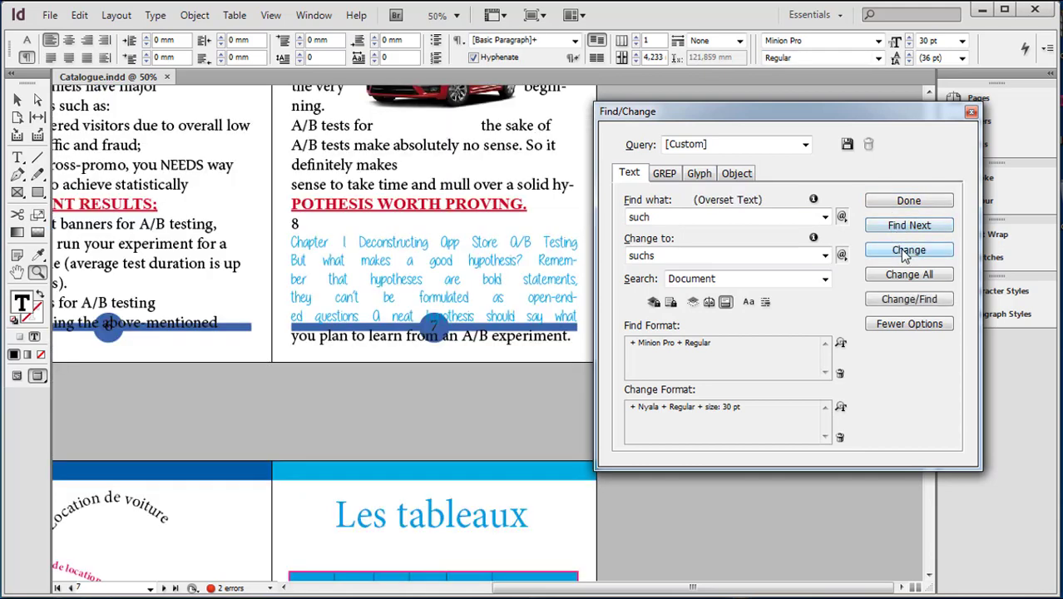
pyautogui.click(908, 251)
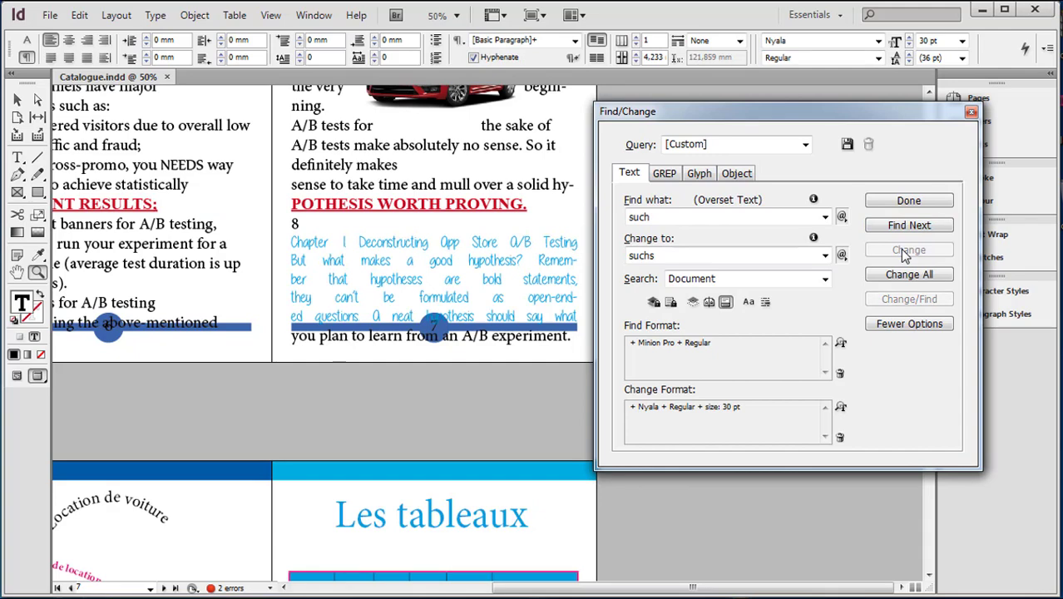
pyautogui.click(908, 227)
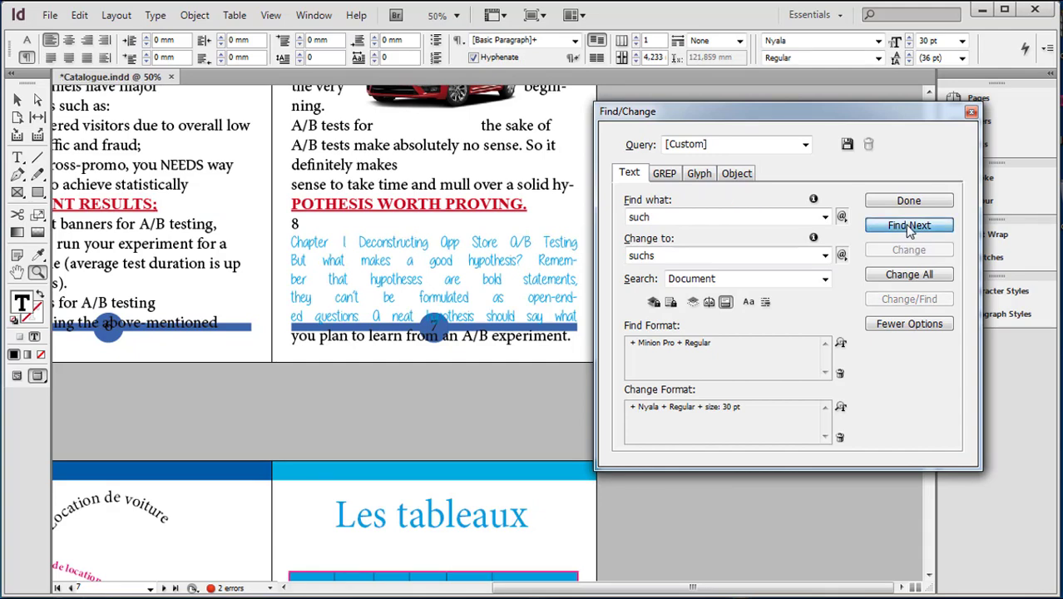
pyautogui.click(908, 251)
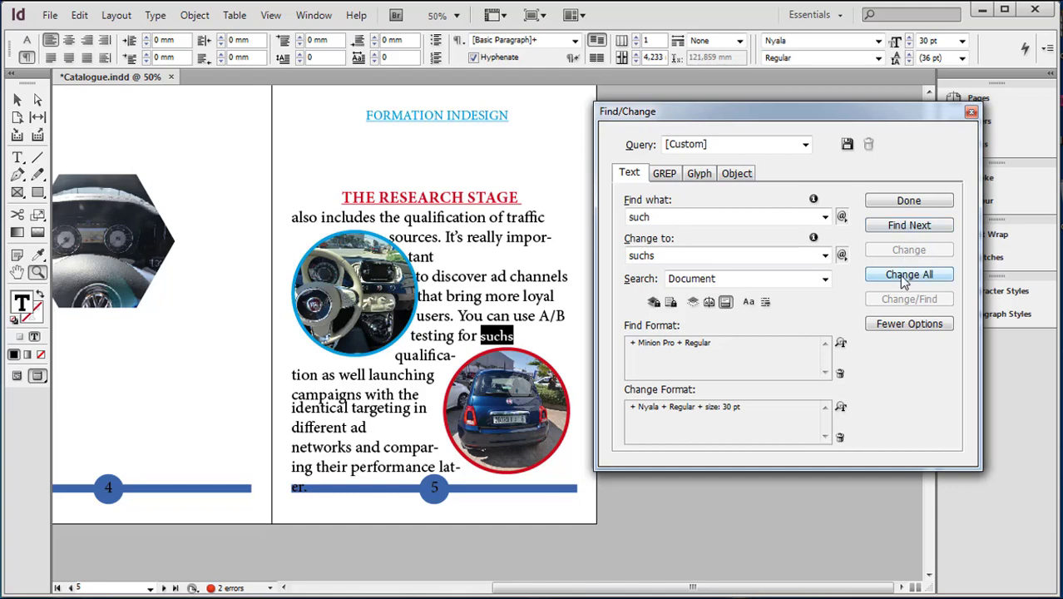
pyautogui.click(903, 281)
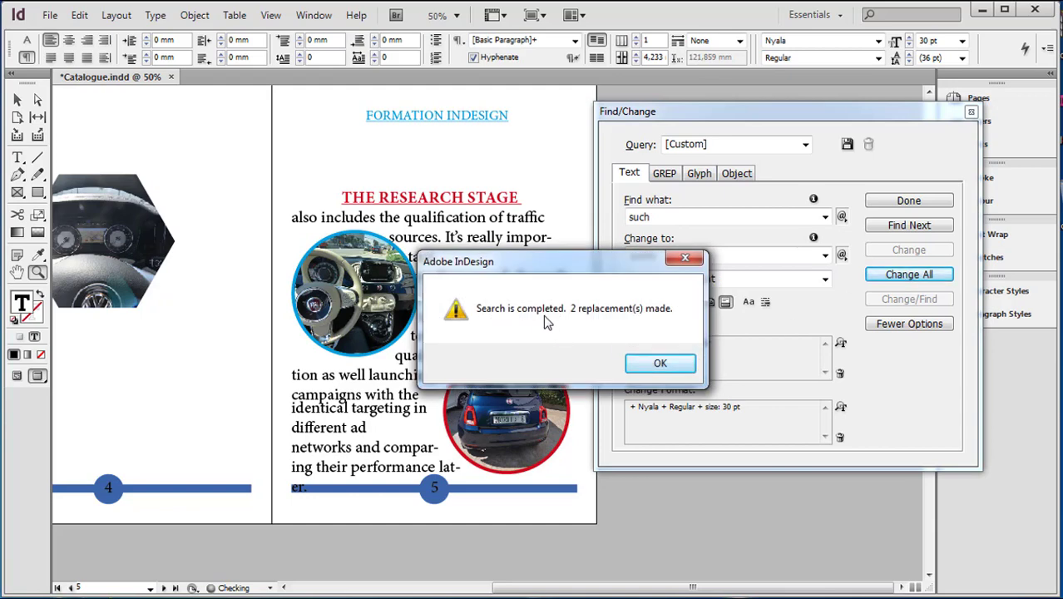
pyautogui.click(659, 363)
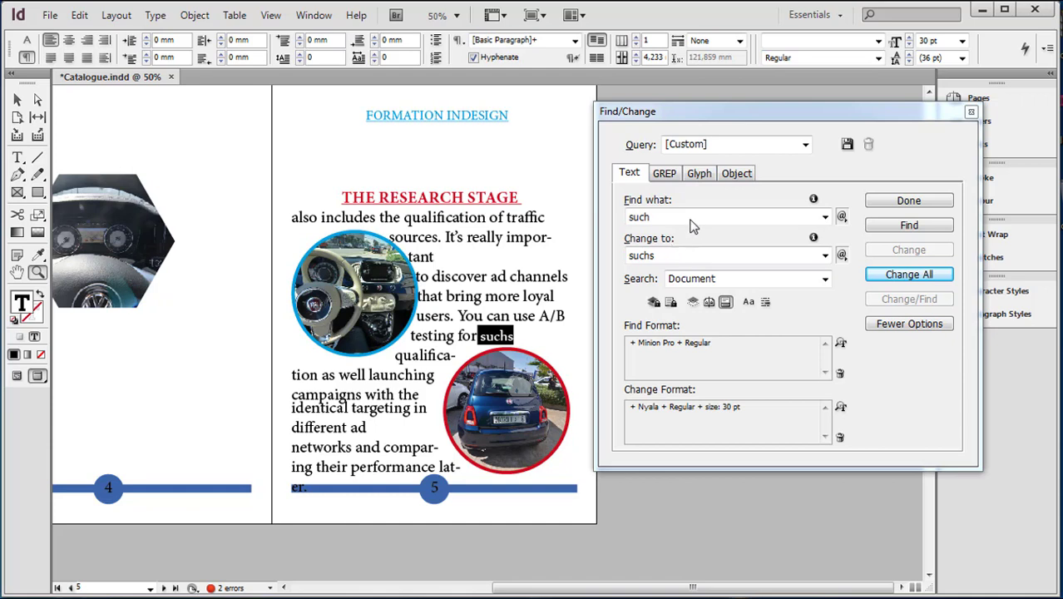
# Step: Clear the find format and change format criteria in Find/Change, keeping the search scope on the current document
pyautogui.click(824, 279)
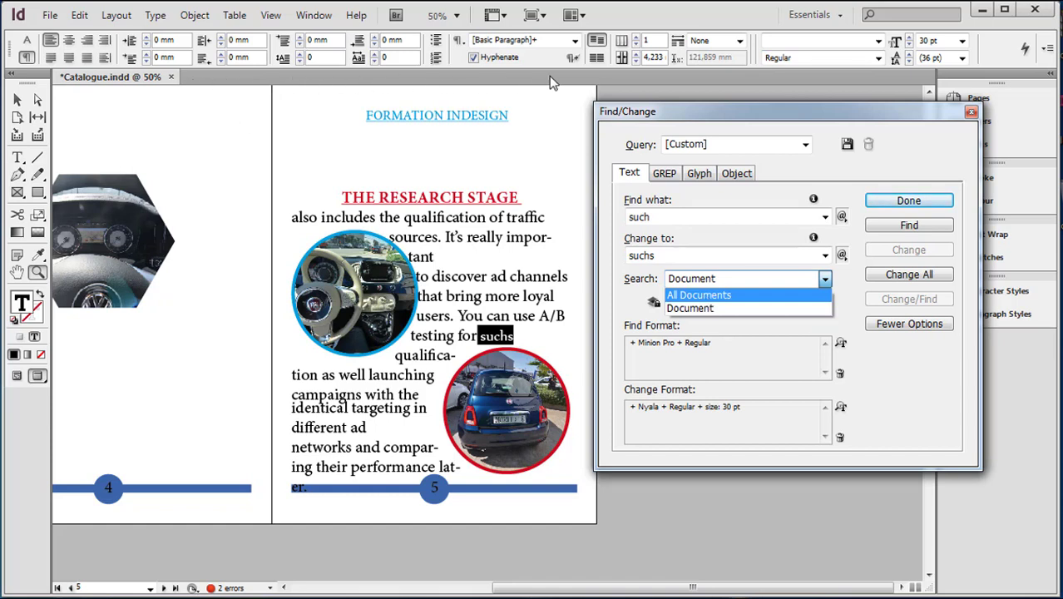
pyautogui.click(773, 196)
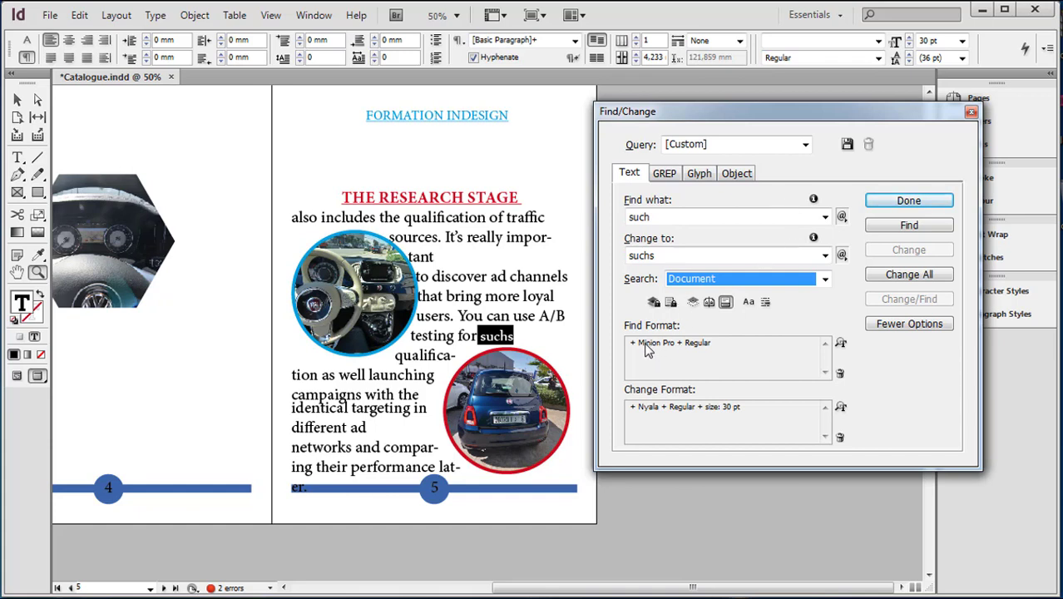
pyautogui.doubleClick(708, 349)
pyautogui.click(818, 437)
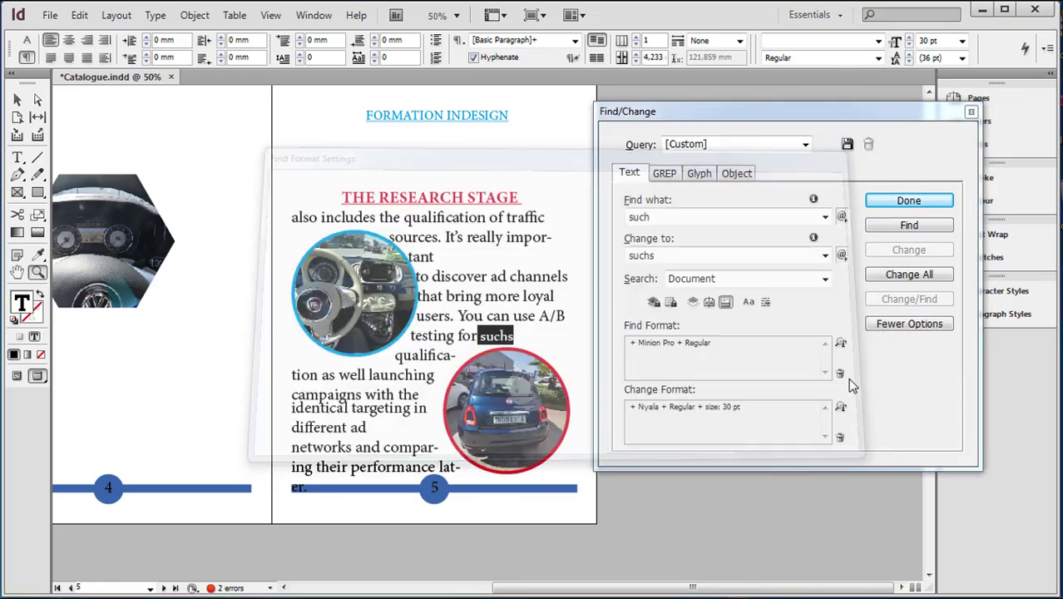
pyautogui.click(839, 373)
pyautogui.click(839, 437)
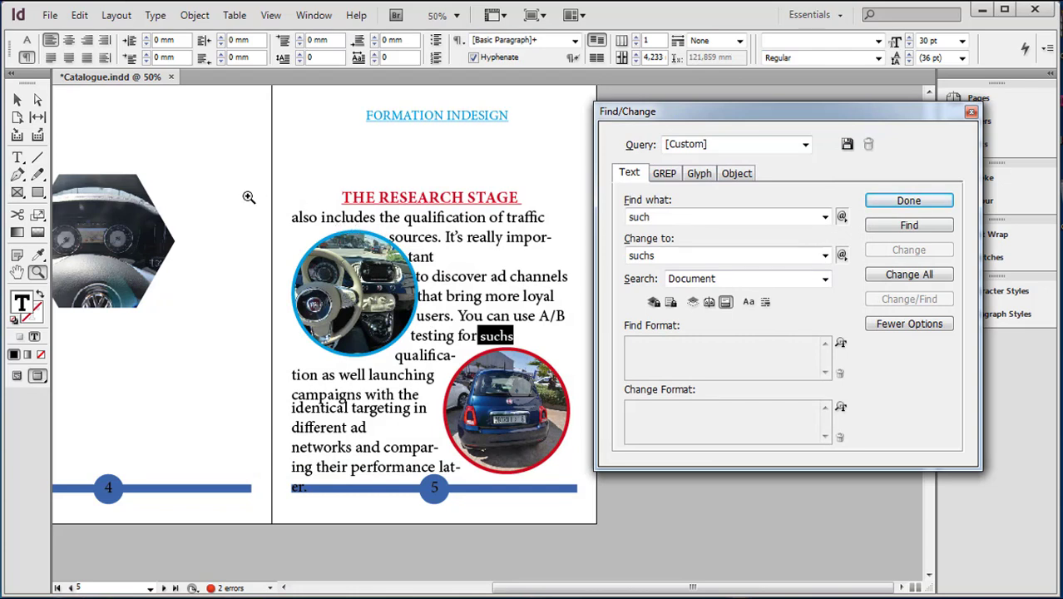
# Step: Replace every "suchs" in the document with "such" and save the catalogue
pyautogui.click(663, 218)
pyautogui.write('s')
pyautogui.click(663, 257)
pyautogui.press('BackSpace')
pyautogui.click(911, 276)
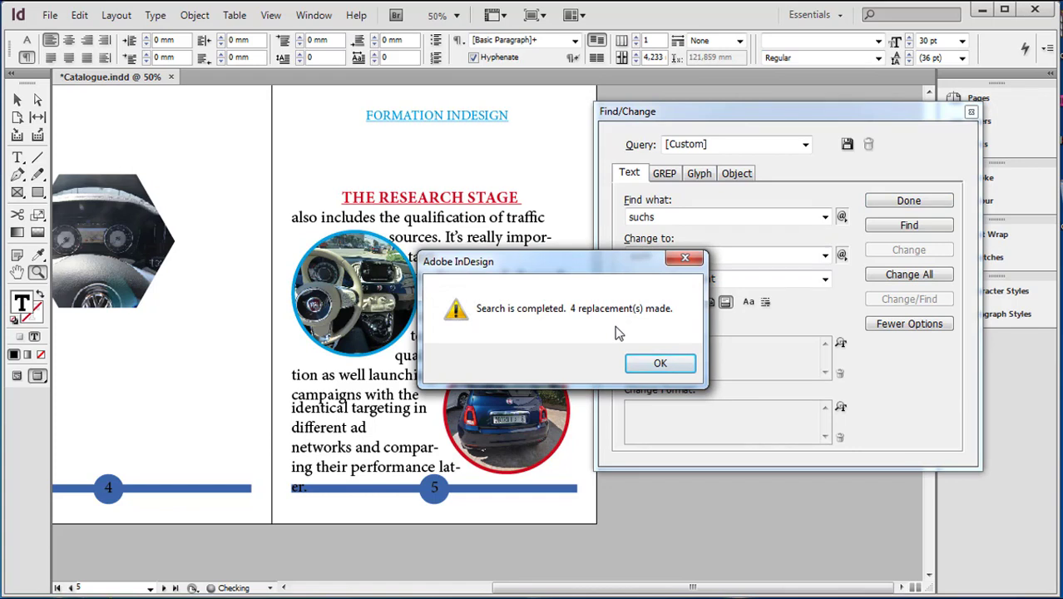
pyautogui.click(658, 363)
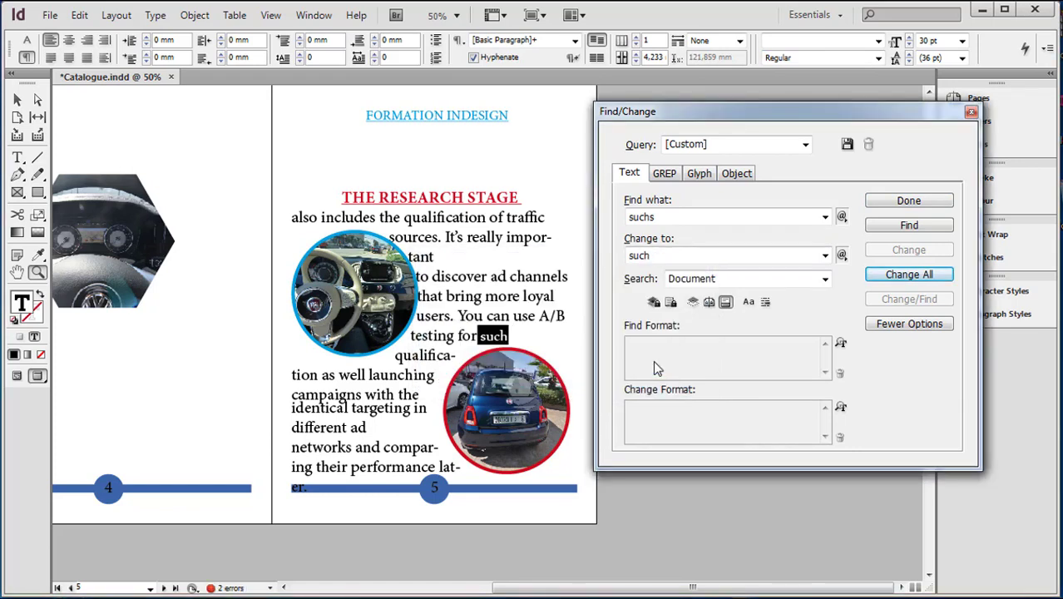
pyautogui.hotkey('ctrl', 's')
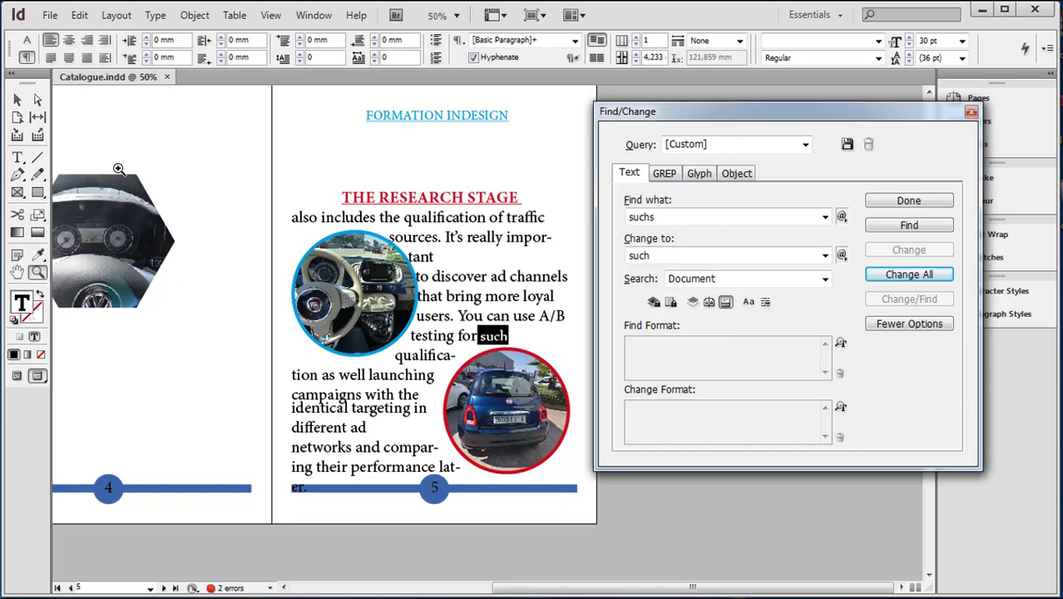
# Step: Set the text to find to "such" and empty the replacement text
pyautogui.click(668, 219)
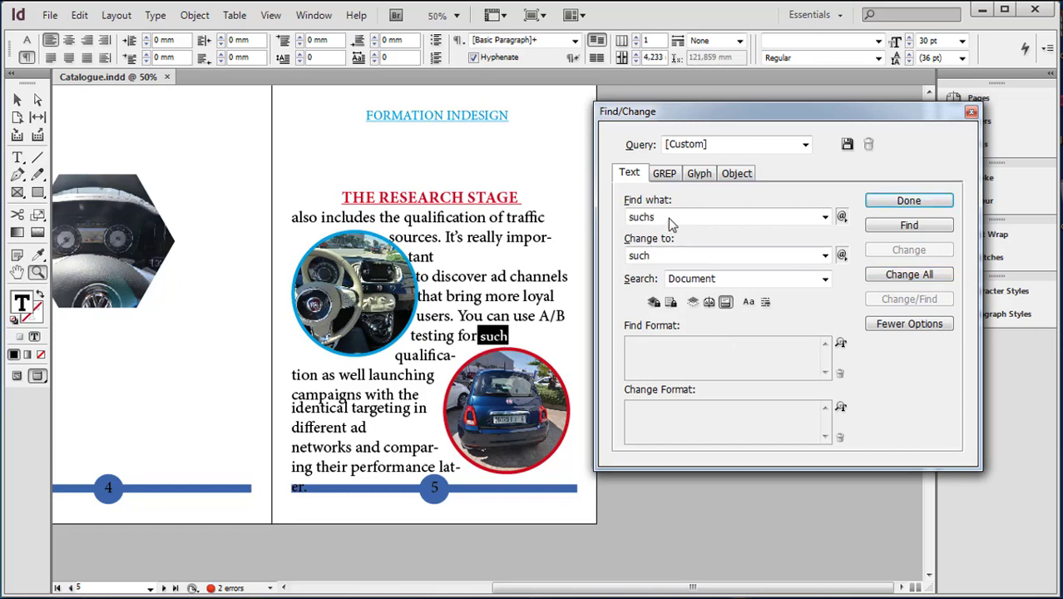
pyautogui.click(659, 255)
pyautogui.press('BackSpace')
pyautogui.press('BackSpace')
pyautogui.press('BackSpace')
pyautogui.press('BackSpace')
pyautogui.click(840, 342)
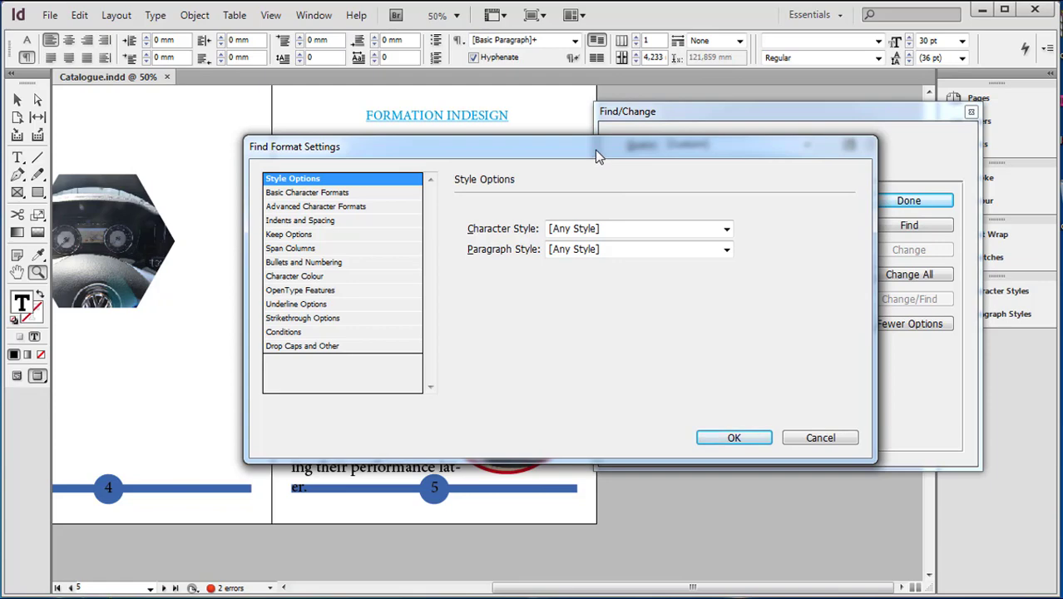
pyautogui.moveTo(594, 150); pyautogui.dragTo(734, 165)
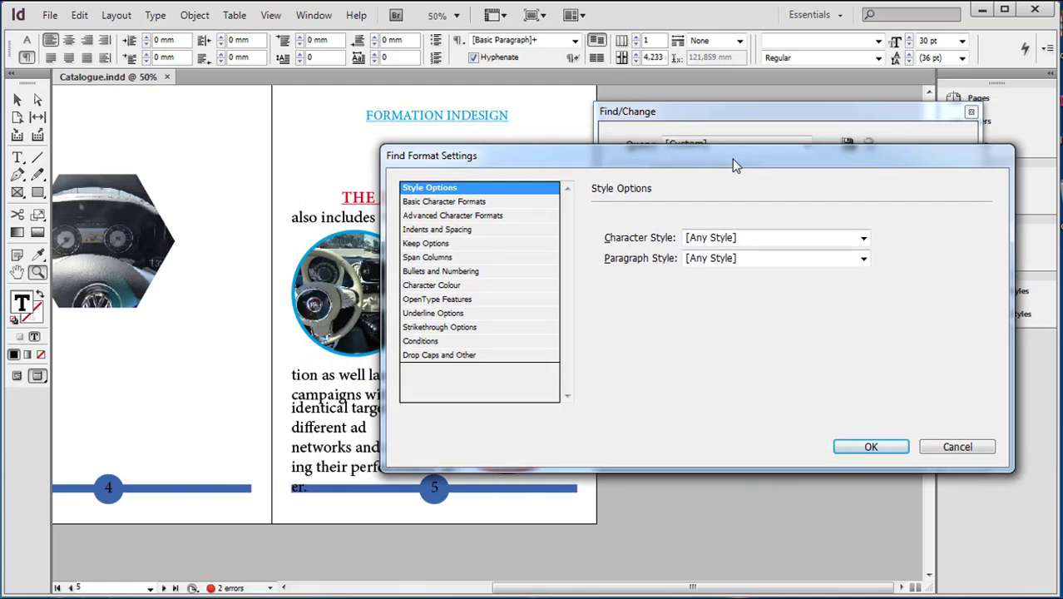
pyautogui.click(955, 444)
# Step: Inspect the character formatting of the word "such" in the page 5 text
pyautogui.click(27, 41)
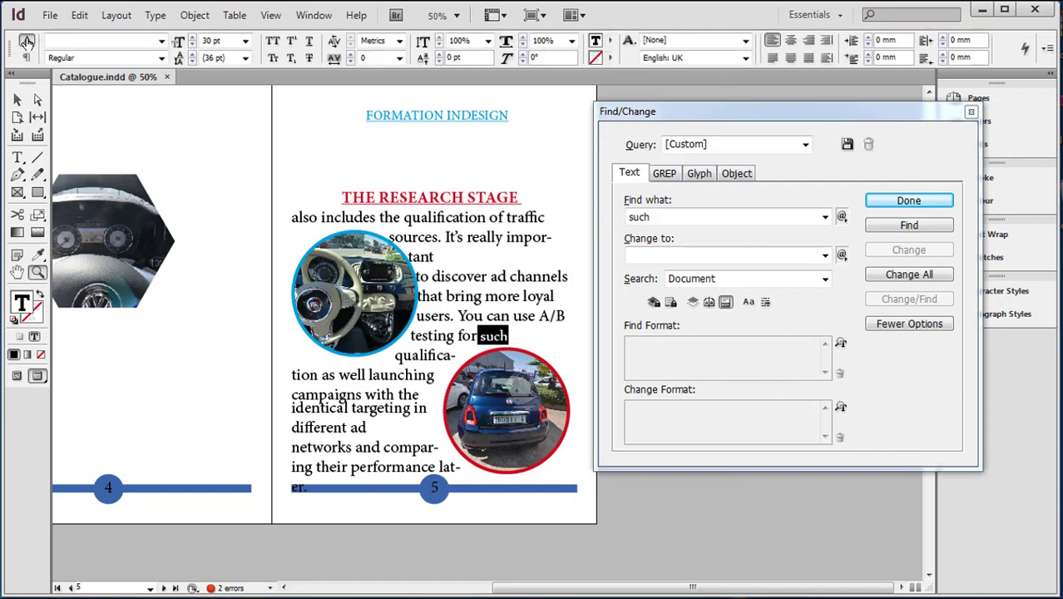
pyautogui.click(19, 159)
pyautogui.click(491, 336)
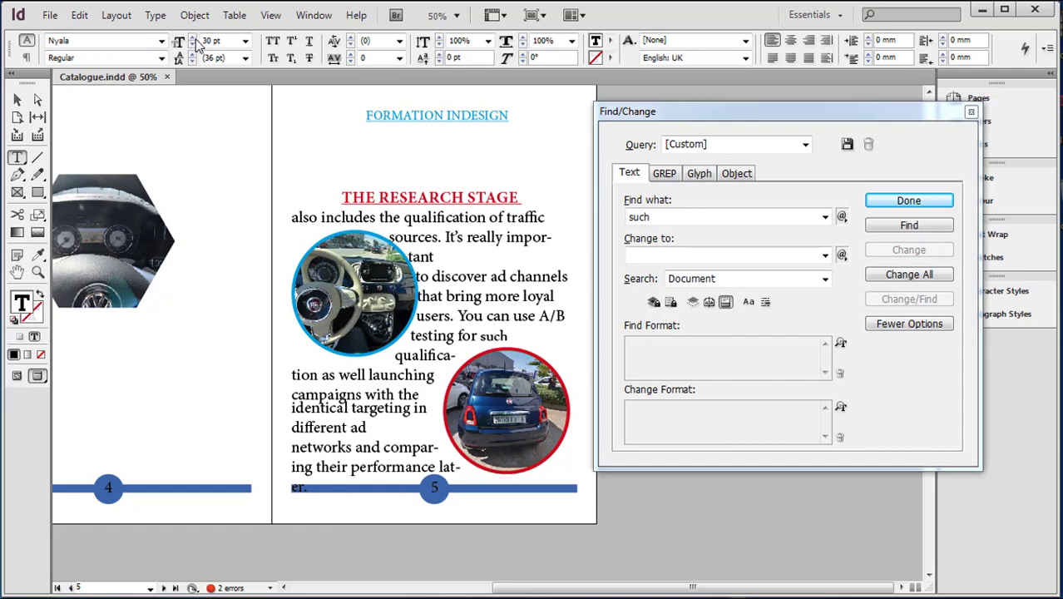
# Step: Set the find format's basic character formats to the Nyala font family with the Regular style
pyautogui.click(840, 343)
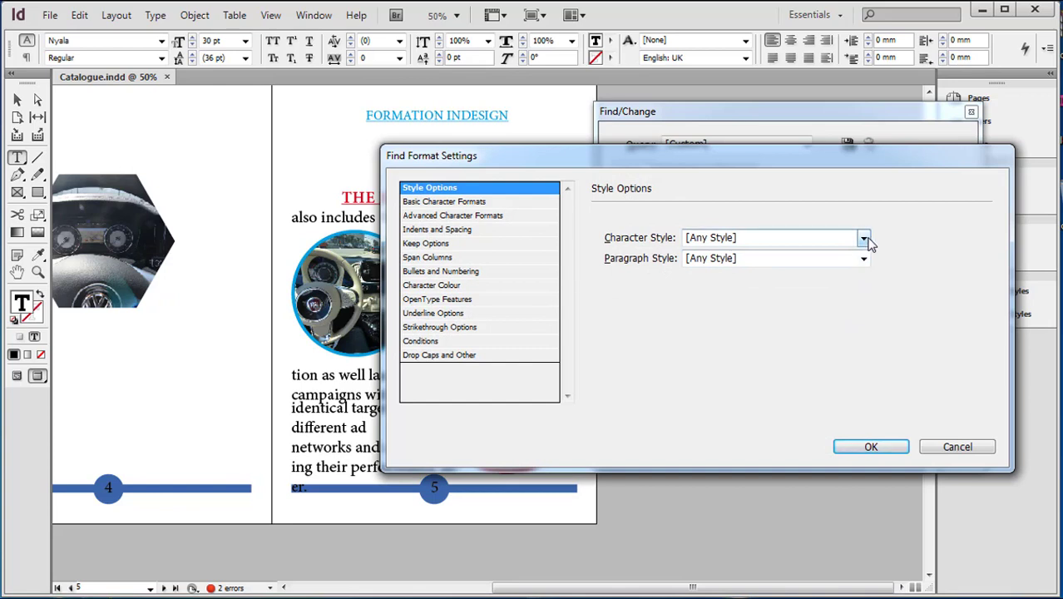
pyautogui.click(864, 240)
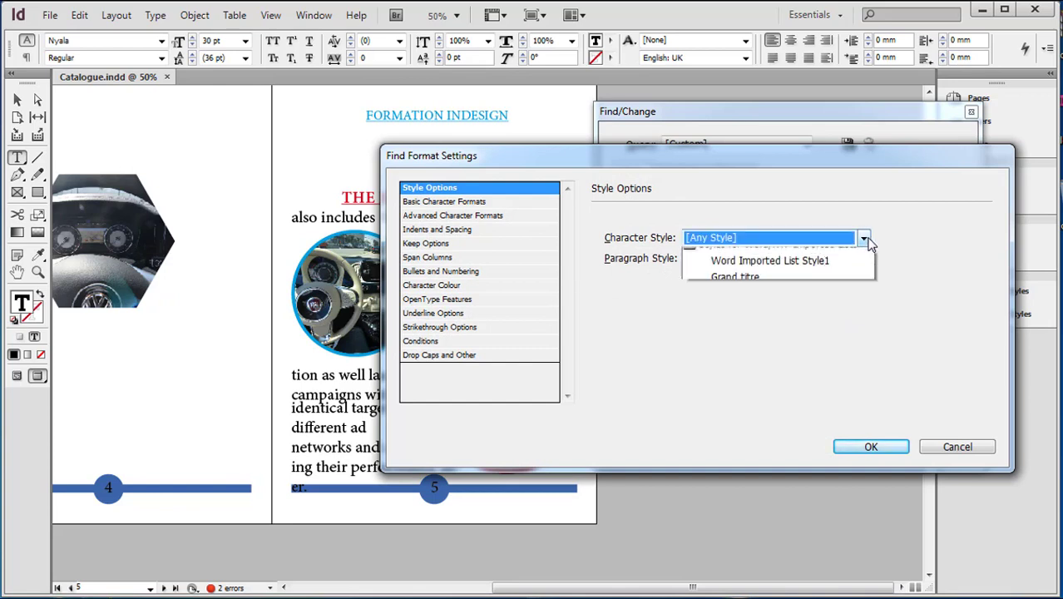
pyautogui.click(485, 201)
pyautogui.click(456, 204)
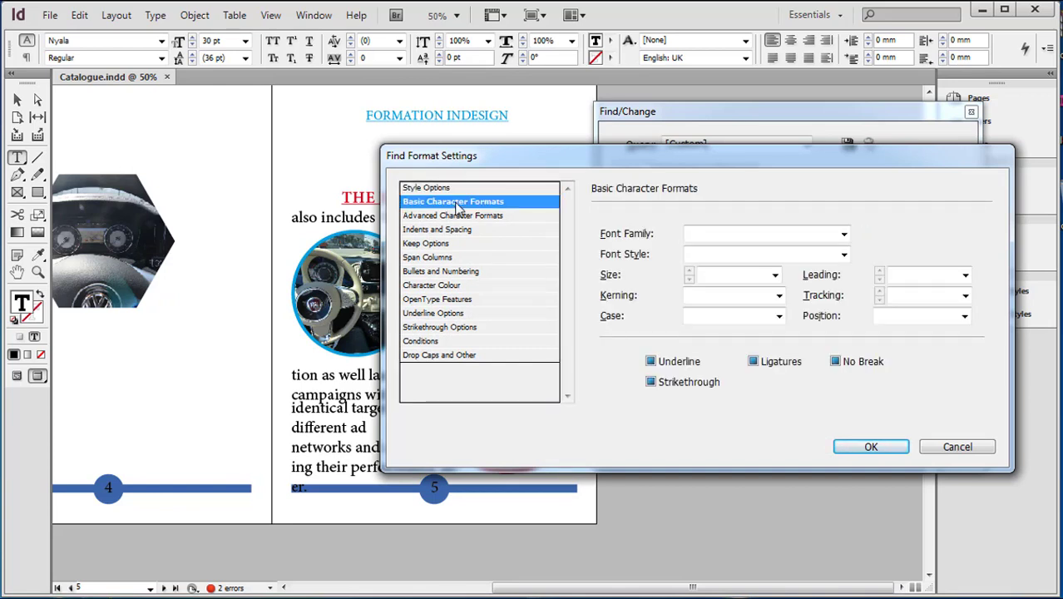
pyautogui.click(843, 235)
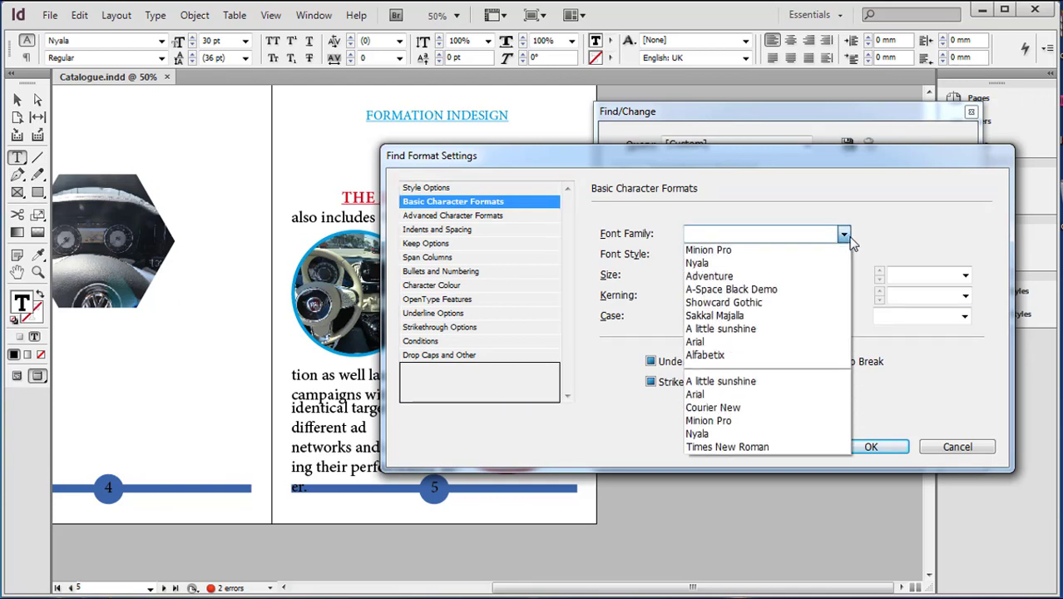
pyautogui.click(815, 265)
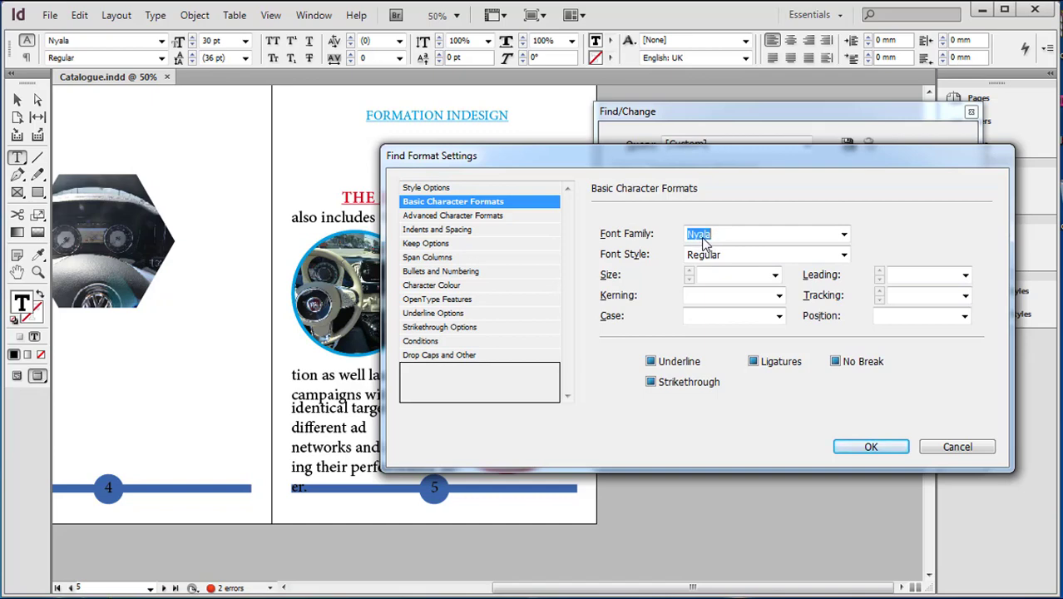
pyautogui.click(871, 449)
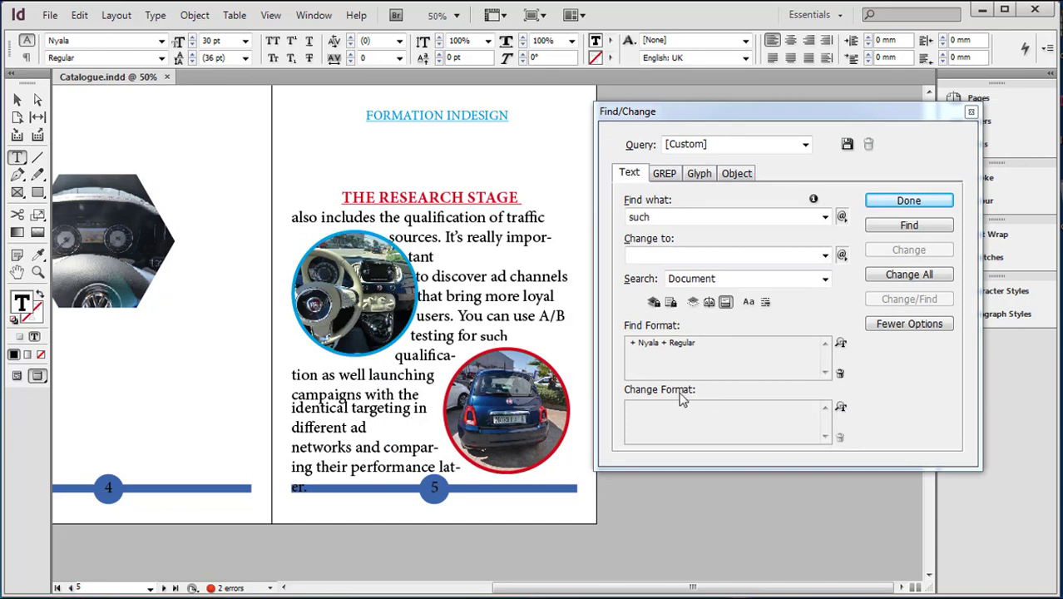
# Step: Set the change format's basic character formats to Agency FB, Regular style, at 48 pt
pyautogui.click(840, 408)
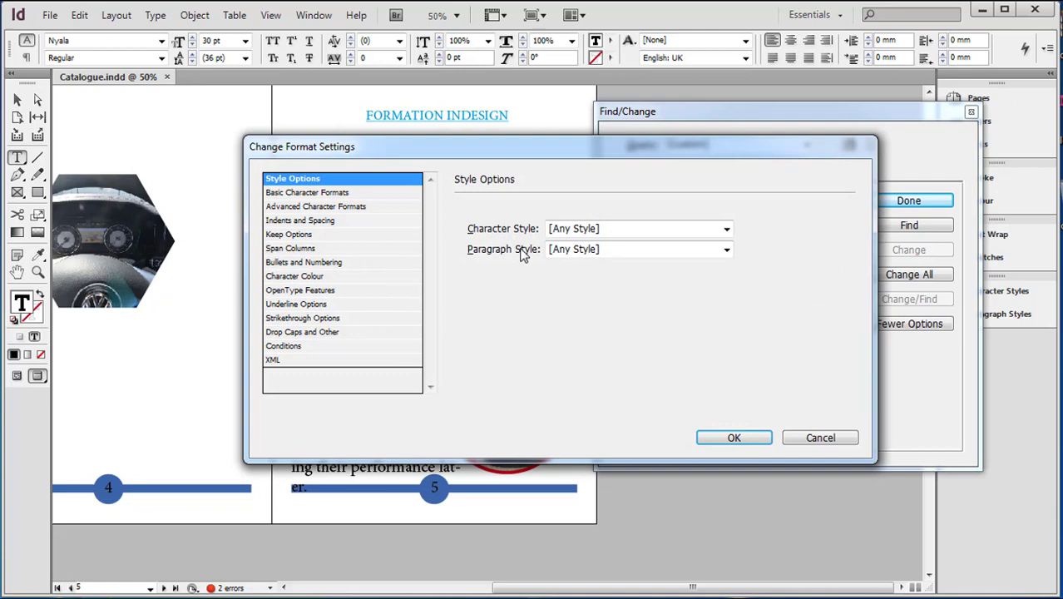
pyautogui.click(361, 192)
pyautogui.click(681, 226)
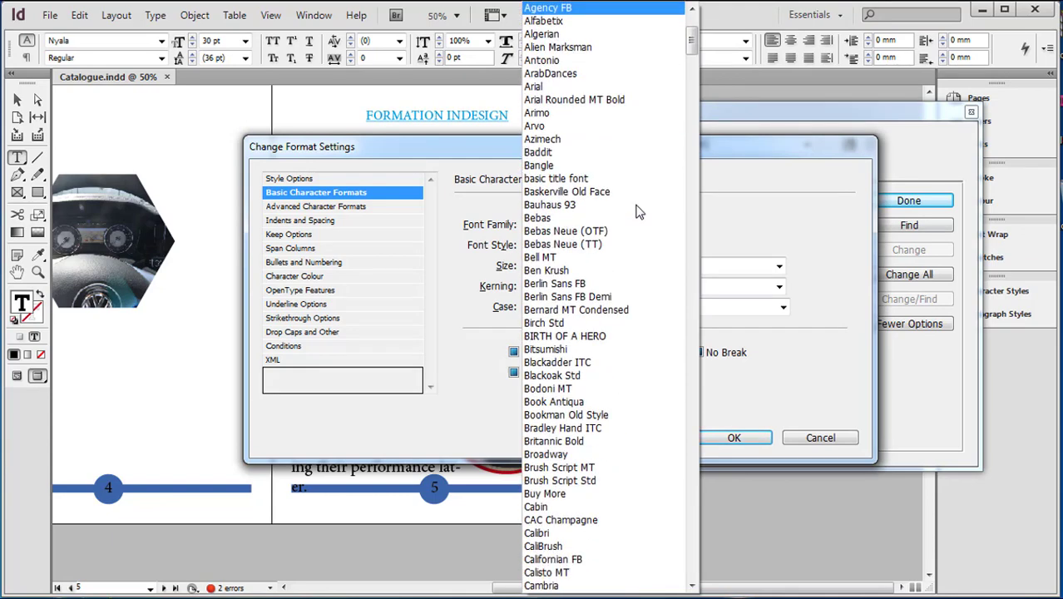
pyautogui.click(637, 210)
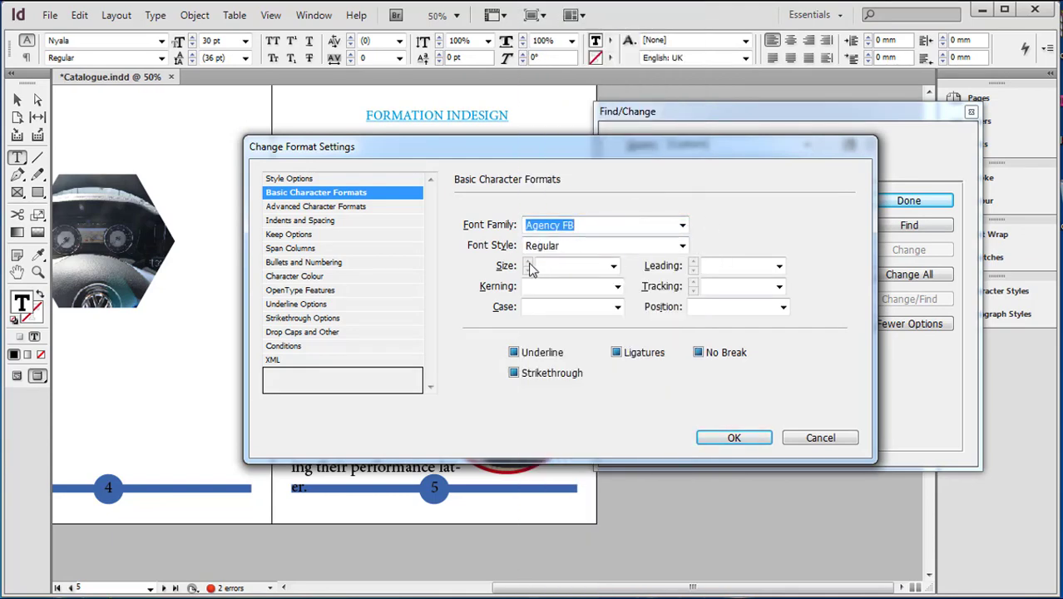
pyautogui.click(614, 267)
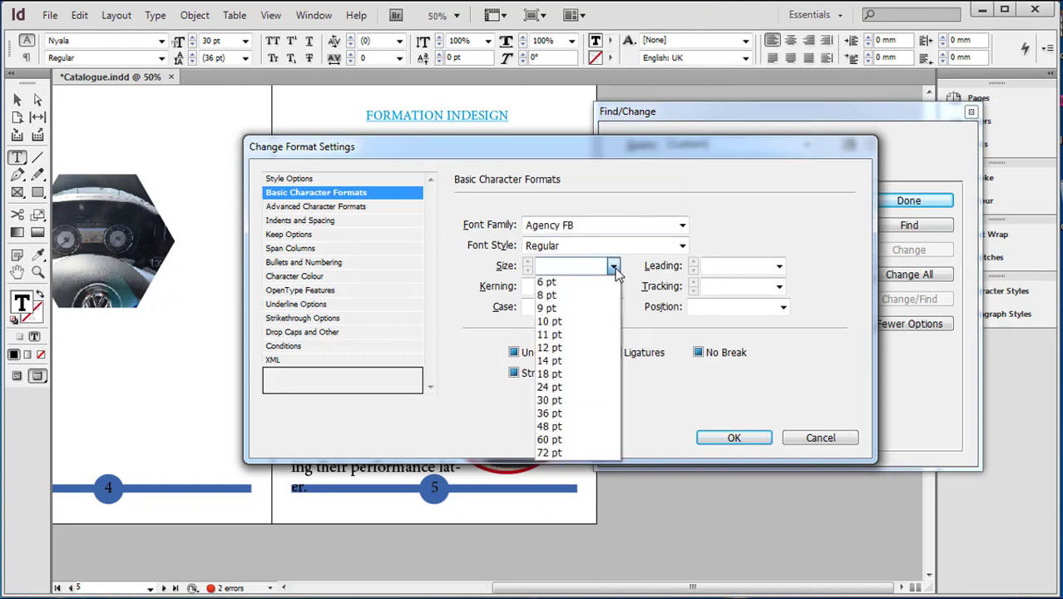
pyautogui.click(573, 429)
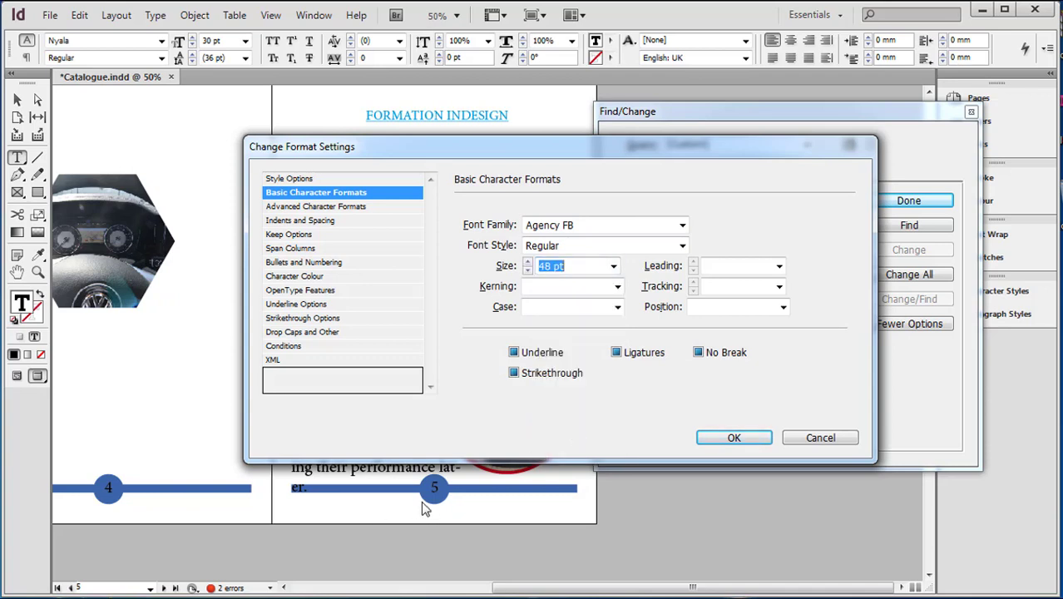
pyautogui.click(734, 441)
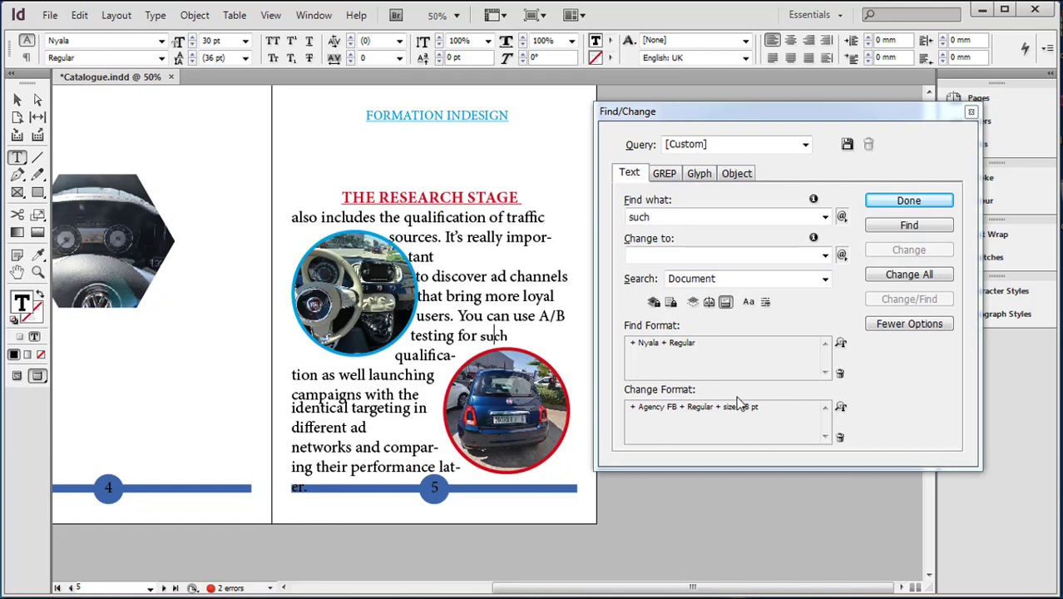
# Step: Apply the change format to the first found "such", then to all remaining matches in the document
pyautogui.click(909, 226)
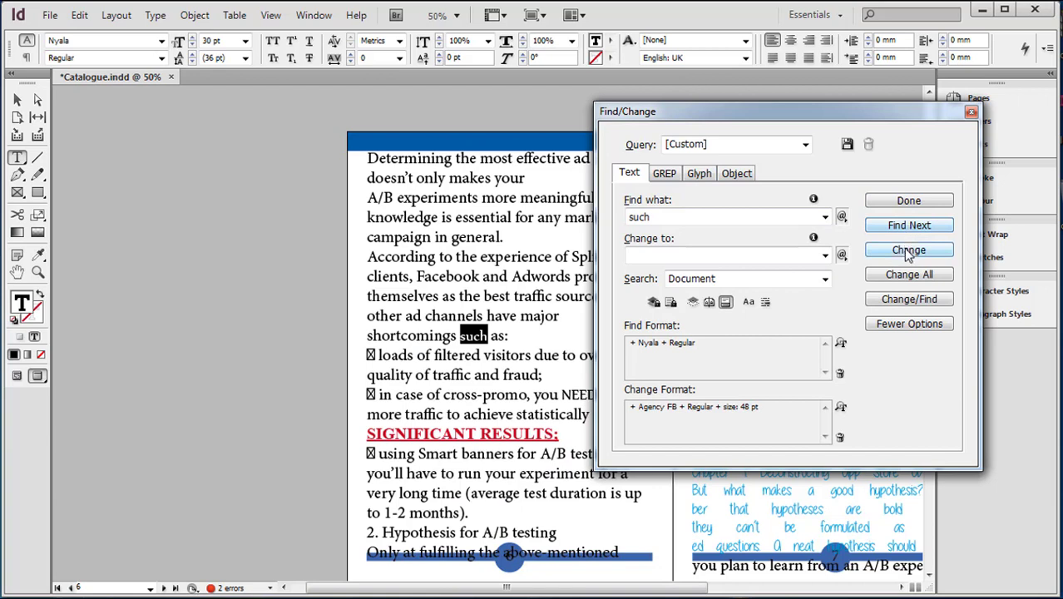
pyautogui.click(909, 251)
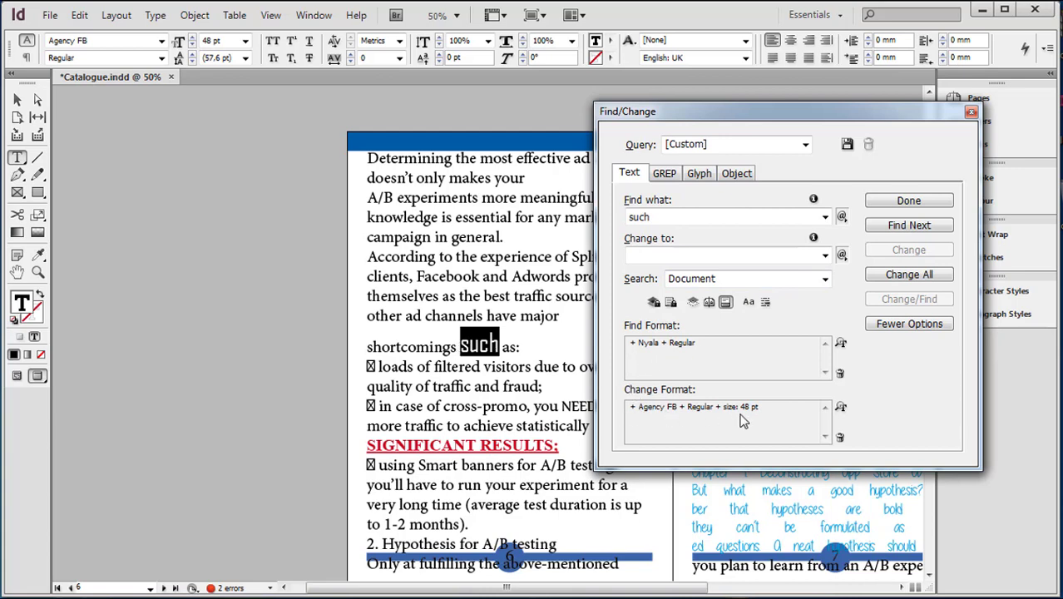
pyautogui.click(909, 226)
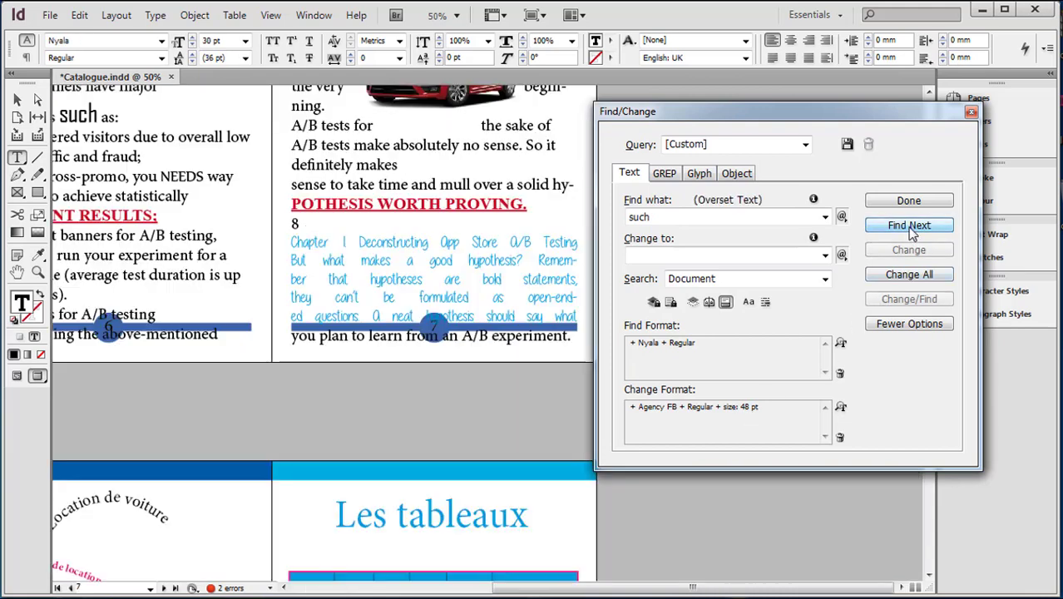
pyautogui.click(910, 278)
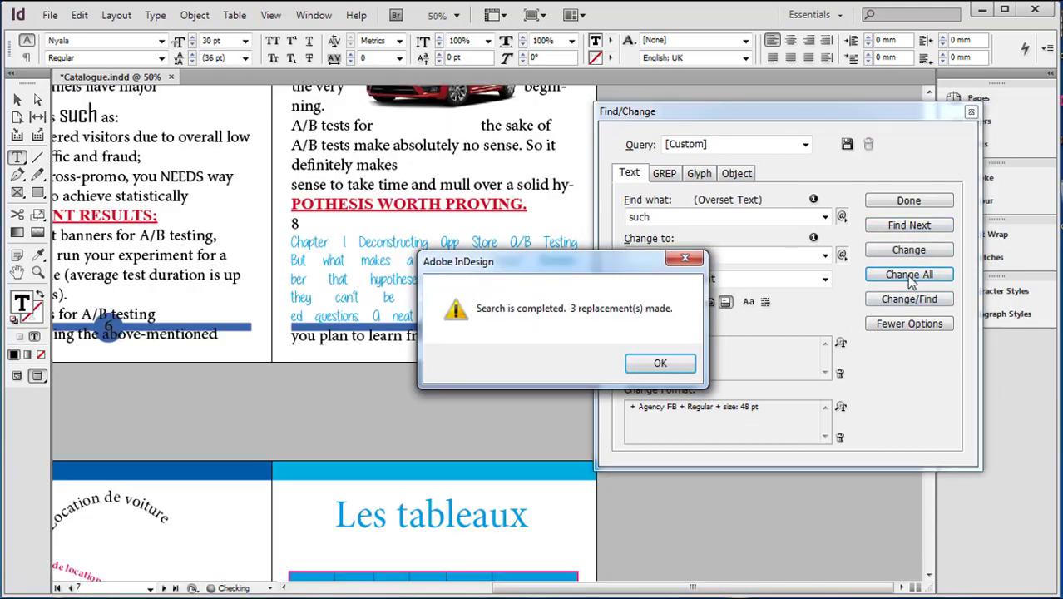
pyautogui.click(665, 366)
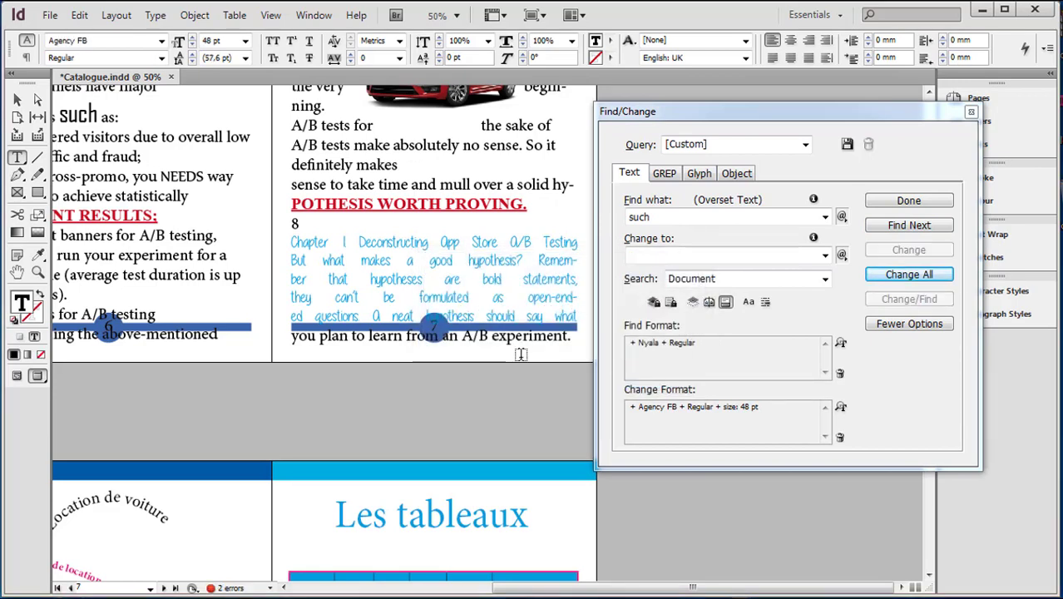
# Step: Set the text to find to "very", a word on page 7, and search for it with the Nyala find format
pyautogui.scroll(3, 520, 355)
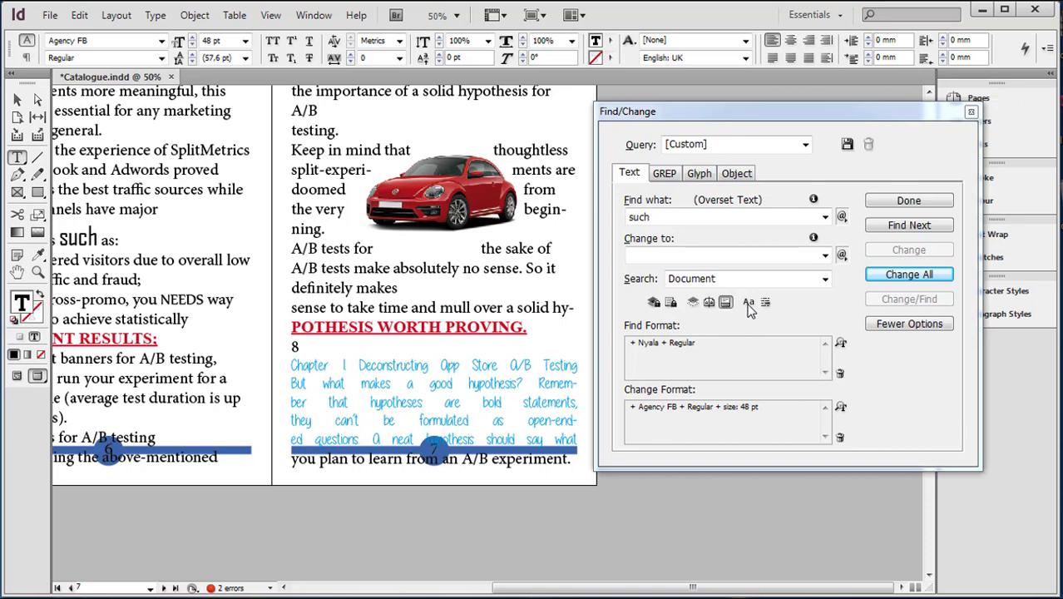
pyautogui.click(320, 196)
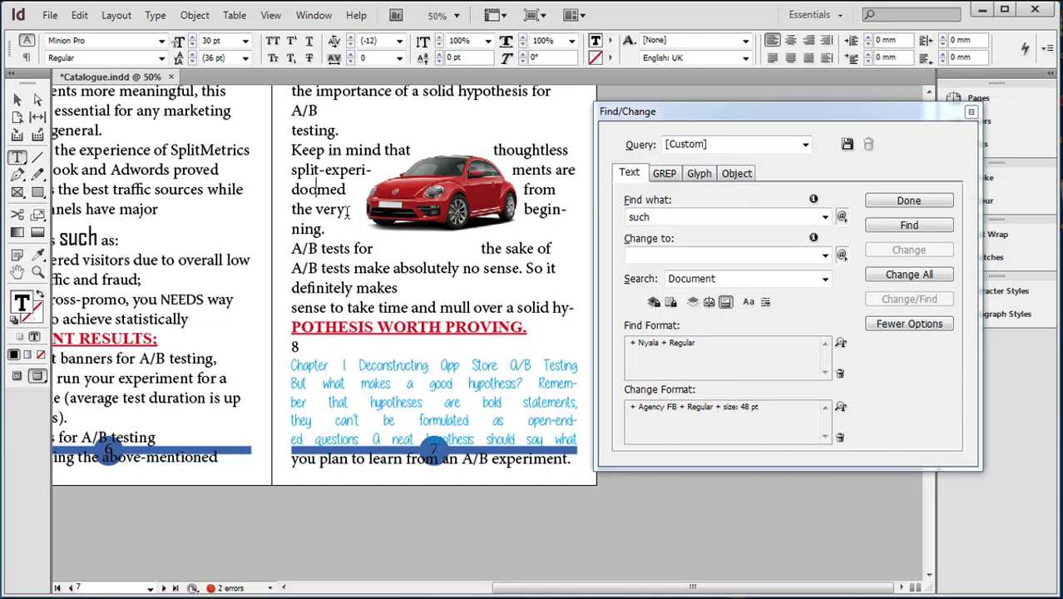
pyautogui.moveTo(347, 212)
pyautogui.mouseDown()
pyautogui.moveTo(315, 210)
pyautogui.moveTo(346, 219)
pyautogui.mouseUp()
pyautogui.click(315, 210)
pyautogui.moveTo(658, 214); pyautogui.dragTo(611, 216)
pyautogui.write('very')
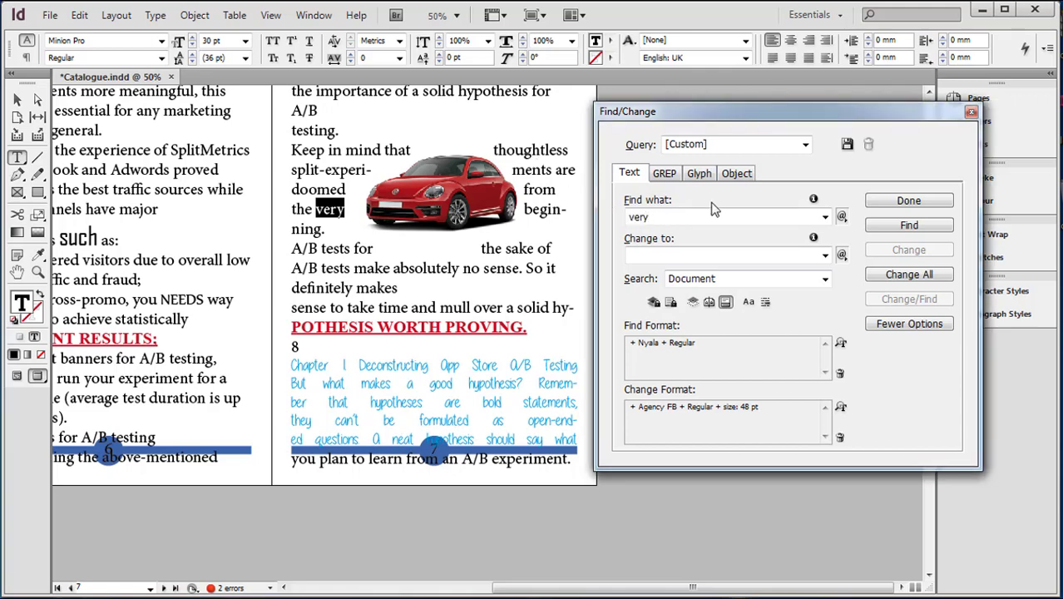
pyautogui.click(906, 228)
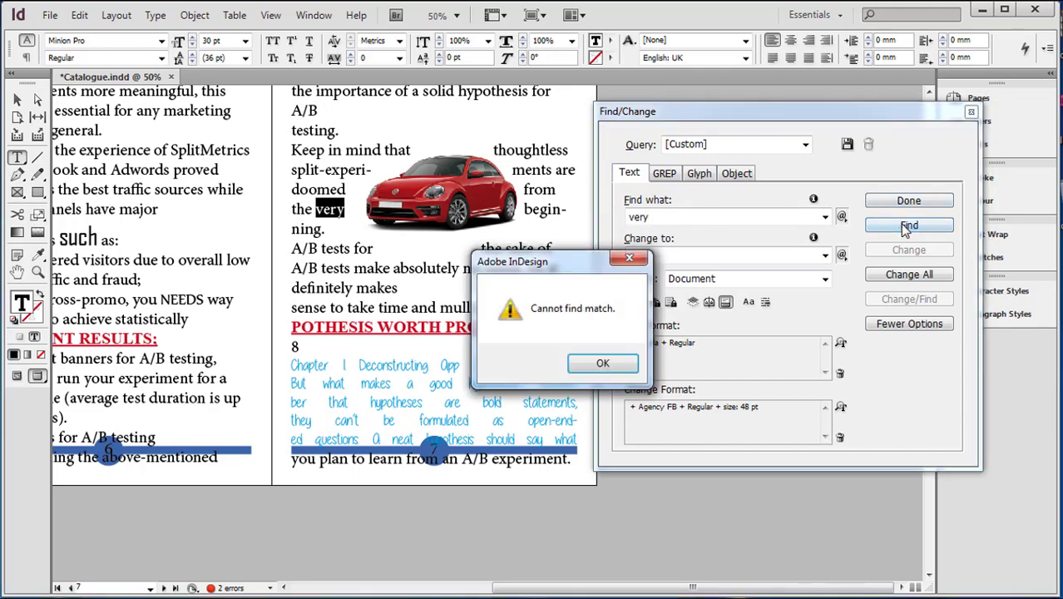
pyautogui.click(606, 361)
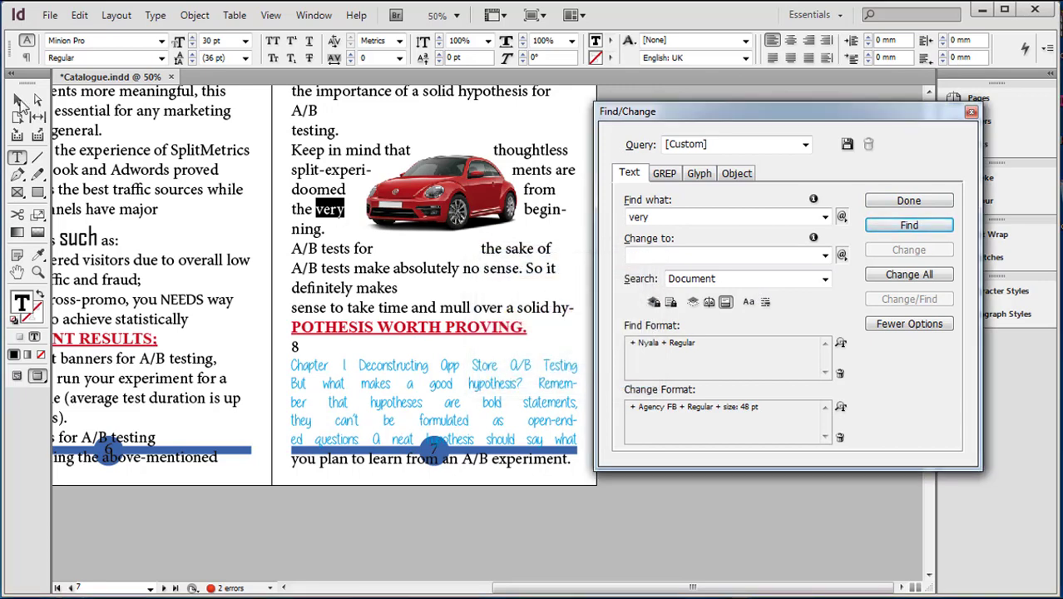
# Step: Clear the find format and change format criteria, and search the document for "very"
pyautogui.click(19, 99)
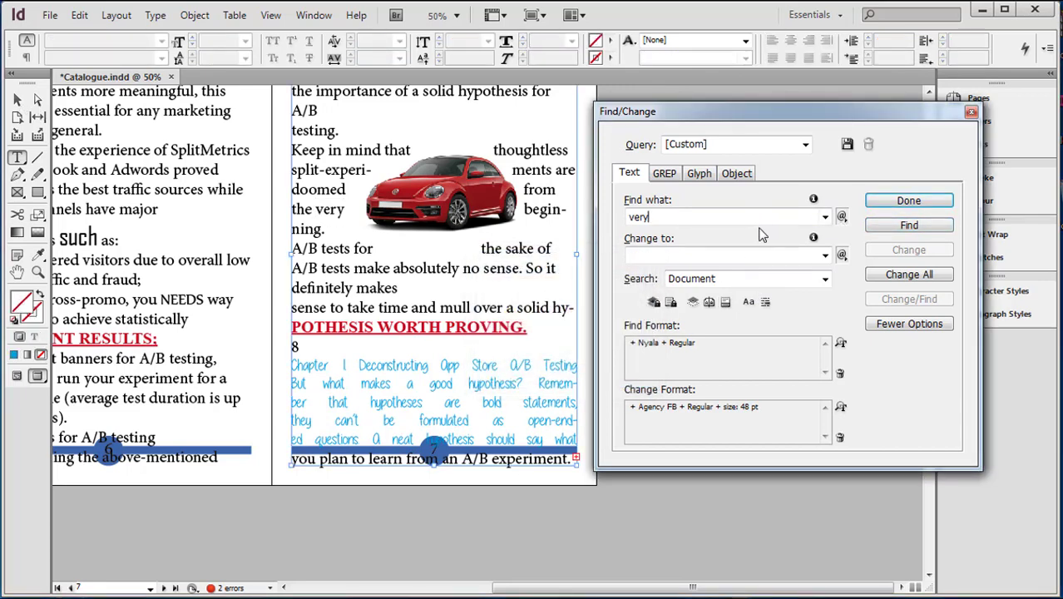
pyautogui.click(839, 373)
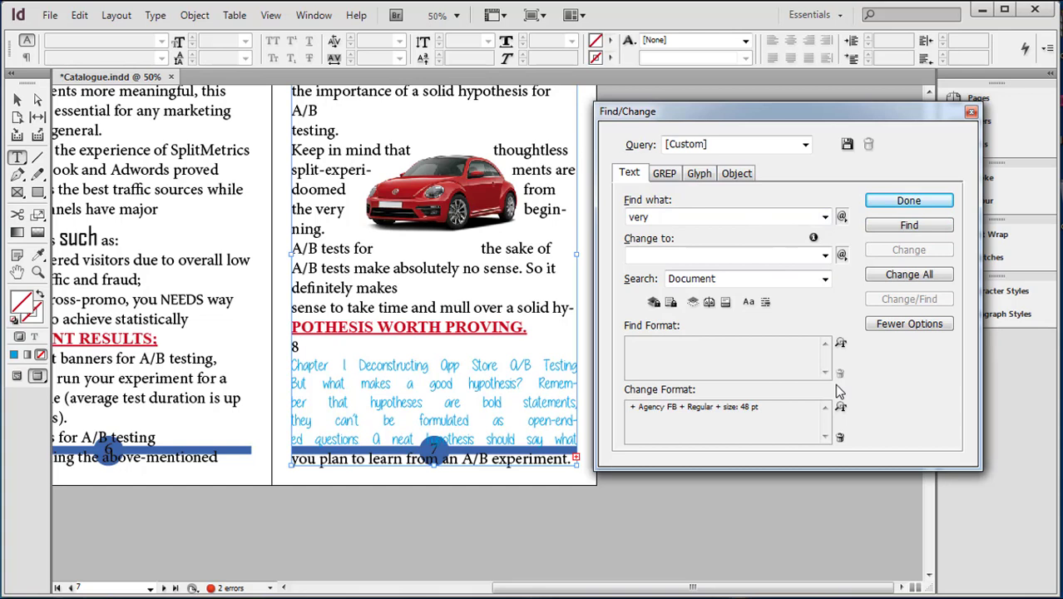
pyautogui.click(839, 437)
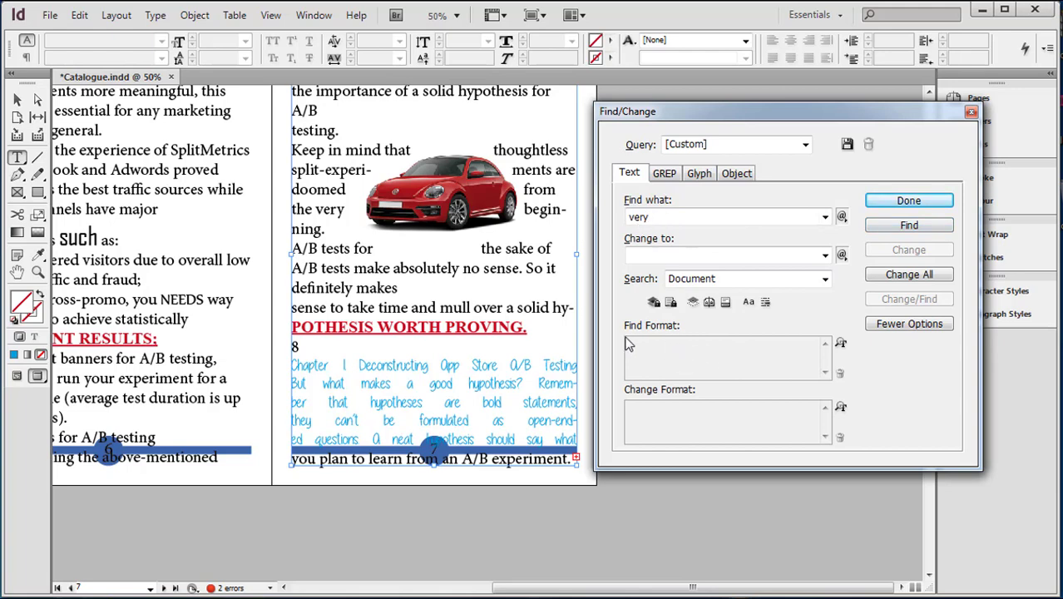
pyautogui.click(893, 233)
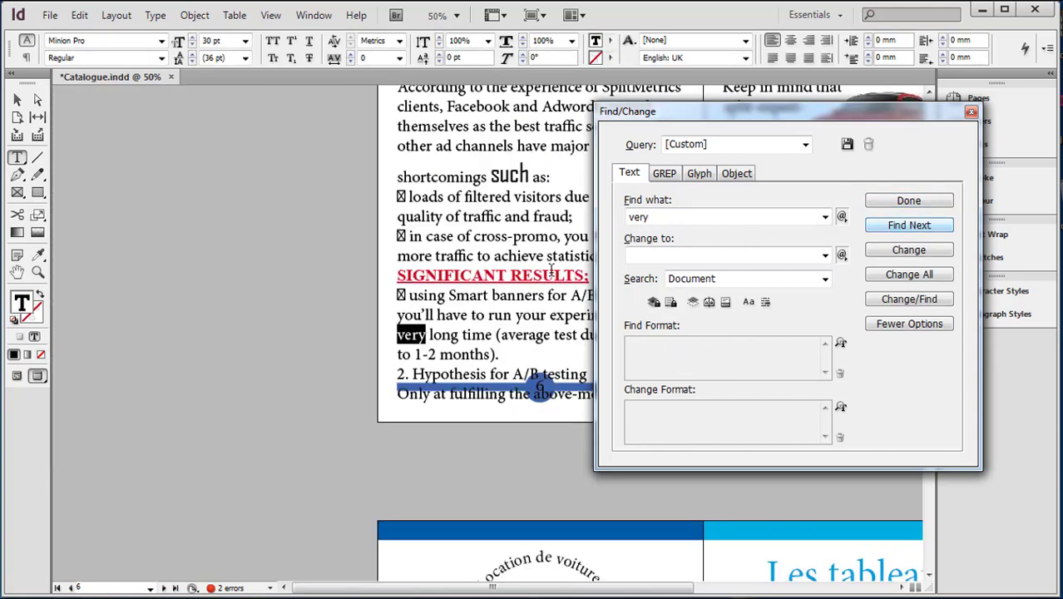
# Step: Change the text to find to "Very", search for its occurrences, and move the Find/Change dialog off the found word
pyautogui.click(637, 219)
pyautogui.press('BackSpace')
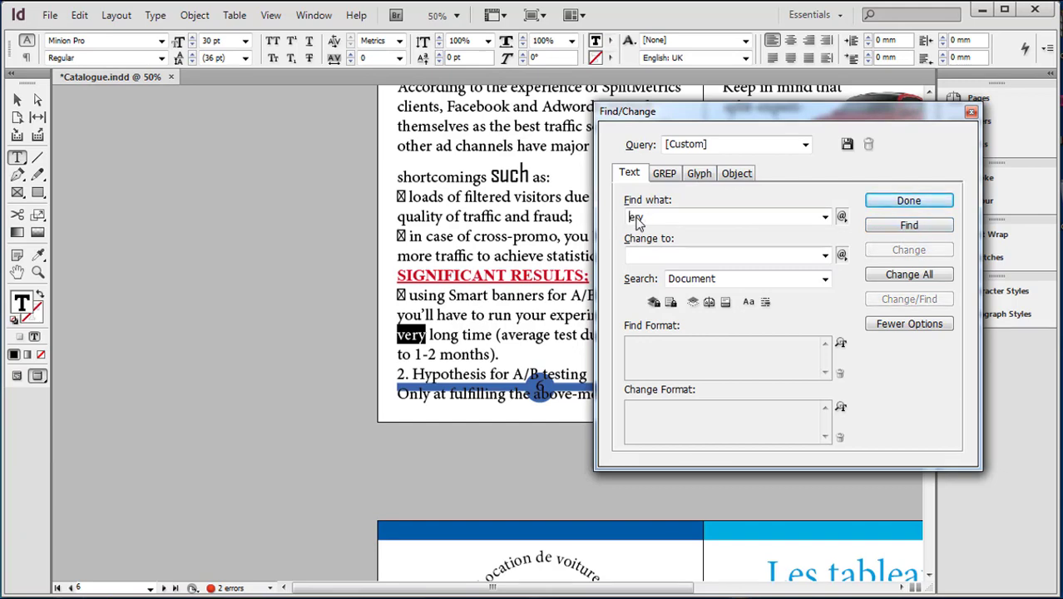
pyautogui.write('V')
pyautogui.click(894, 227)
pyautogui.click(894, 227)
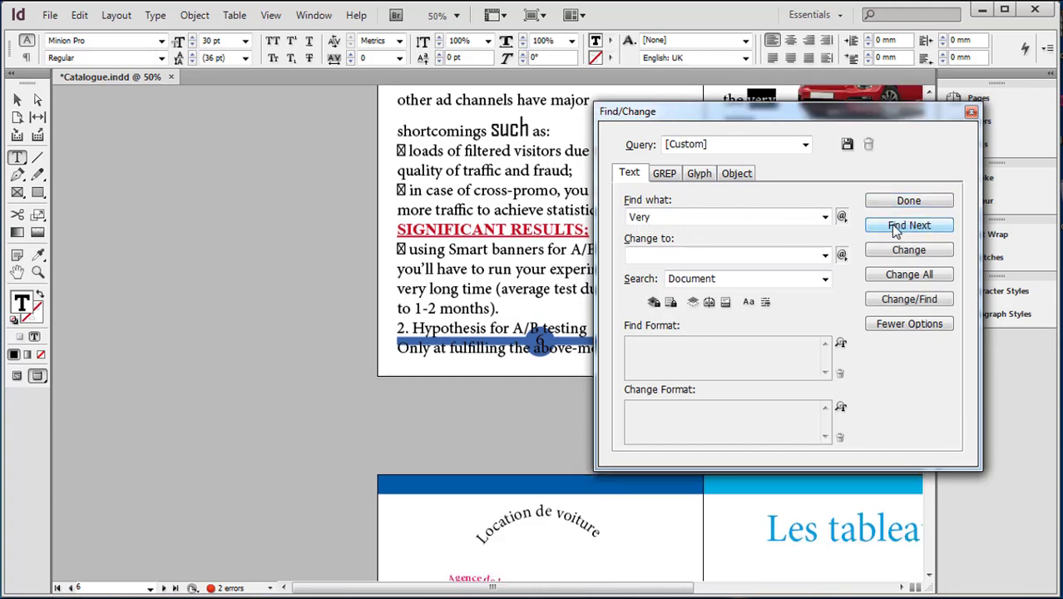
pyautogui.moveTo(855, 127); pyautogui.dragTo(368, 167)
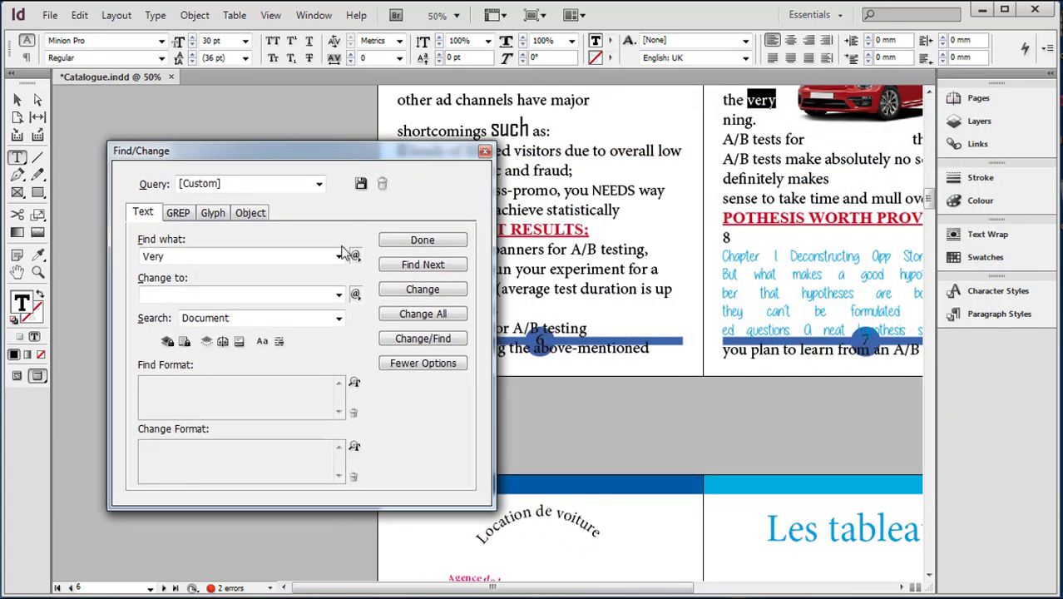
# Step: Enable case-sensitive matching and search the document for "Very" again
pyautogui.click(262, 341)
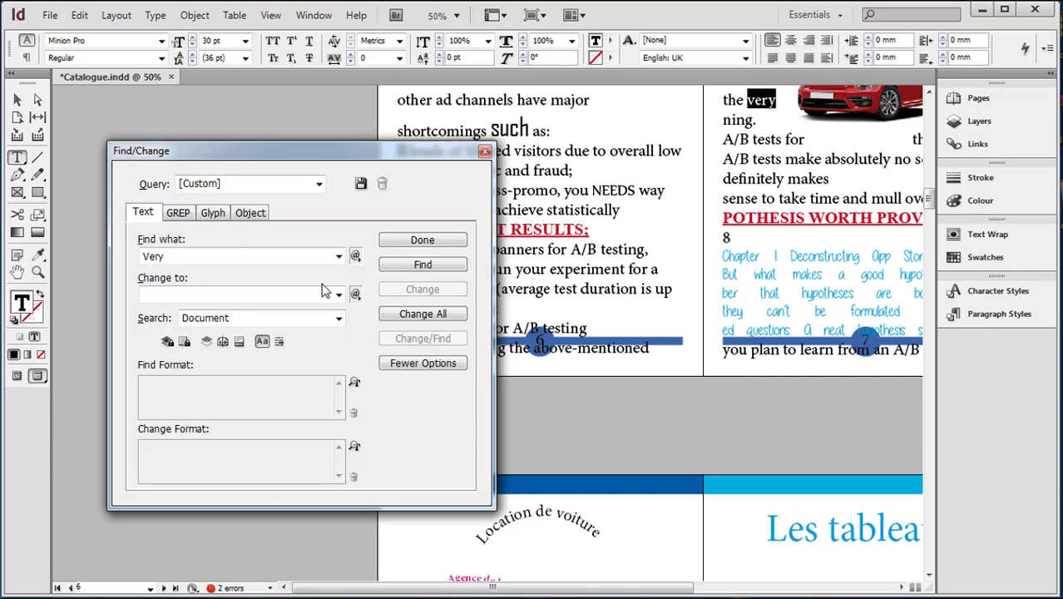
pyautogui.click(399, 271)
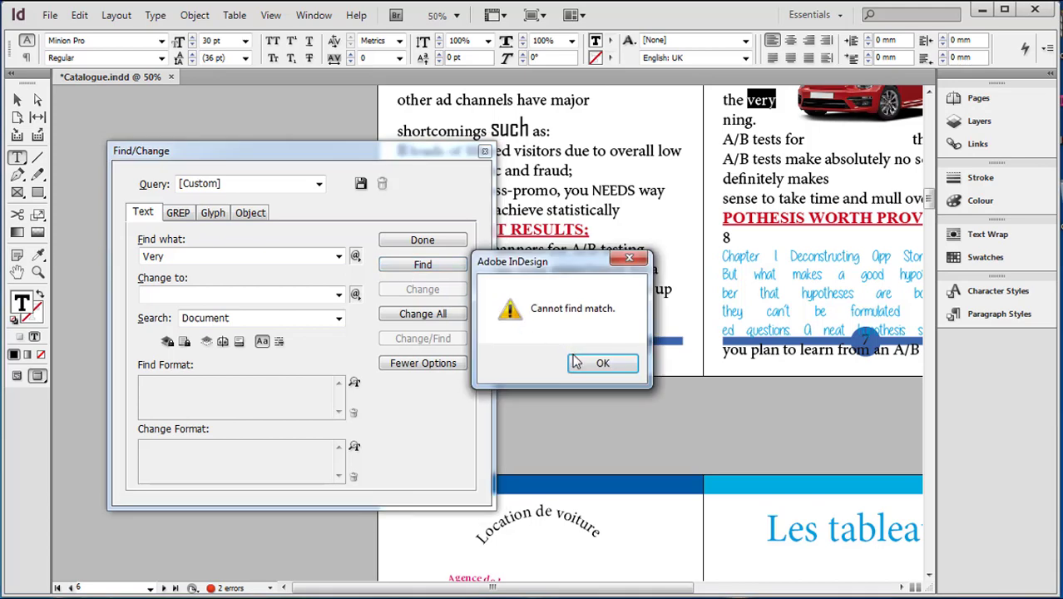
pyautogui.click(600, 362)
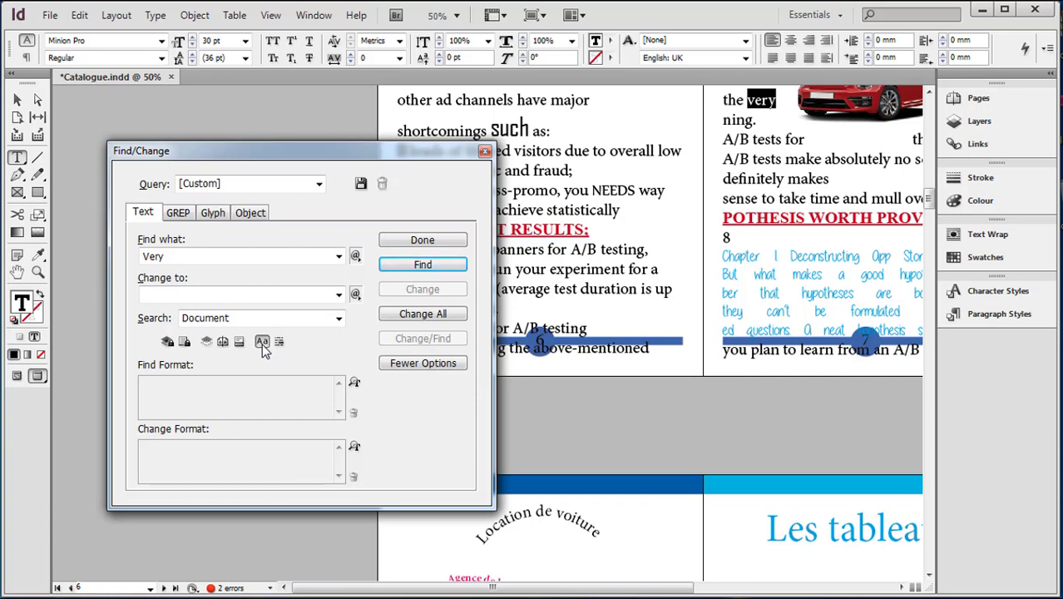
pyautogui.press('Tab')
pyautogui.click(262, 342)
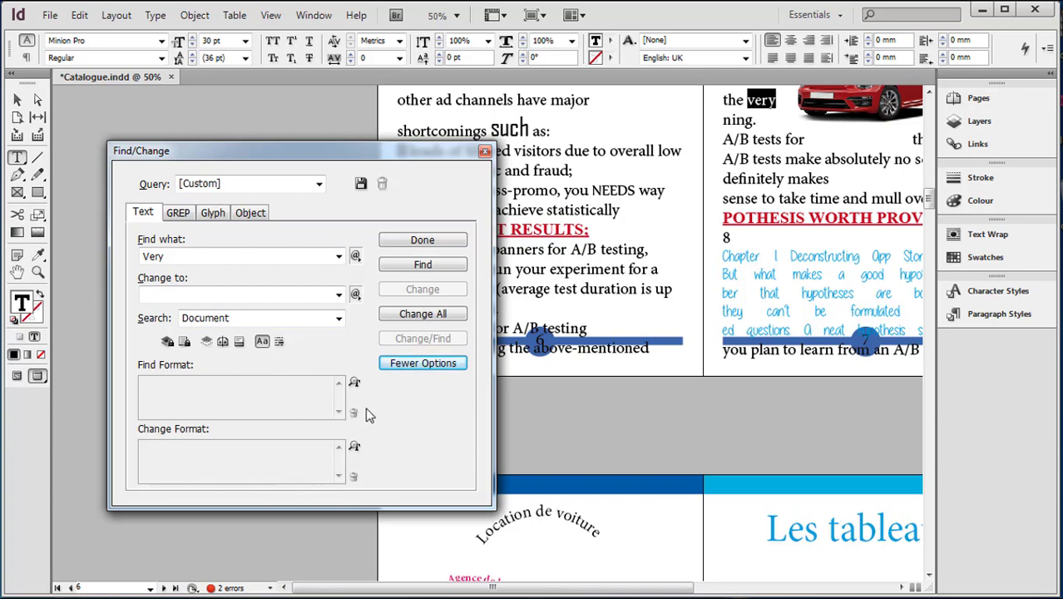
pyautogui.click(416, 365)
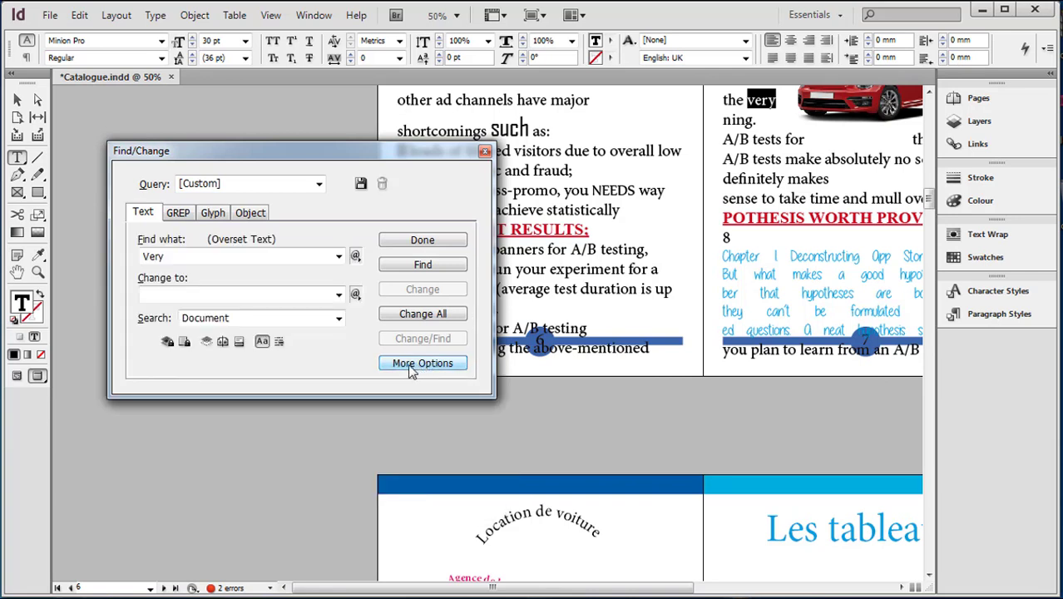
pyautogui.click(413, 370)
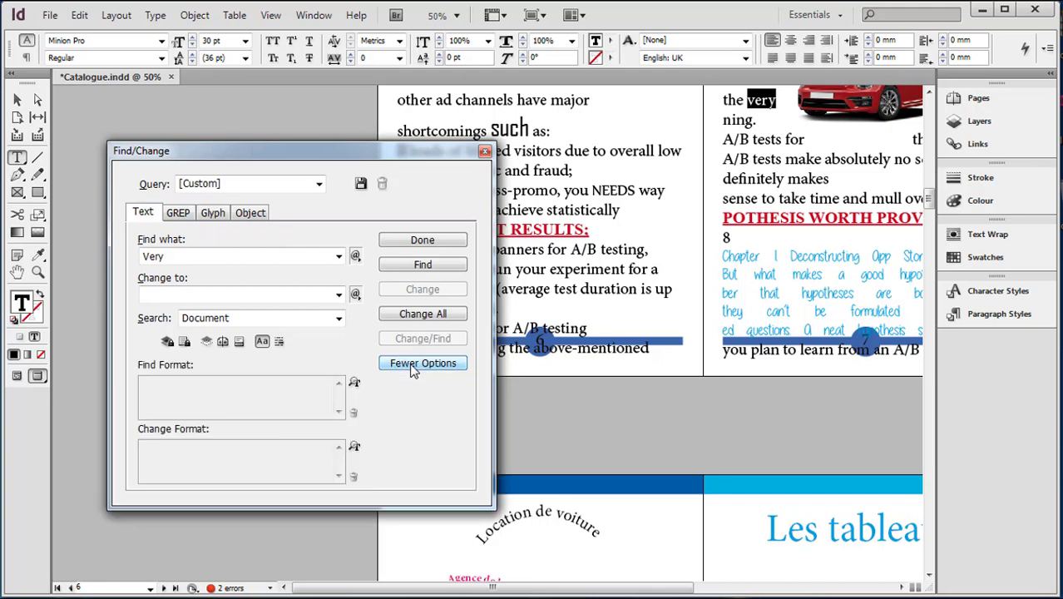
# Step: Switch the search to objects with pages 4 and 5 in view, and clear both the find and change object formats
pyautogui.moveTo(317, 152); pyautogui.dragTo(596, 179)
pyautogui.moveTo(492, 589); pyautogui.dragTo(638, 589)
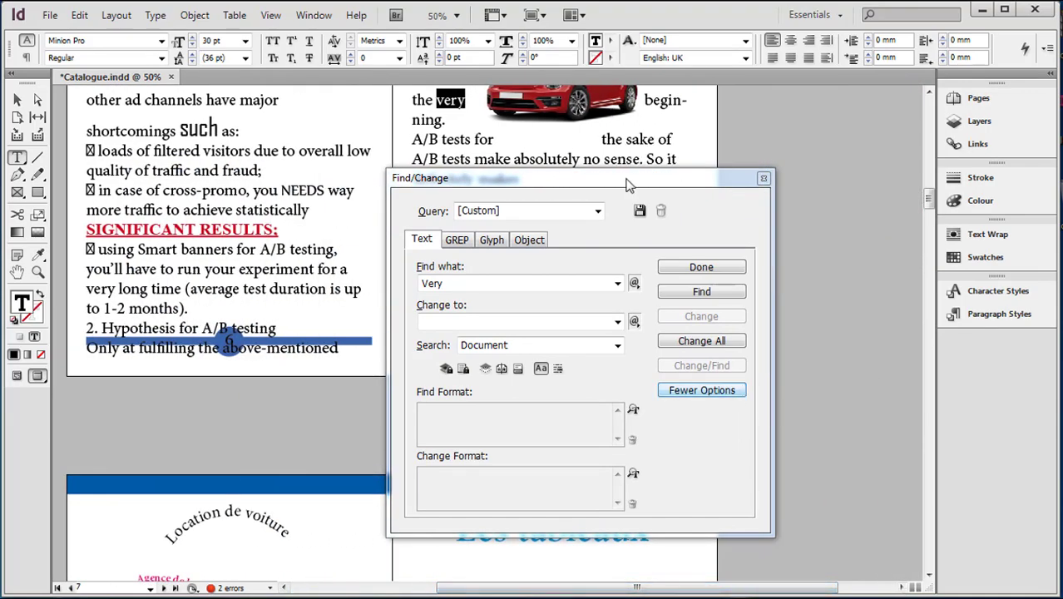
pyautogui.moveTo(629, 180); pyautogui.dragTo(745, 184)
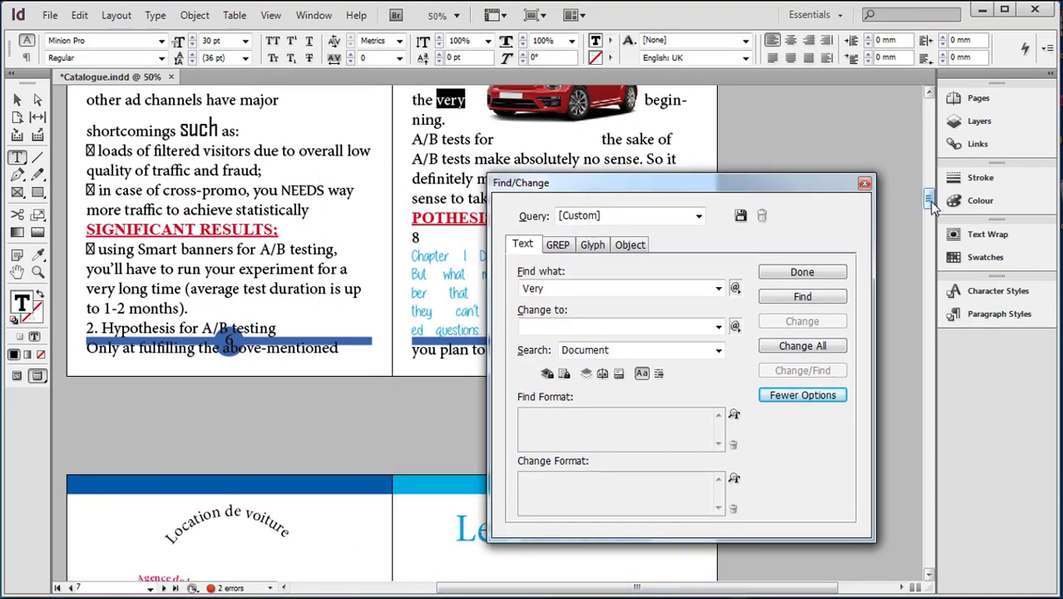
pyautogui.moveTo(928, 202); pyautogui.dragTo(930, 171)
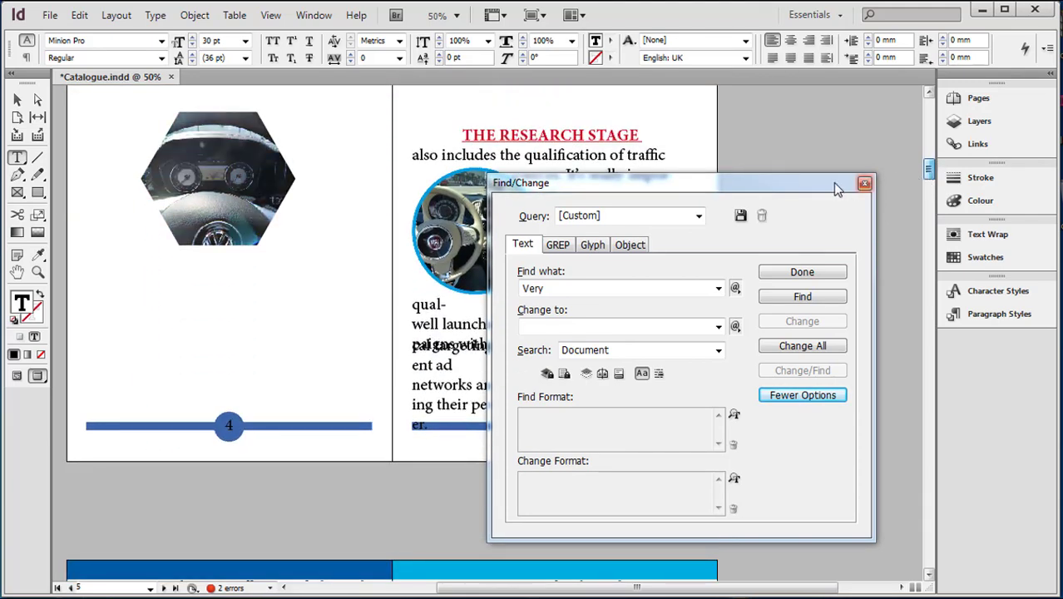
pyautogui.moveTo(777, 184); pyautogui.dragTo(836, 174)
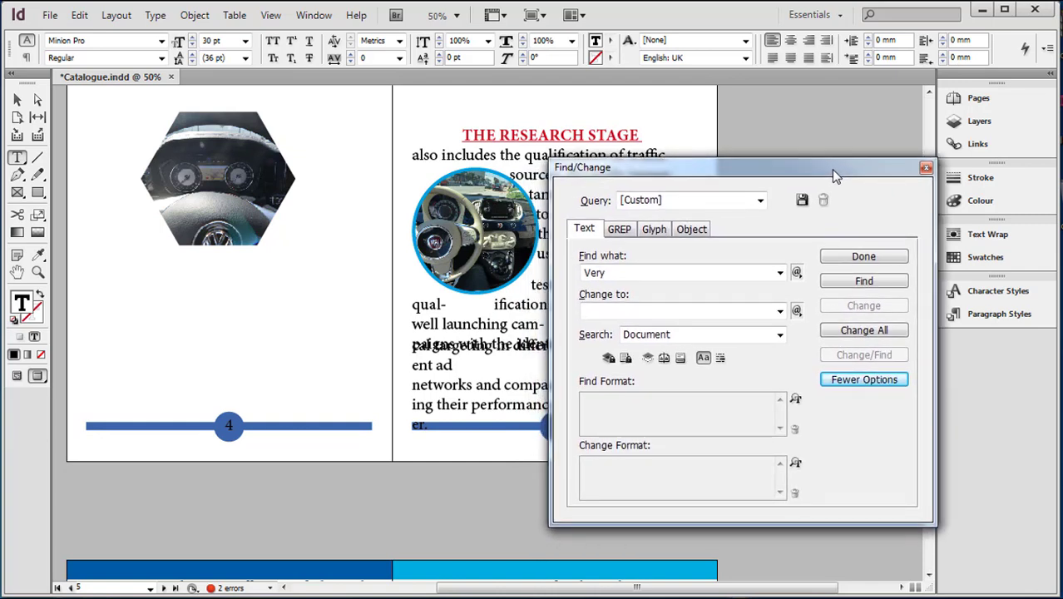
pyautogui.click(693, 229)
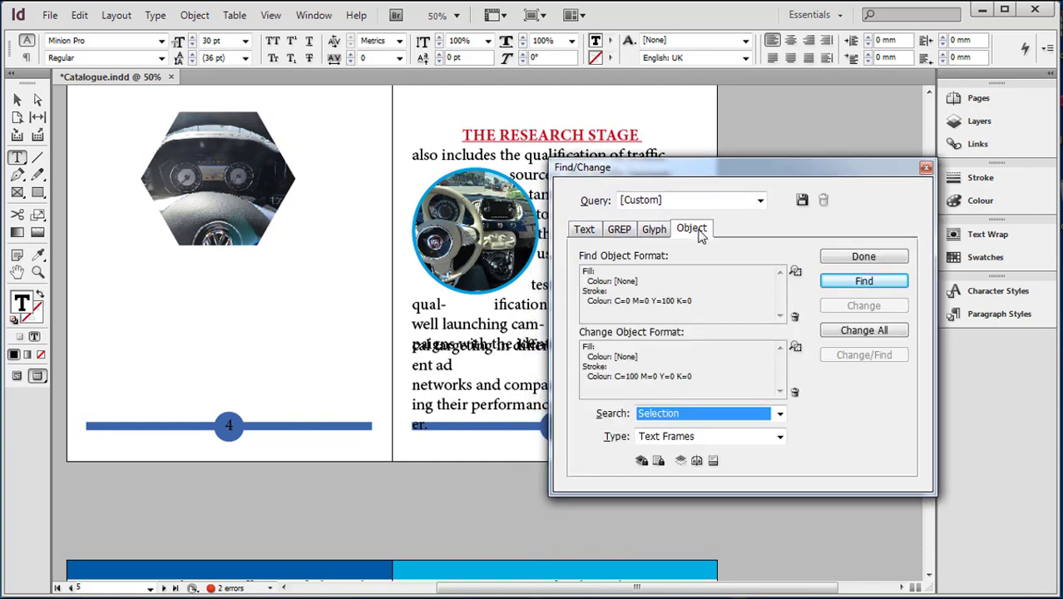
pyautogui.click(625, 287)
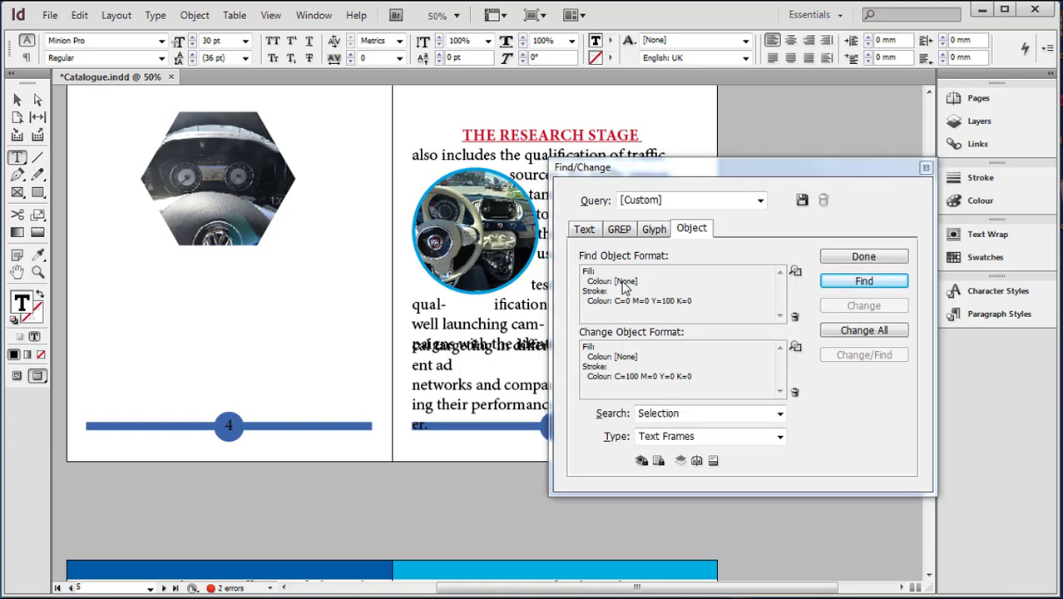
pyautogui.click(783, 485)
pyautogui.click(794, 317)
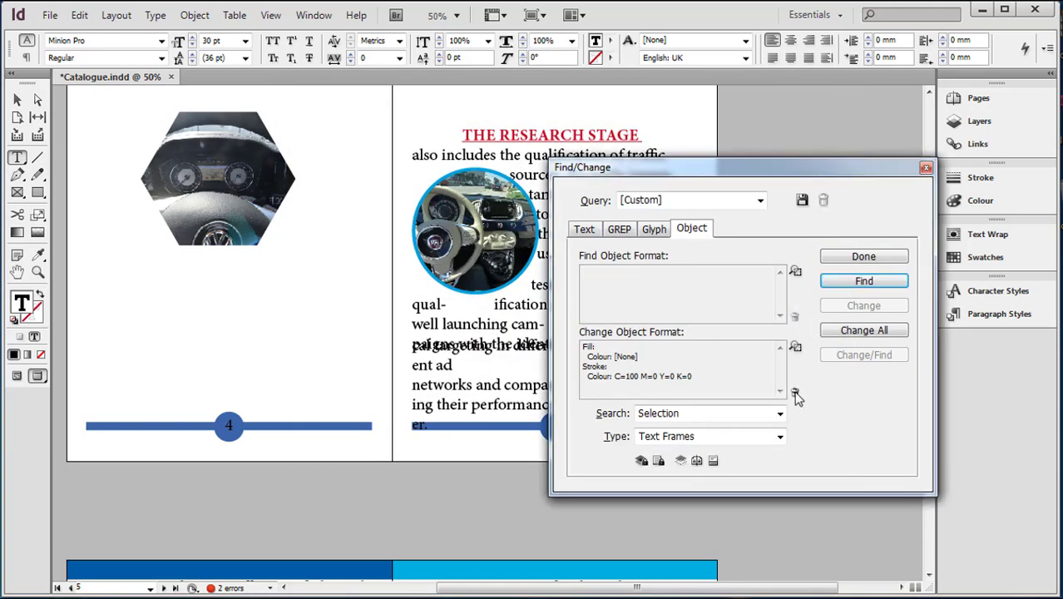
pyautogui.click(794, 392)
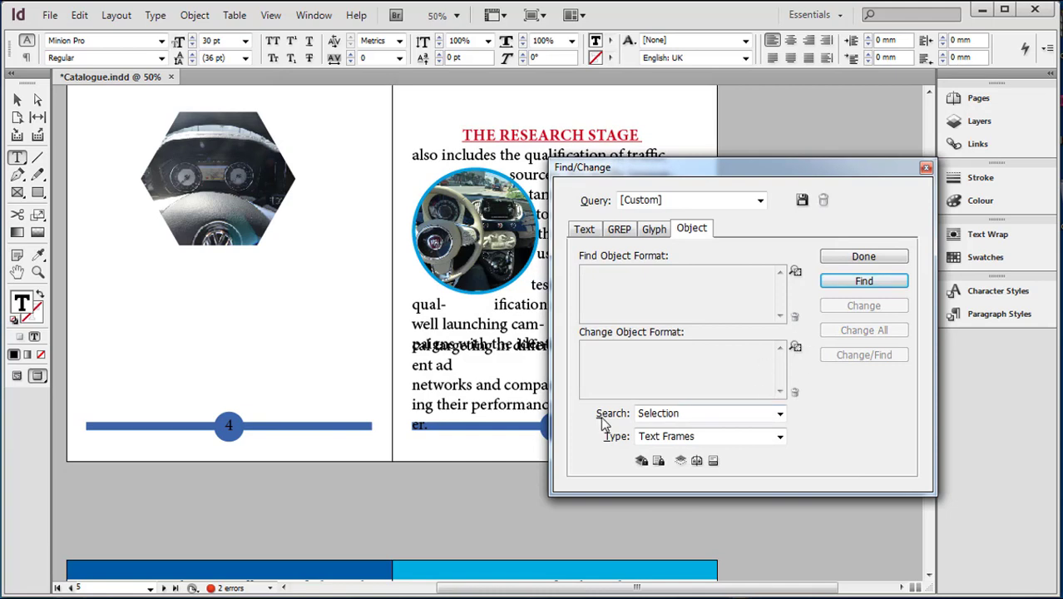
# Step: Set the object search to cover the whole document and all frame types, keeping the dialog off the round pictures on page 5
pyautogui.click(781, 415)
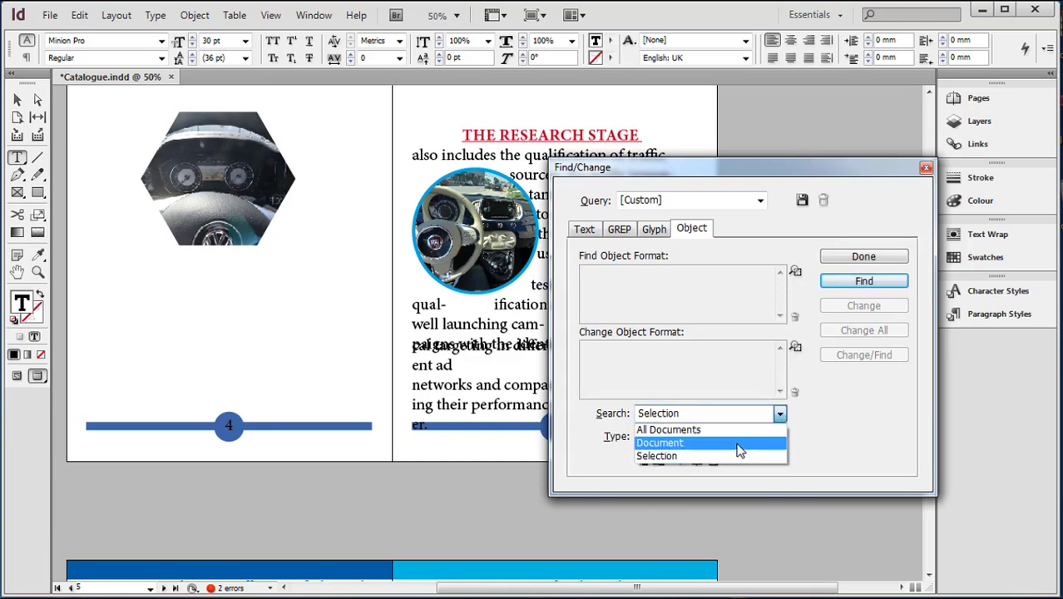
pyautogui.click(704, 443)
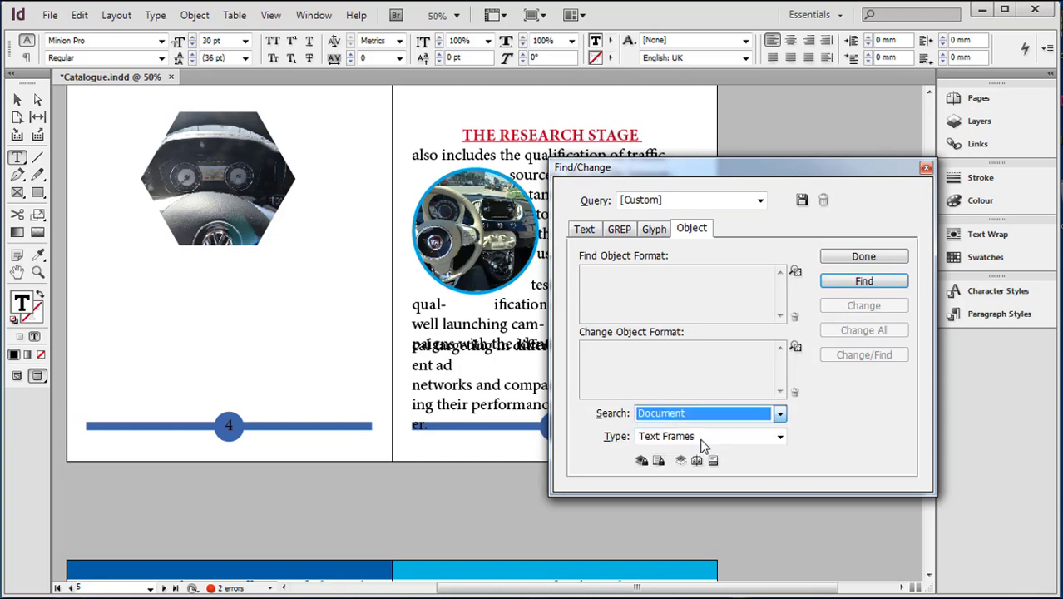
pyautogui.click(779, 436)
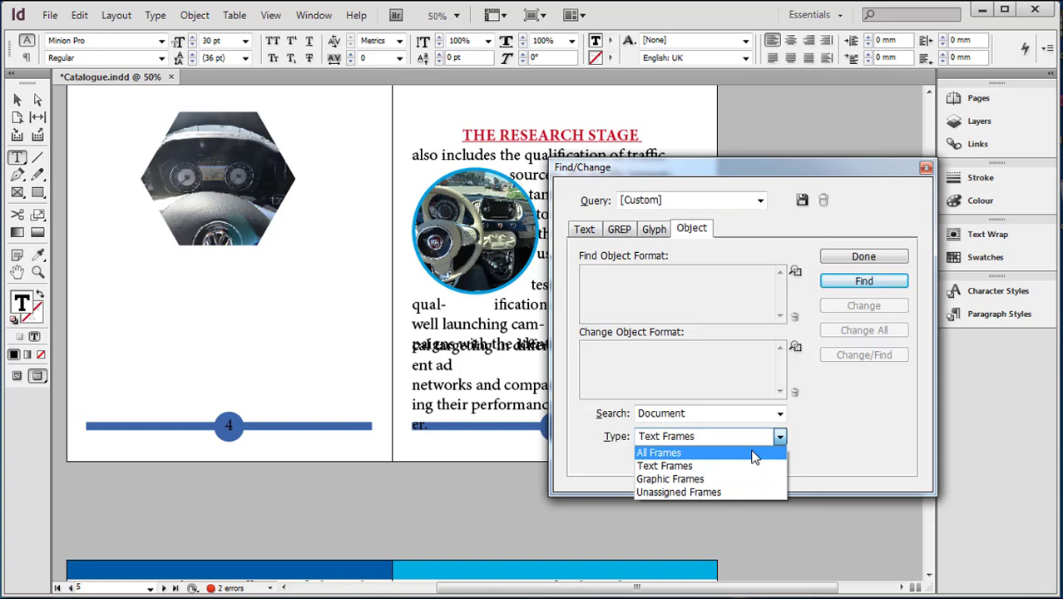
pyautogui.click(754, 457)
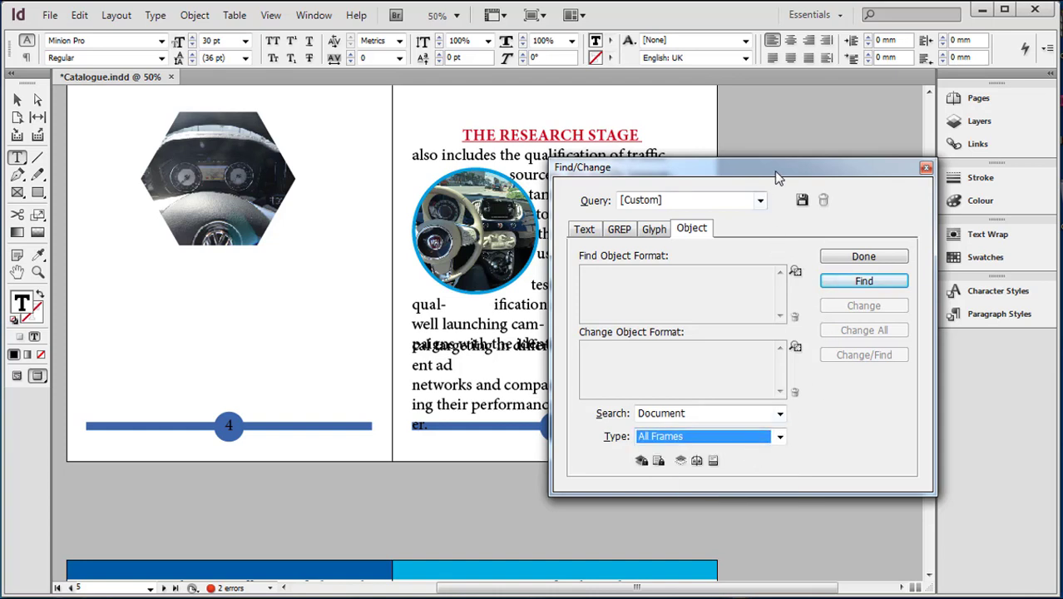
pyautogui.moveTo(785, 175); pyautogui.dragTo(818, 164)
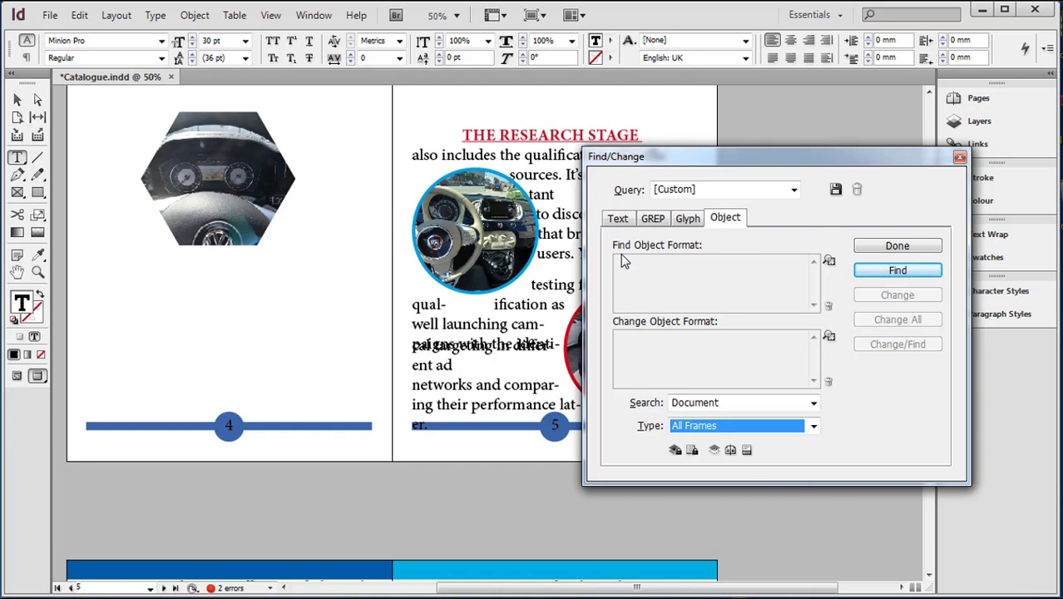
# Step: Examine the find object format categories, including style, fill, stroke, corner, text frame general options, drop shadow and inner shadow
pyautogui.click(829, 261)
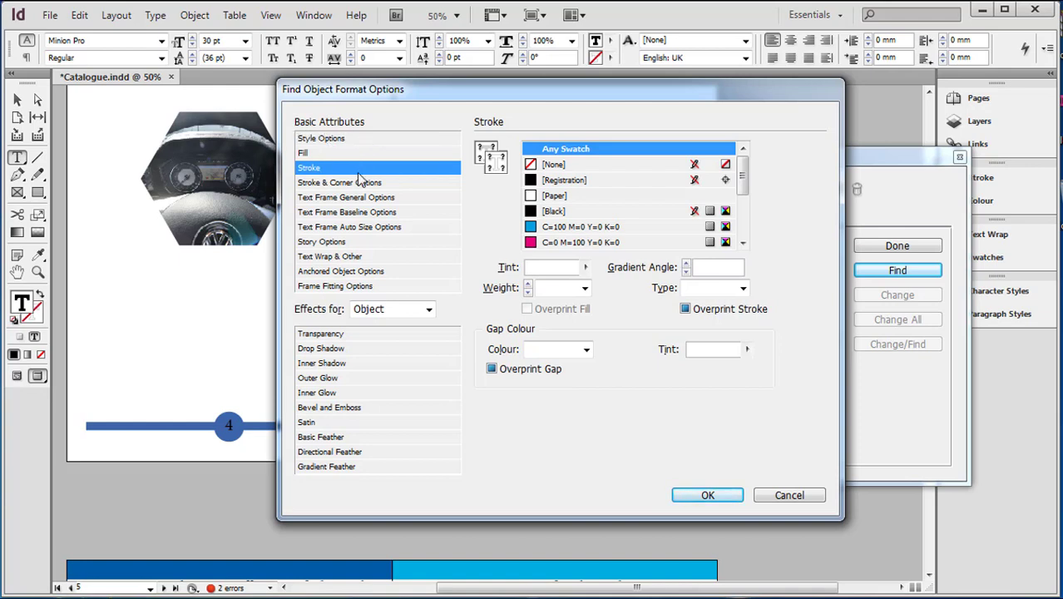
pyautogui.click(322, 141)
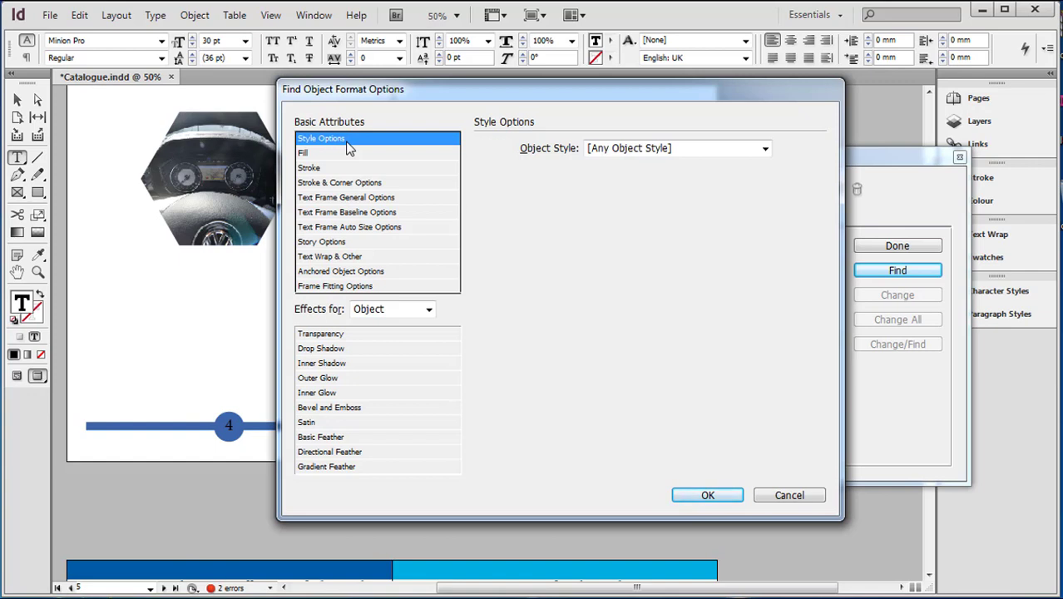
pyautogui.click(304, 155)
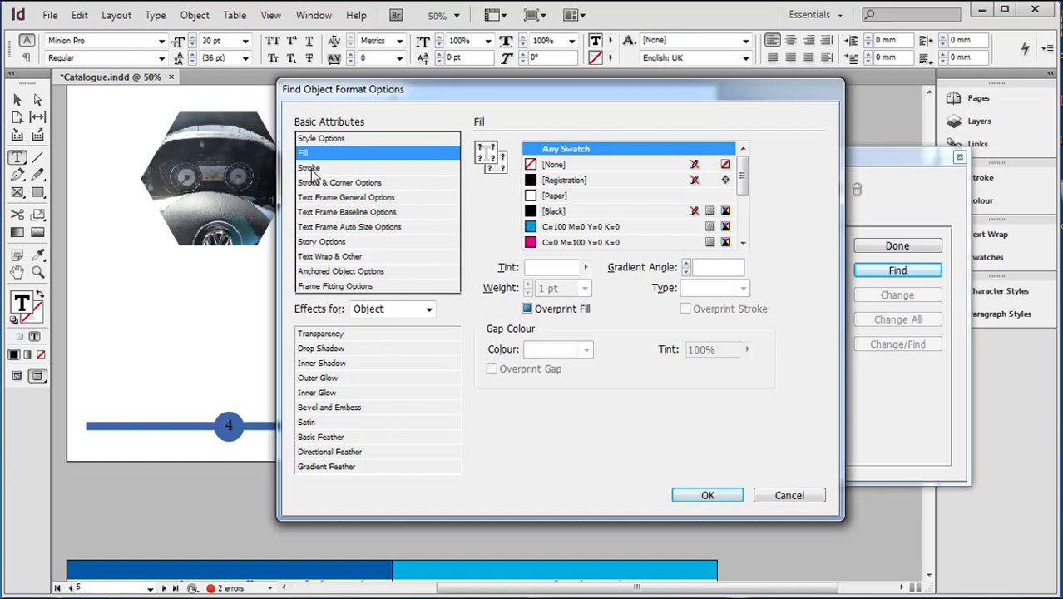
pyautogui.click(313, 169)
pyautogui.click(332, 184)
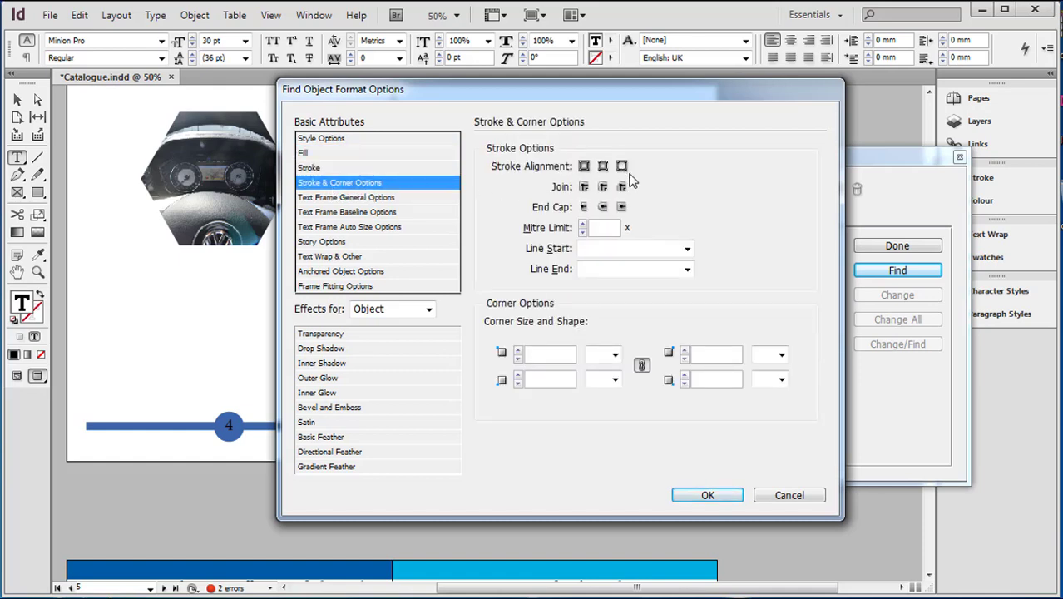
pyautogui.click(355, 197)
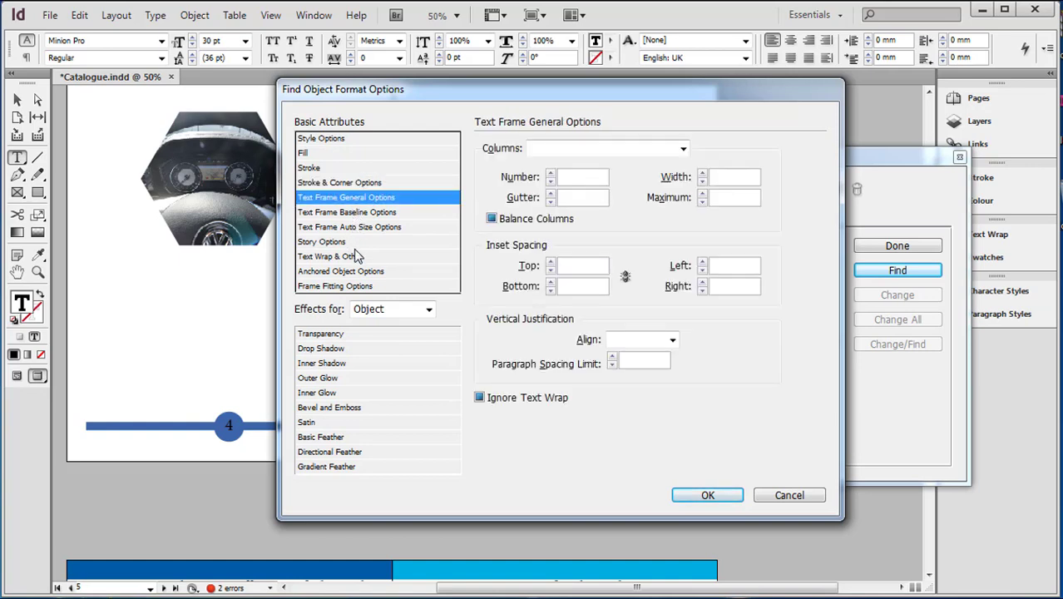
pyautogui.click(333, 348)
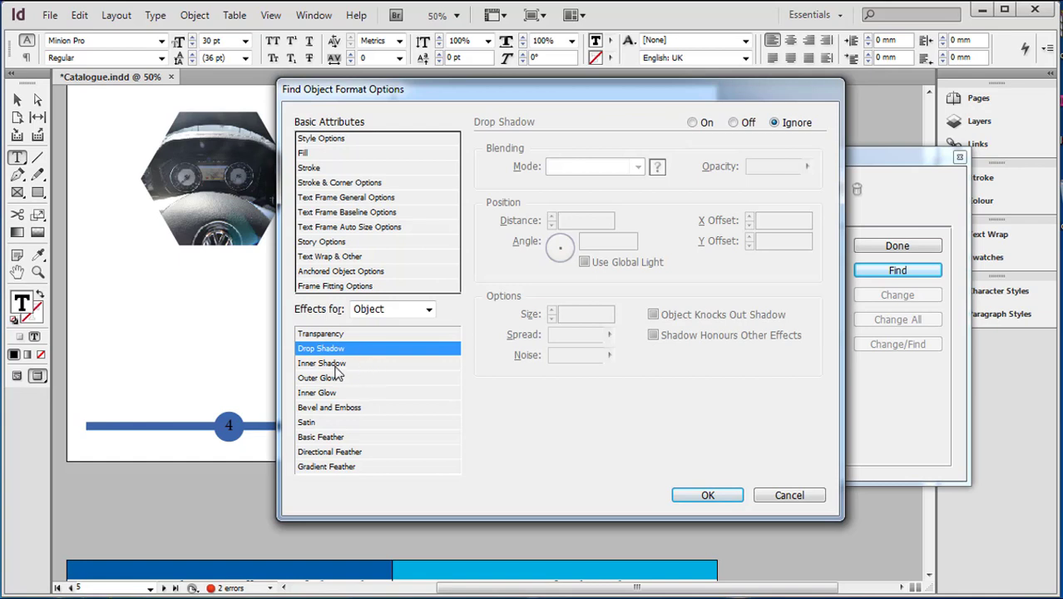
pyautogui.click(333, 365)
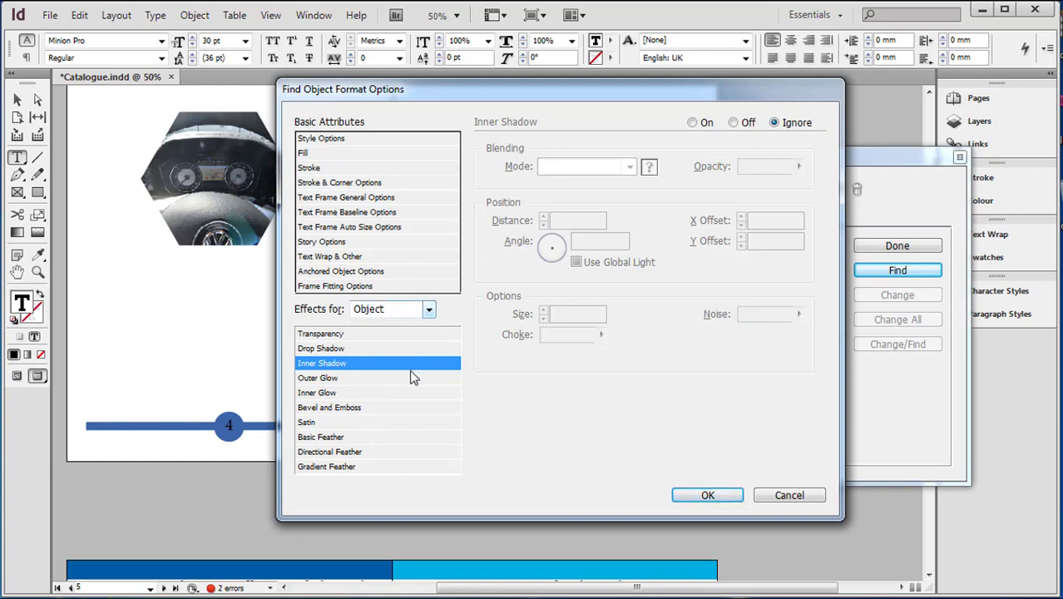
# Step: Set the find object format to the cyan stroke colour C=100 M=0 Y=0 K=0
pyautogui.click(309, 168)
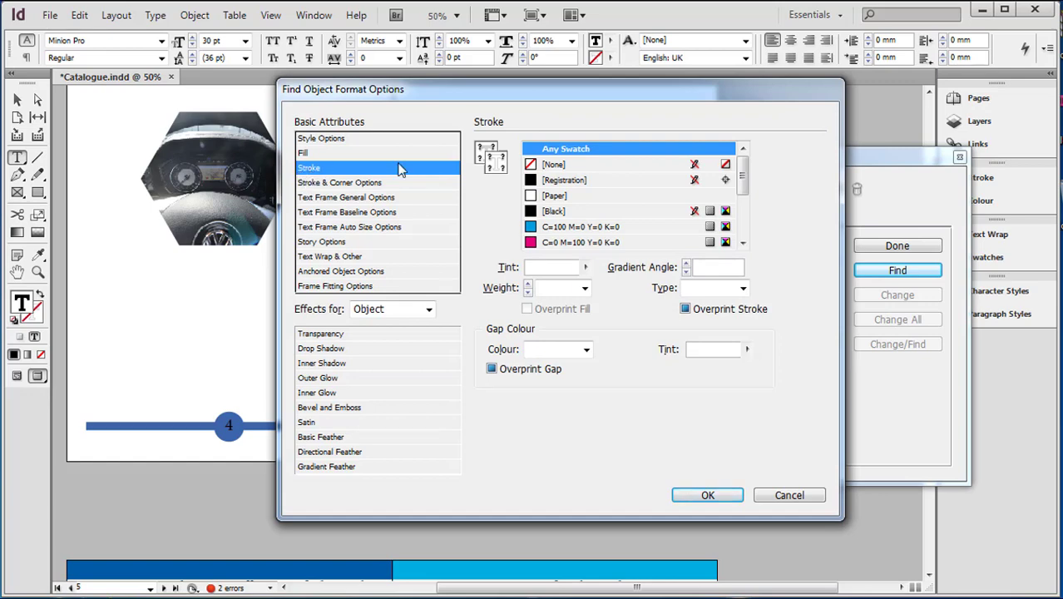
pyautogui.moveTo(481, 95); pyautogui.dragTo(726, 112)
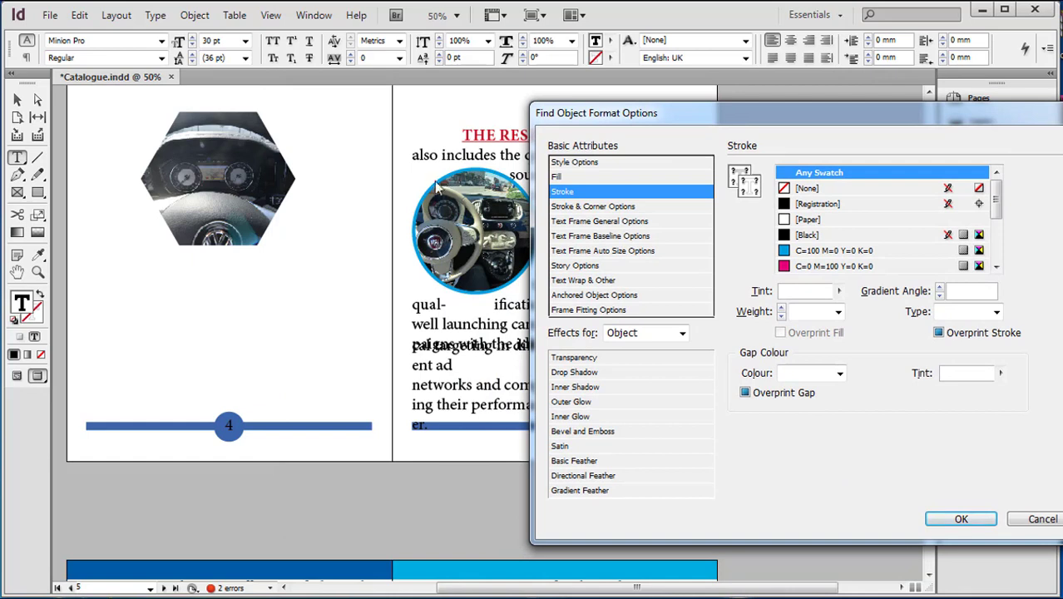
pyautogui.click(785, 252)
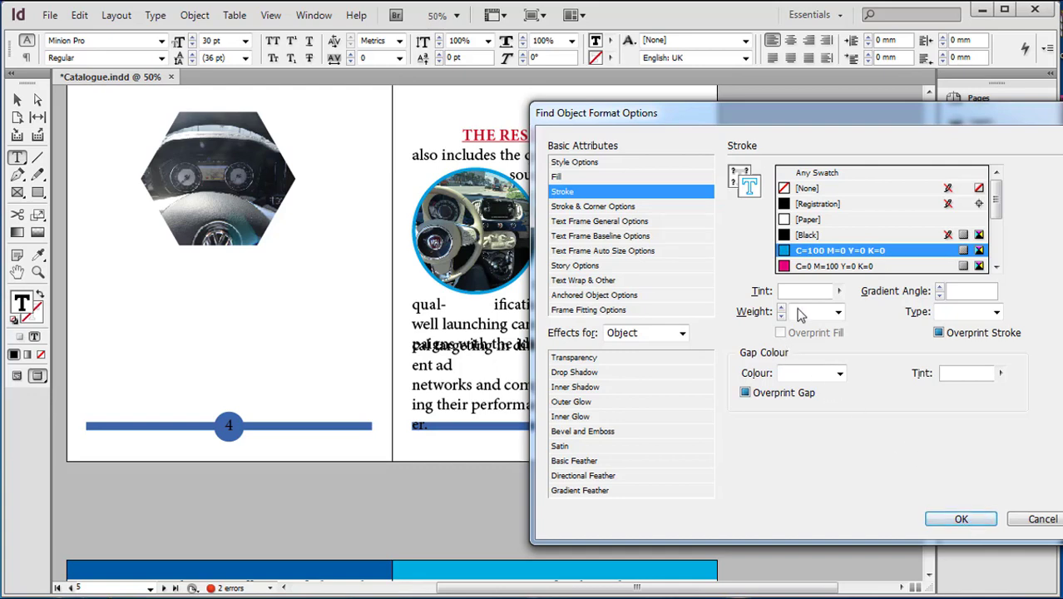
pyautogui.click(961, 517)
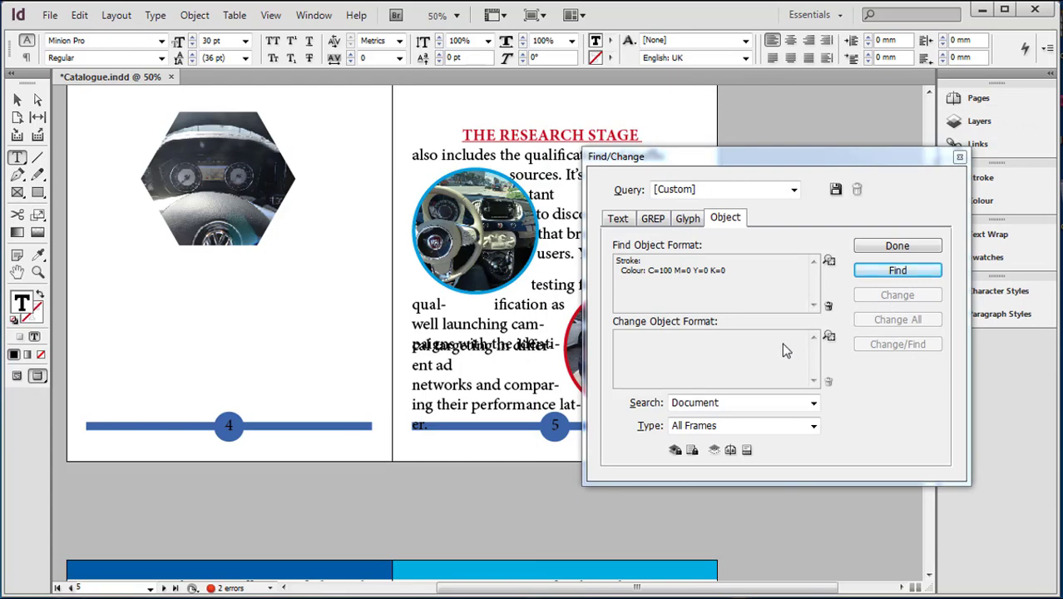
# Step: Set the change object format to the yellow stroke colour C=0 M=0 Y=100 K=0
pyautogui.click(825, 338)
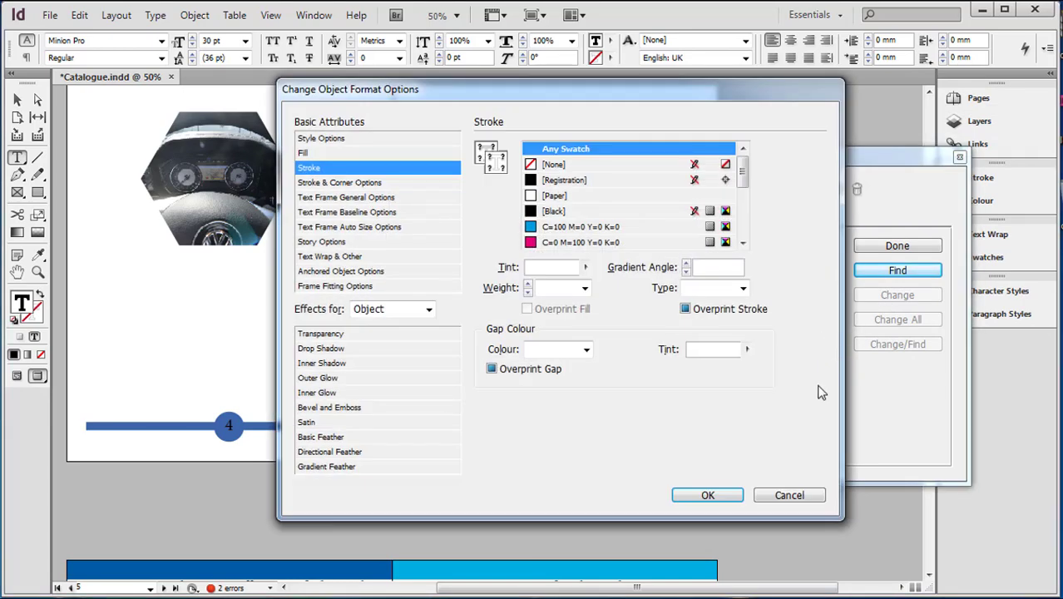
pyautogui.moveTo(742, 172); pyautogui.dragTo(742, 178)
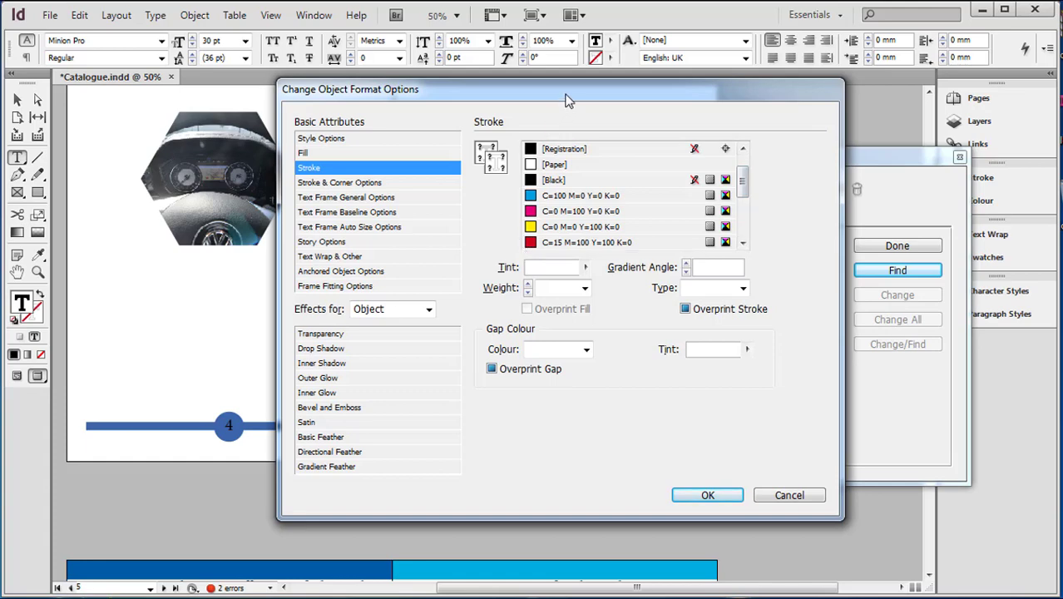
pyautogui.moveTo(565, 93); pyautogui.dragTo(438, 119)
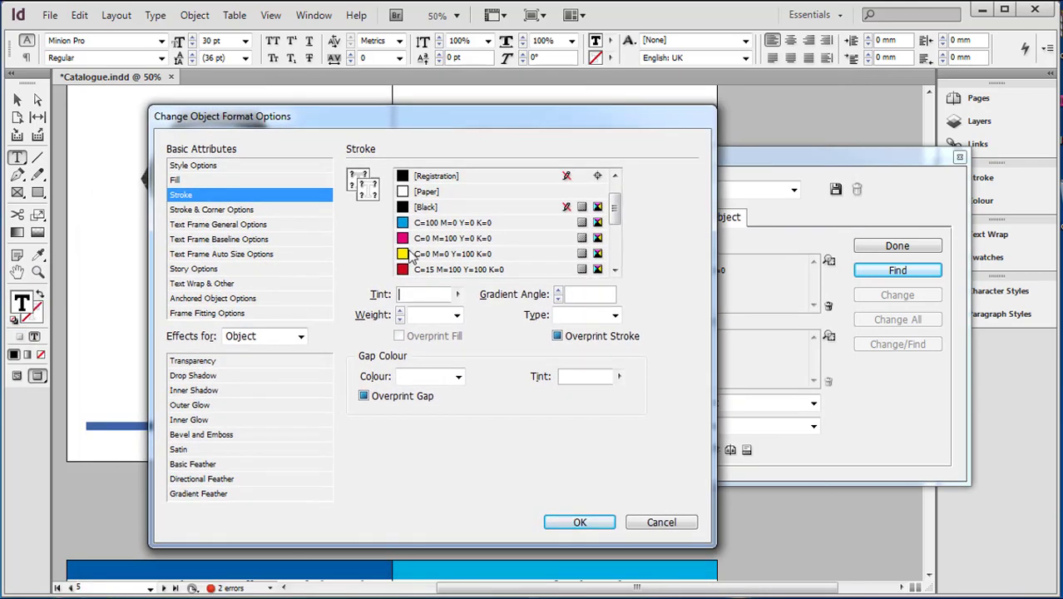
pyautogui.click(409, 255)
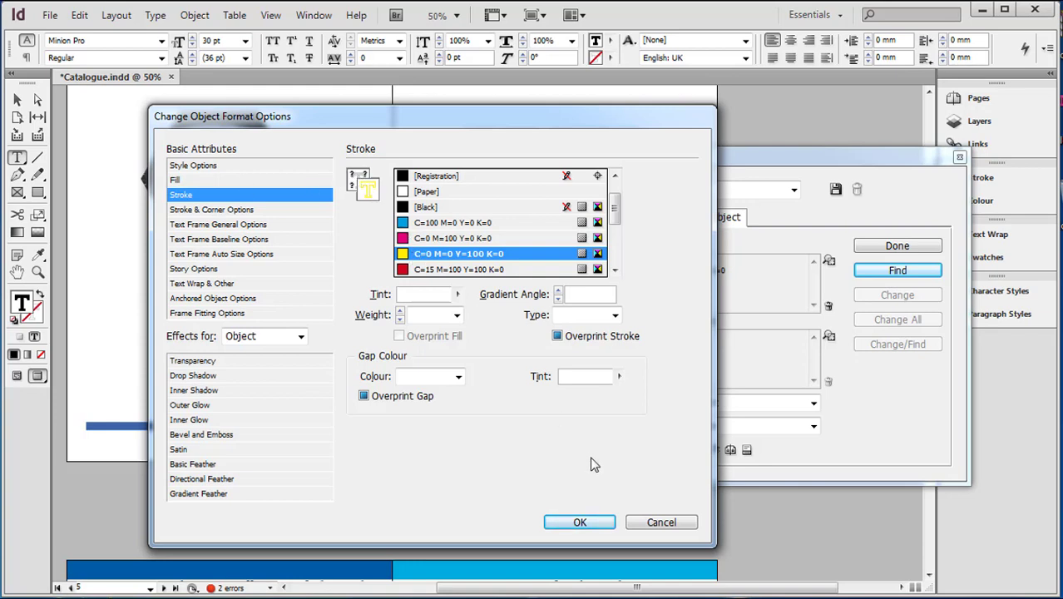
pyautogui.click(580, 523)
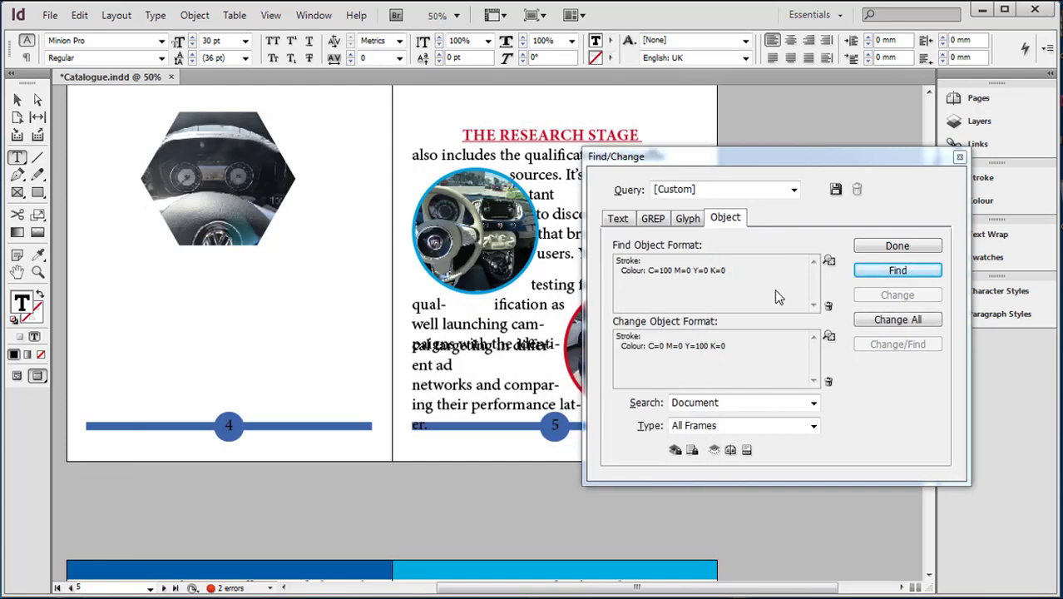
# Step: Find the cyan-stroked round picture frames on pages 3 and 5 one by one and change each stroke to yellow
pyautogui.moveTo(792, 162); pyautogui.dragTo(878, 110)
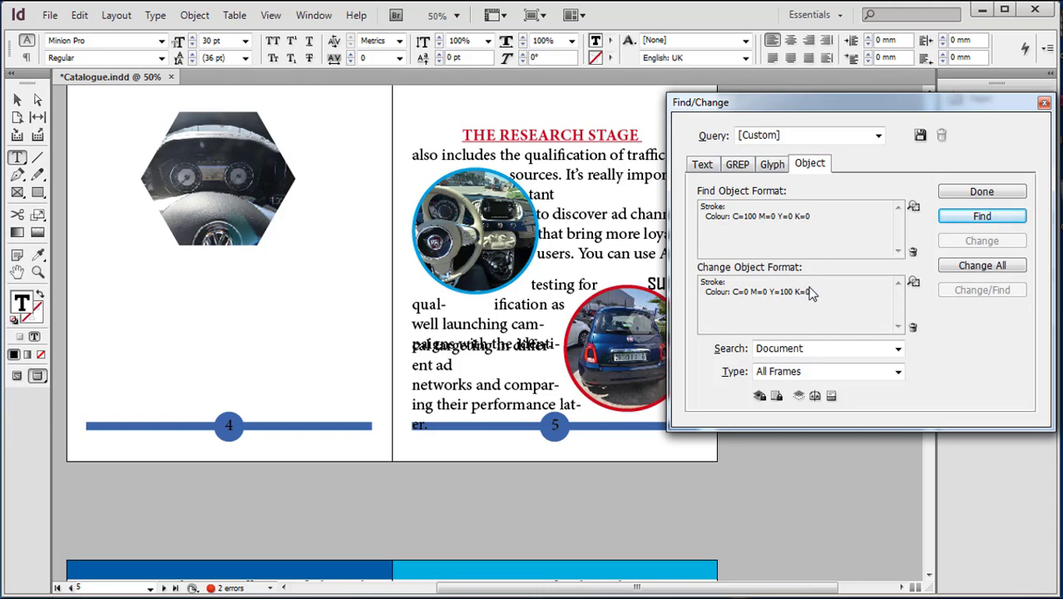
pyautogui.click(982, 217)
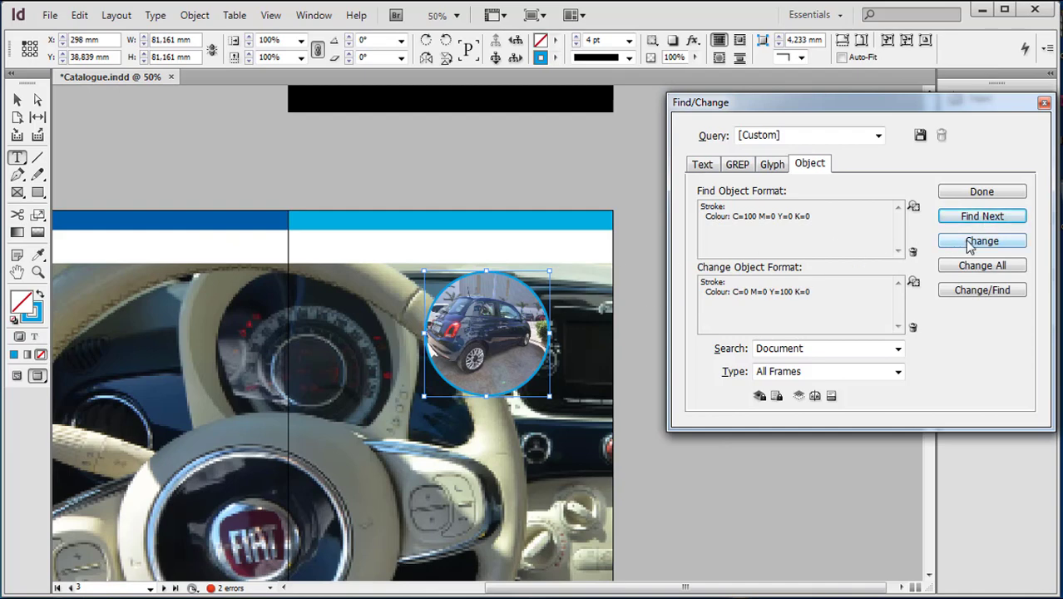
pyautogui.click(971, 243)
pyautogui.click(981, 217)
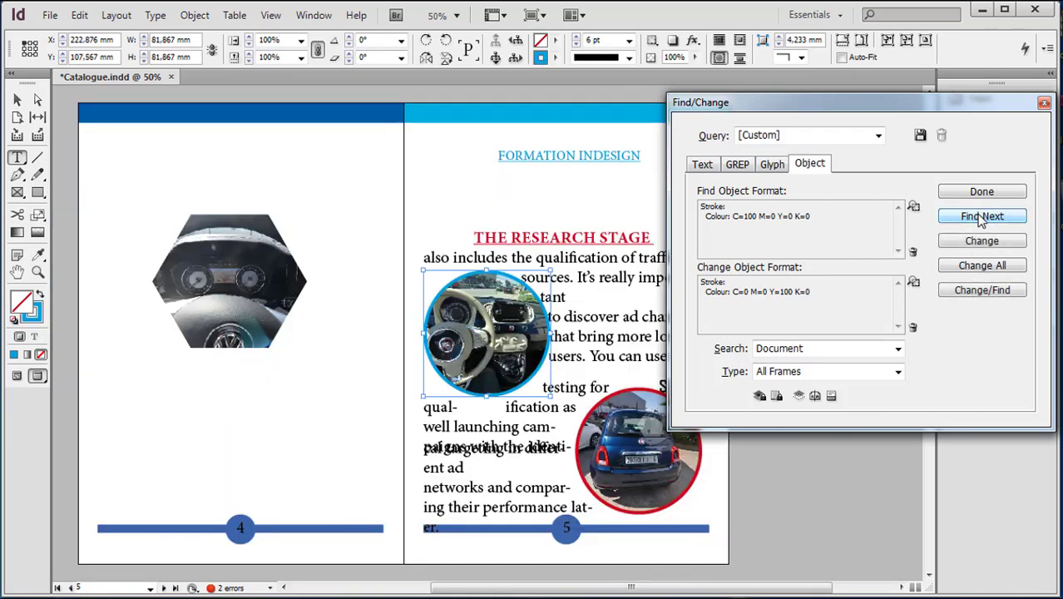
pyautogui.click(981, 243)
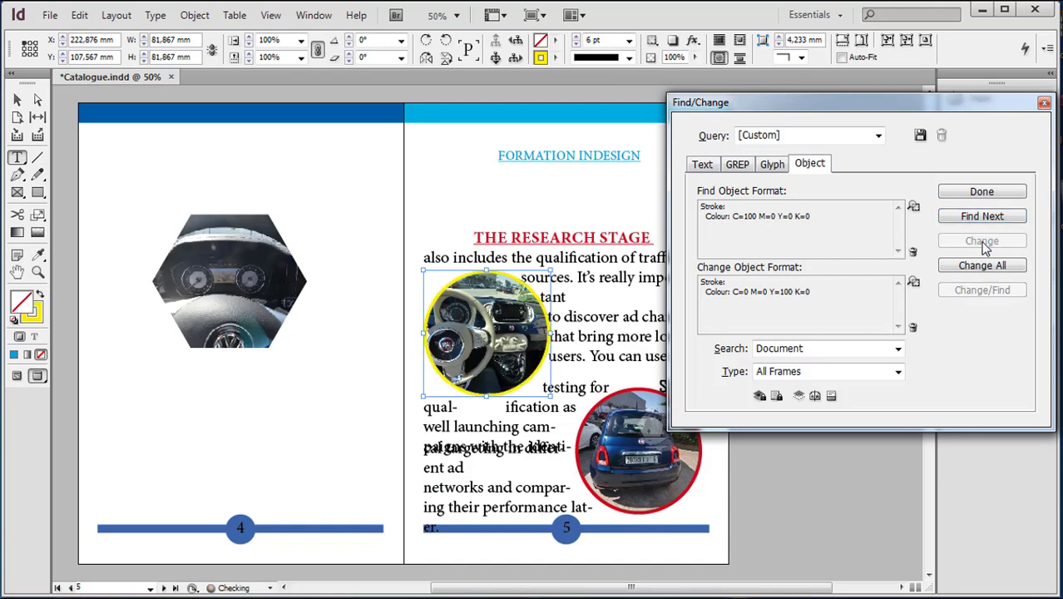
# Step: Search the document for any remaining cyan-stroked frames, dismiss the notice and close Find/Change
pyautogui.click(982, 216)
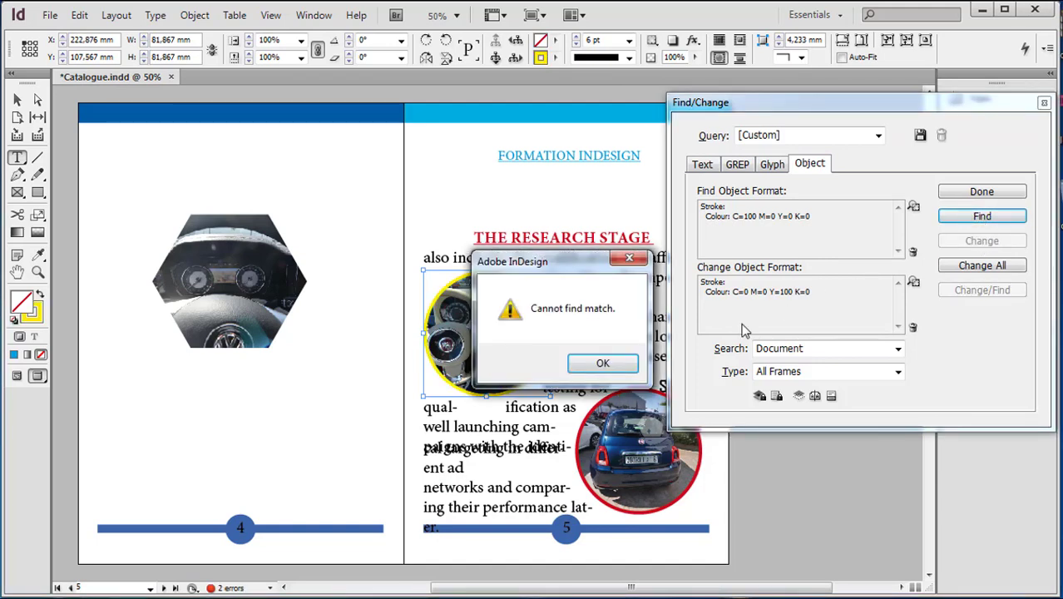
pyautogui.click(605, 364)
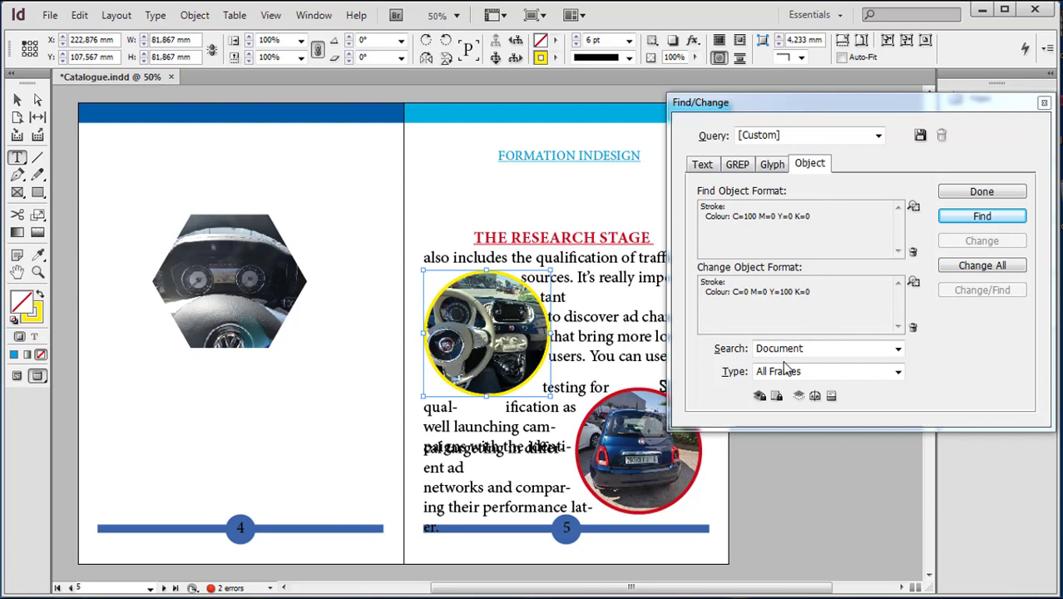
pyautogui.click(1044, 103)
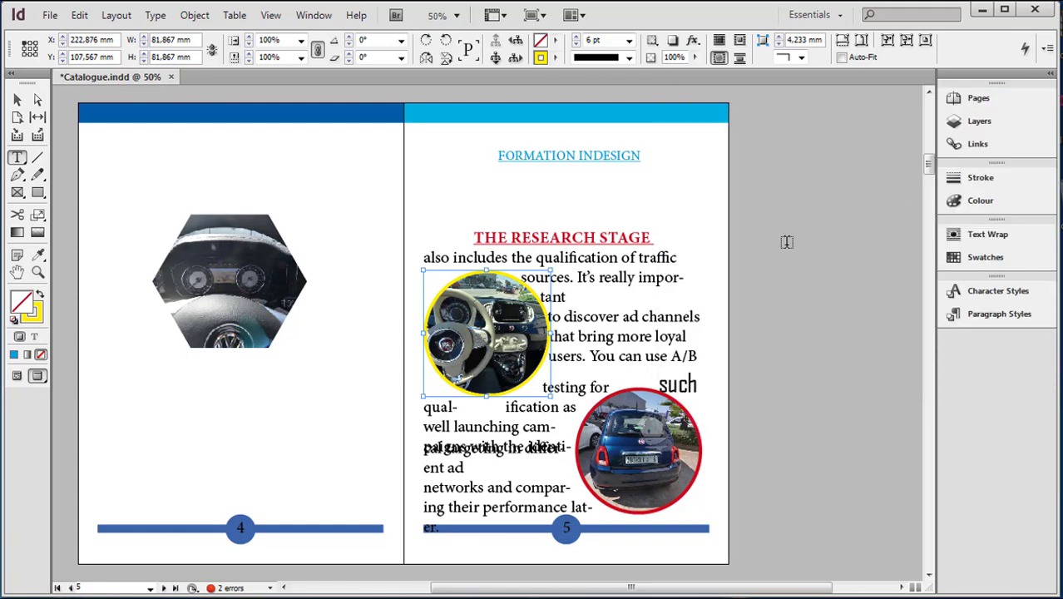
# Step: Insert a paragraph break after "well launching" in the page 5 text so that "campaigns" starts a new line
pyautogui.click(596, 315)
pyautogui.scroll(-3, 596, 316)
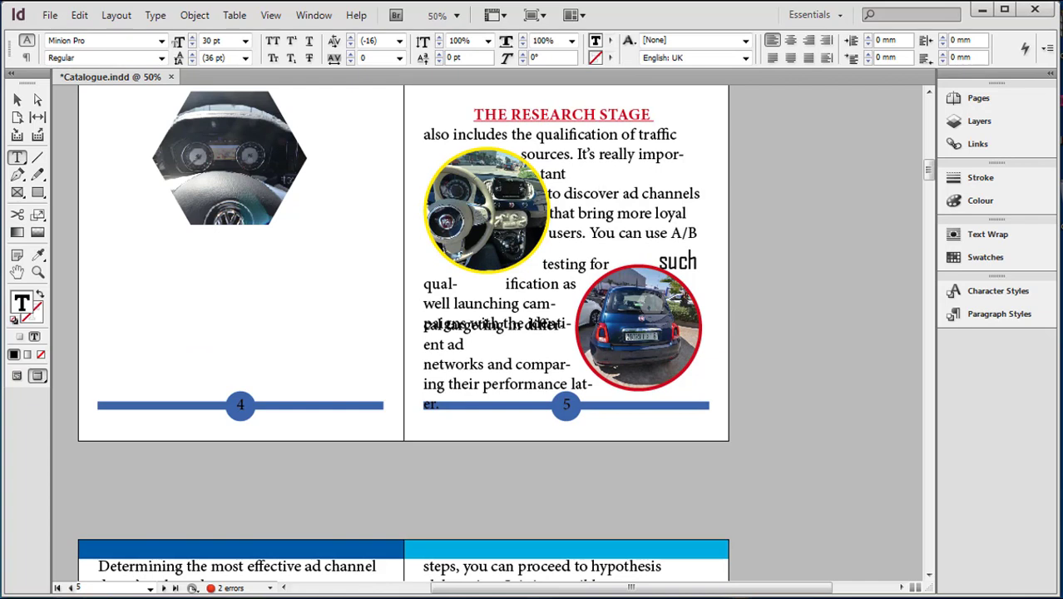
pyautogui.click(497, 308)
pyautogui.press('Right')
pyautogui.press('Right')
pyautogui.press('Right')
pyautogui.press('Return')
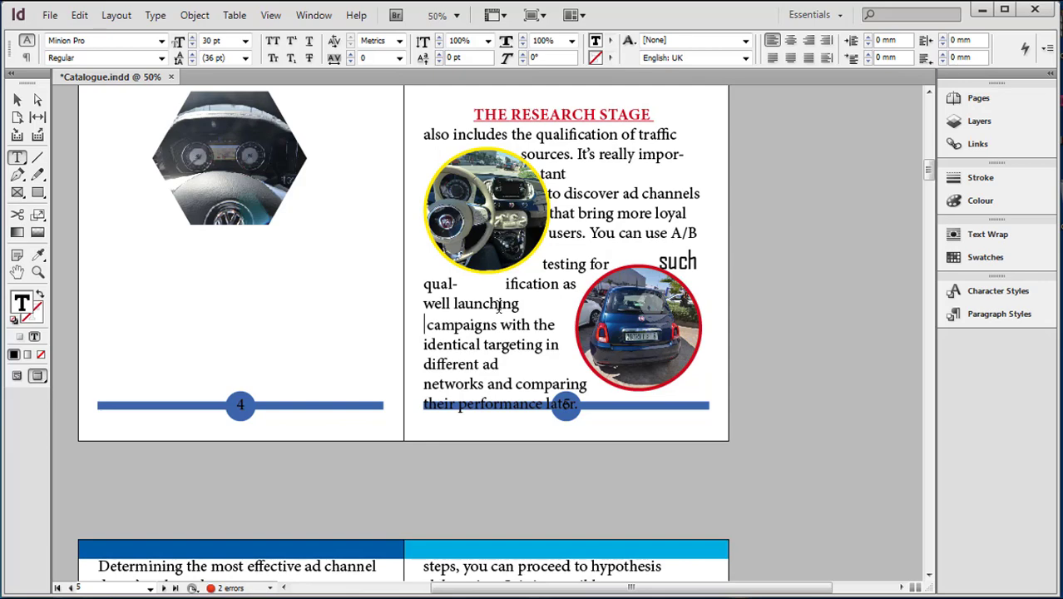
pyautogui.scroll(-3, 517, 305)
pyautogui.scroll(-4, 517, 304)
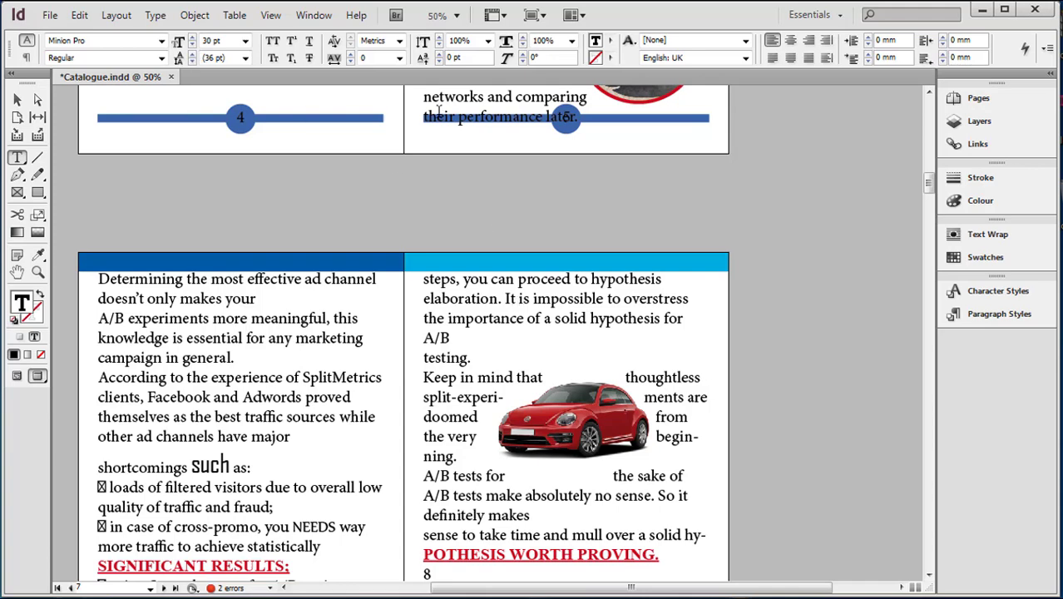
pyautogui.hotkey('ctrl', 'i')
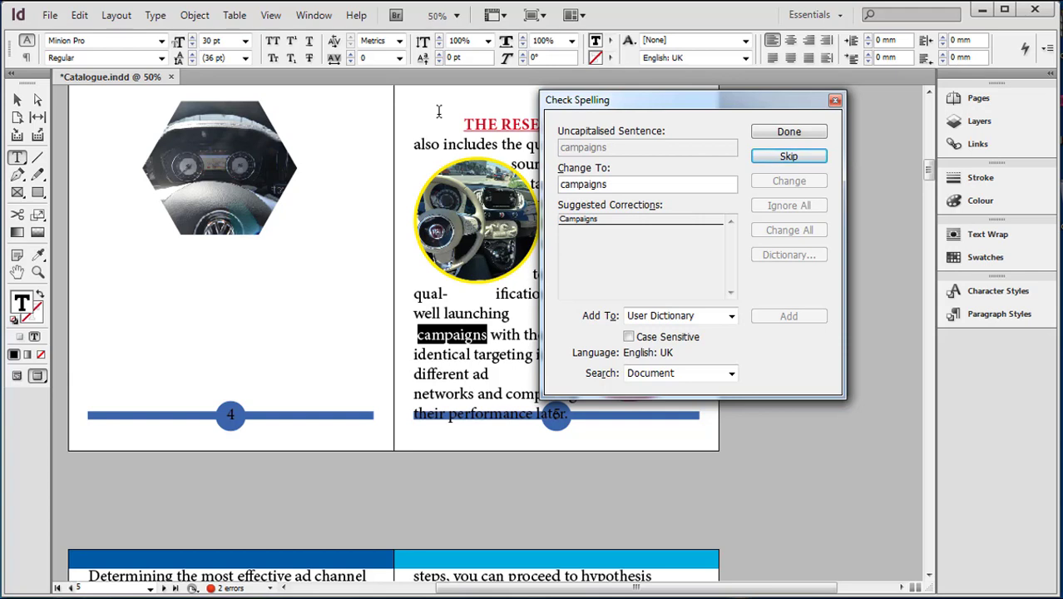
pyautogui.click(835, 101)
# Step: Start a spelling check of the document and skip the flagged word "campaigns" on page 5
pyautogui.click(79, 15)
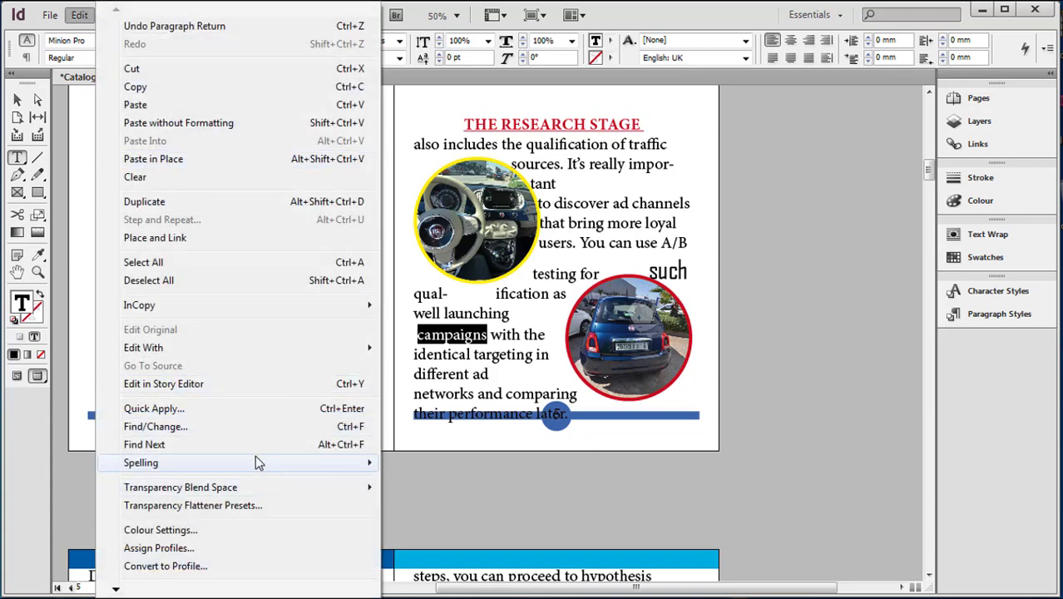
pyautogui.moveTo(256, 462)
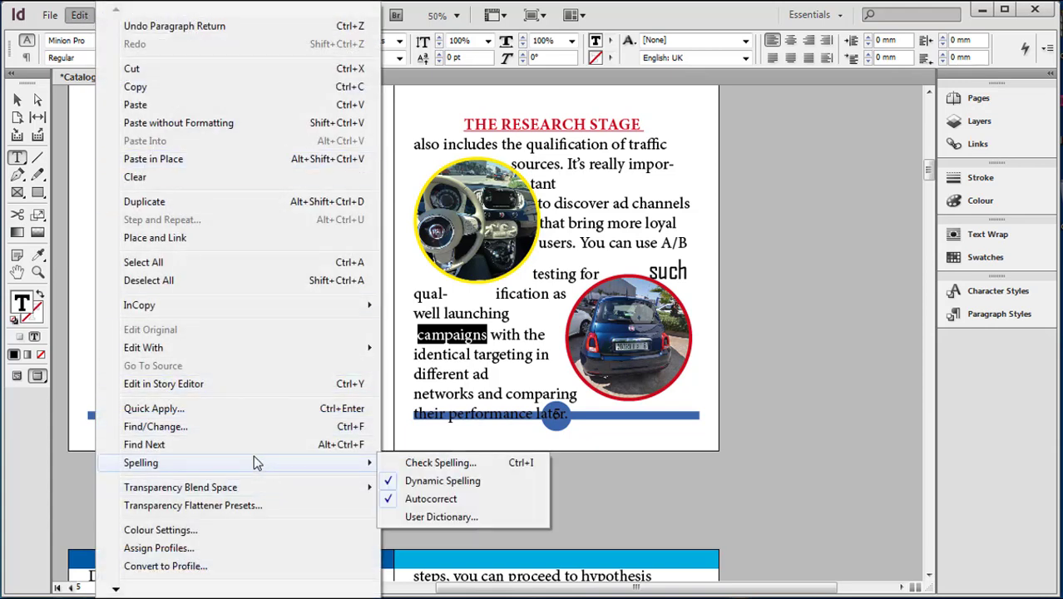
pyautogui.click(461, 468)
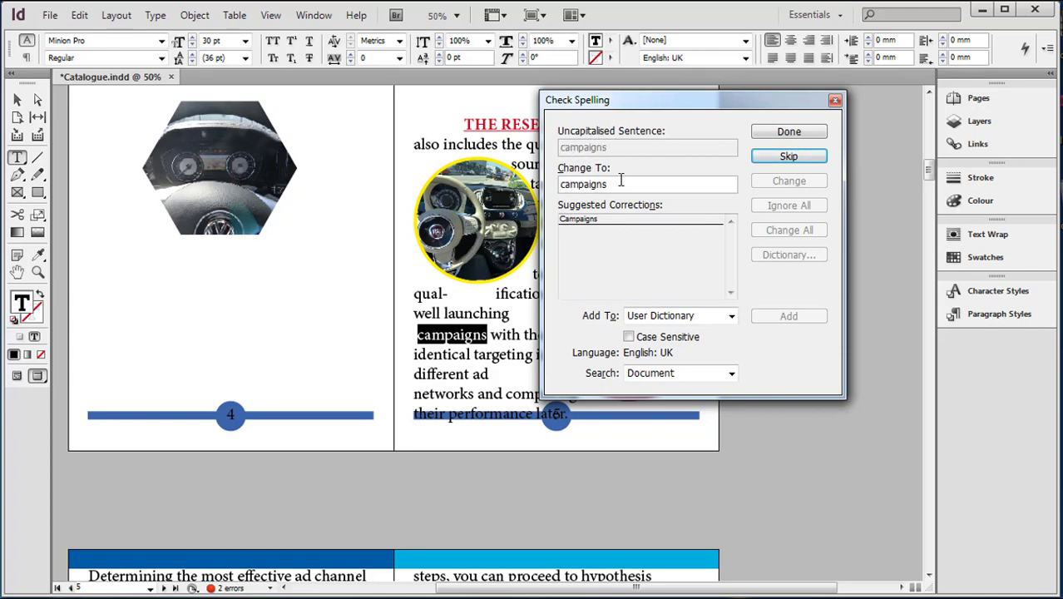
pyautogui.click(769, 160)
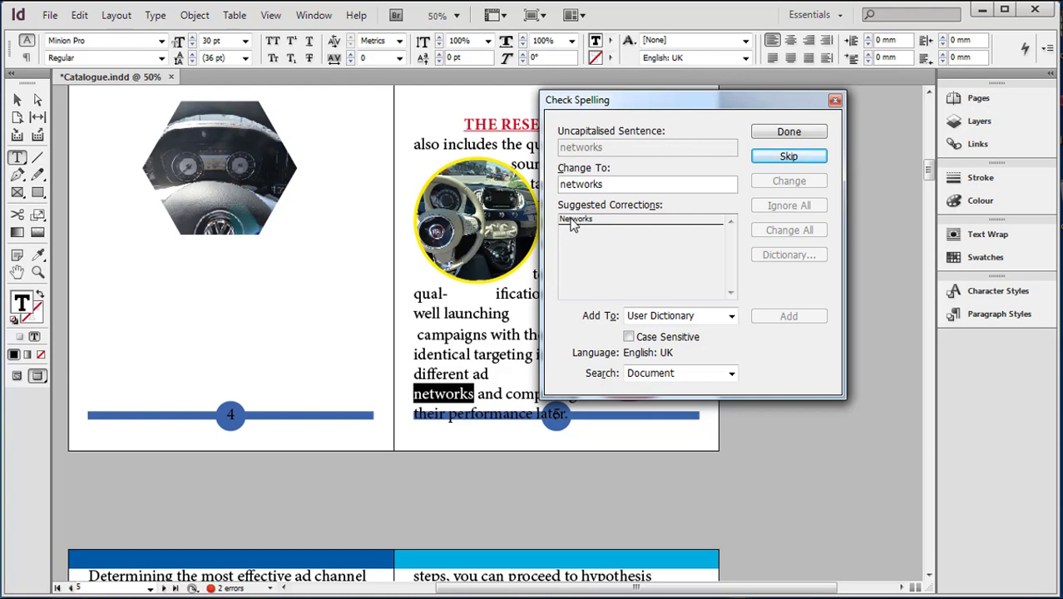
# Step: Replace "networks" on page 5 and "campaign" on page 6 with the suggested corrections "Networks" and "Campaign"
pyautogui.click(612, 184)
pyautogui.moveTo(611, 184); pyautogui.dragTo(550, 186)
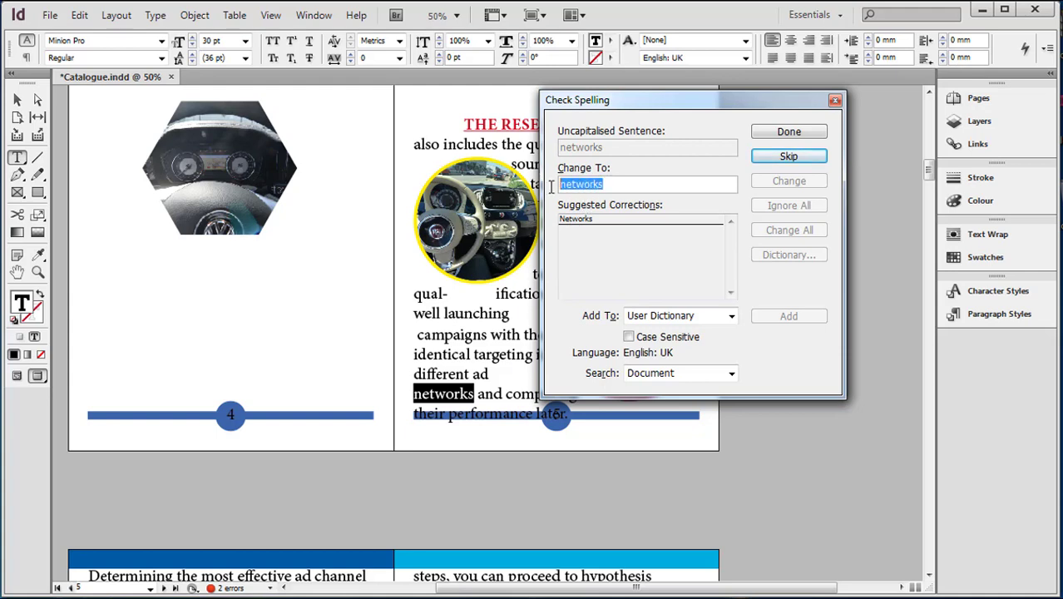
pyautogui.doubleClick(586, 219)
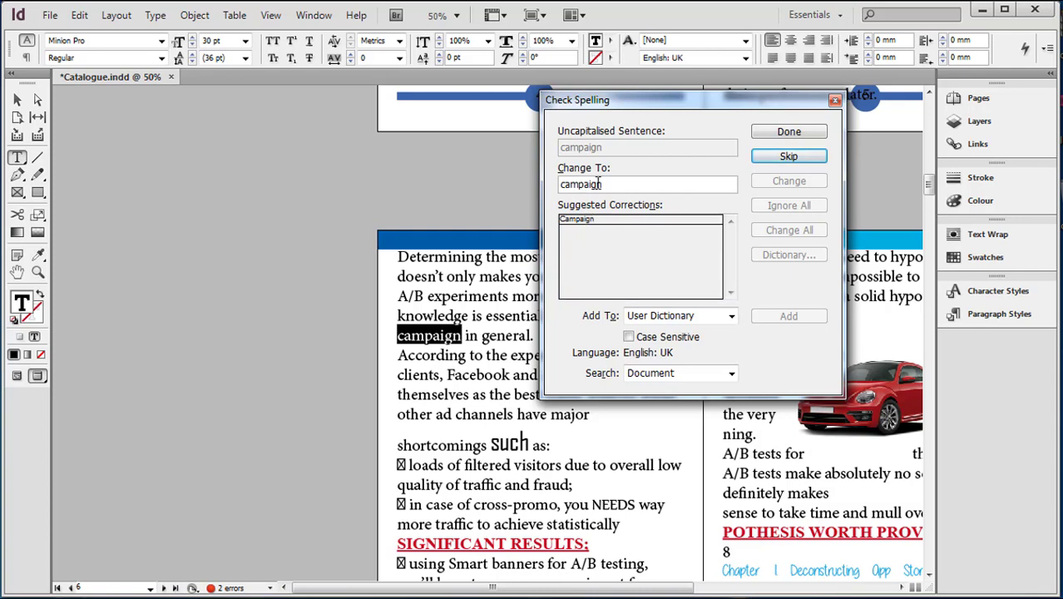
pyautogui.click(586, 219)
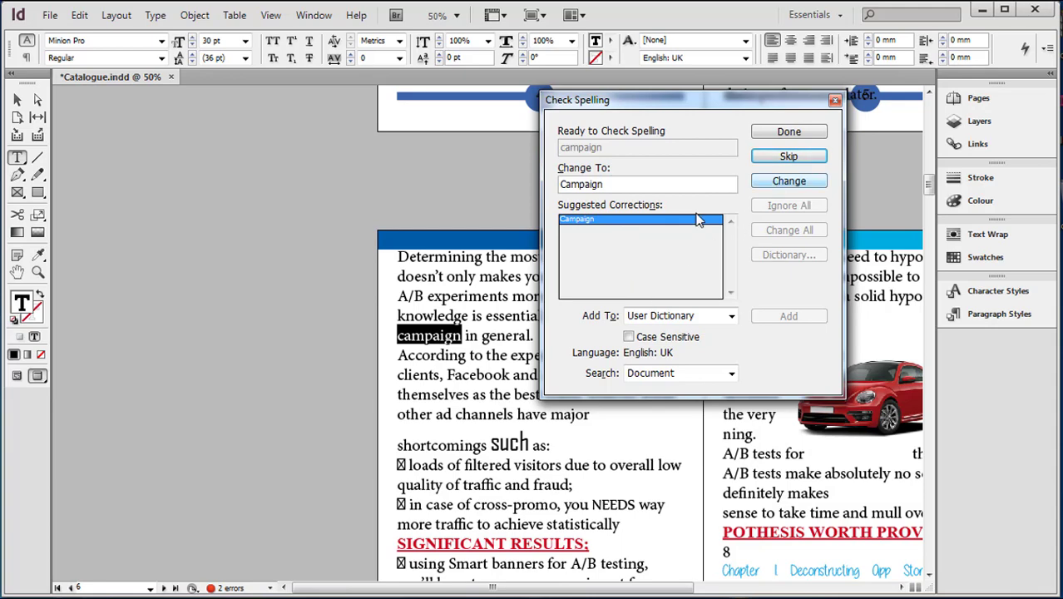
pyautogui.click(786, 182)
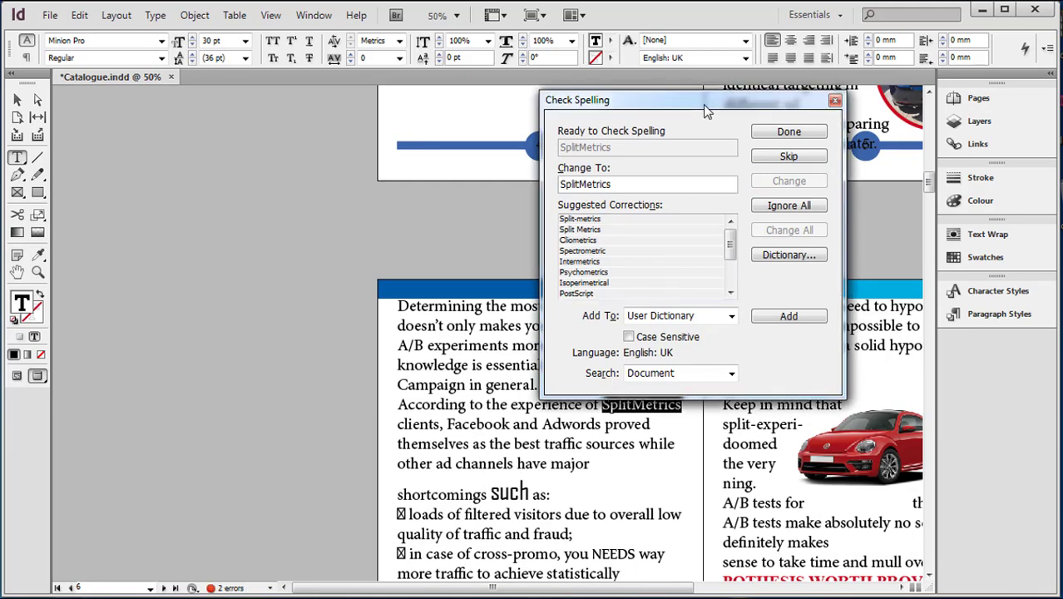
# Step: Skip the flagged word "SplitMetrics" without changing it and add "Adwords" to the User Dictionary
pyautogui.moveTo(705, 111); pyautogui.dragTo(304, 111)
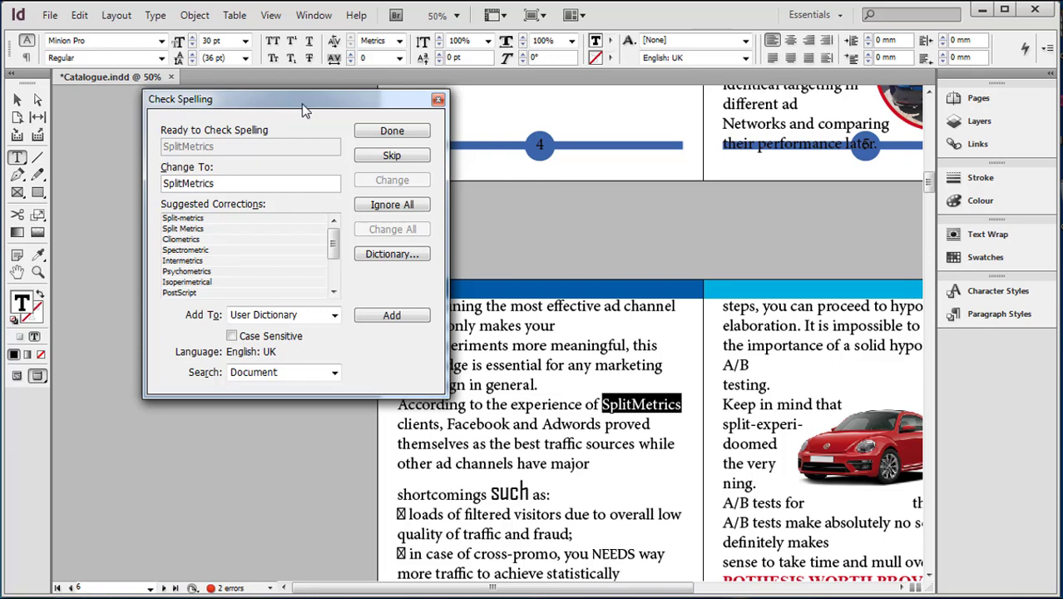
pyautogui.click(193, 218)
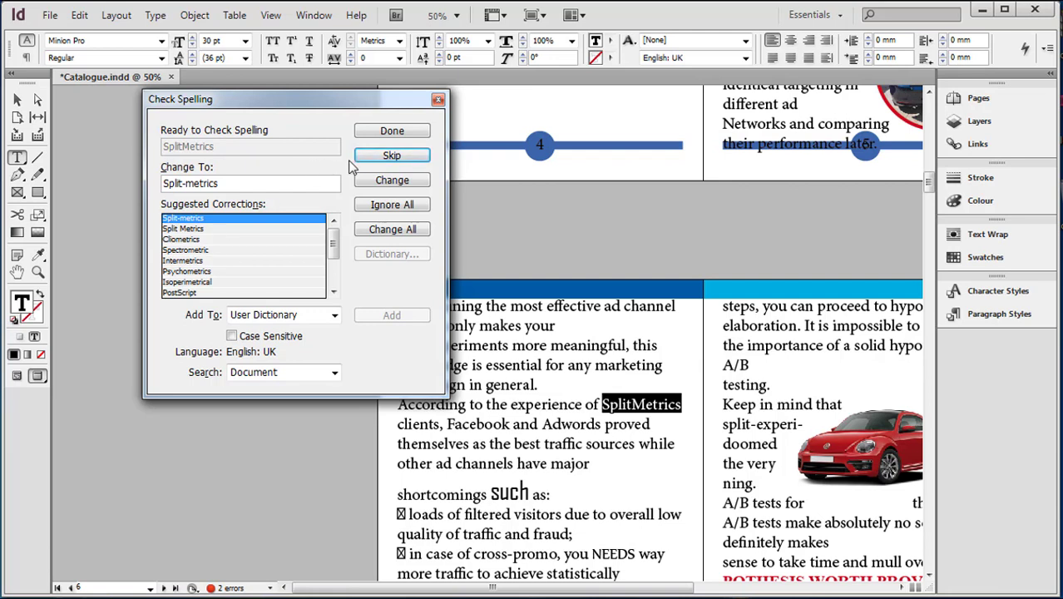
pyautogui.click(372, 156)
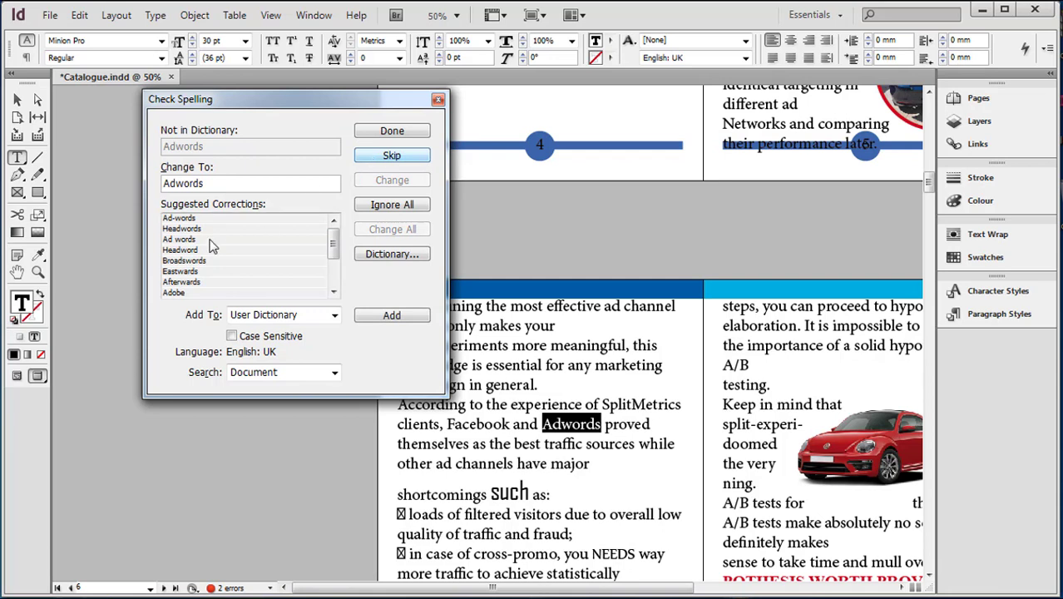
pyautogui.click(216, 184)
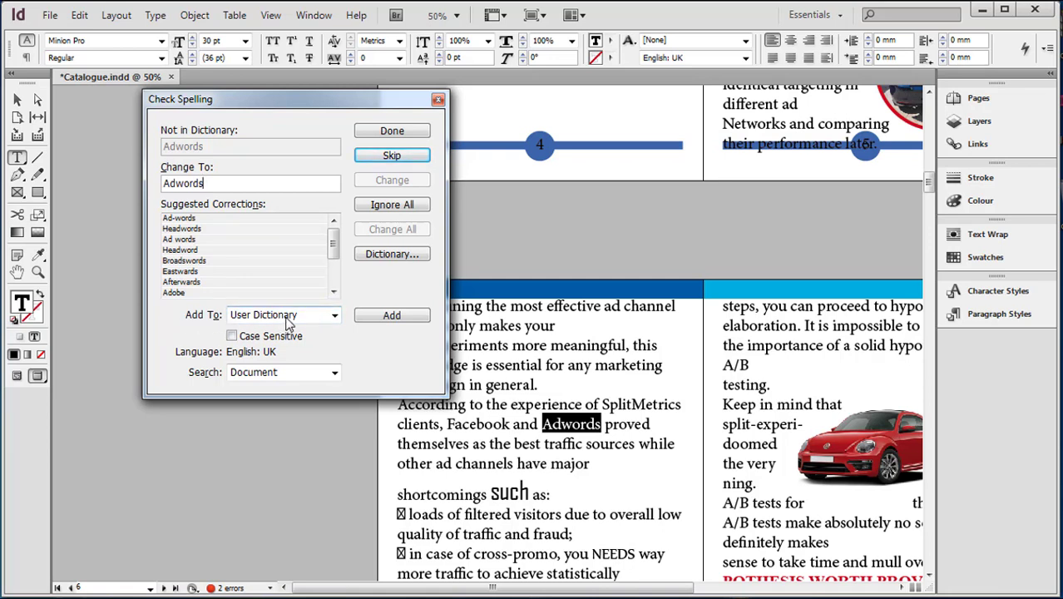
pyautogui.click(387, 317)
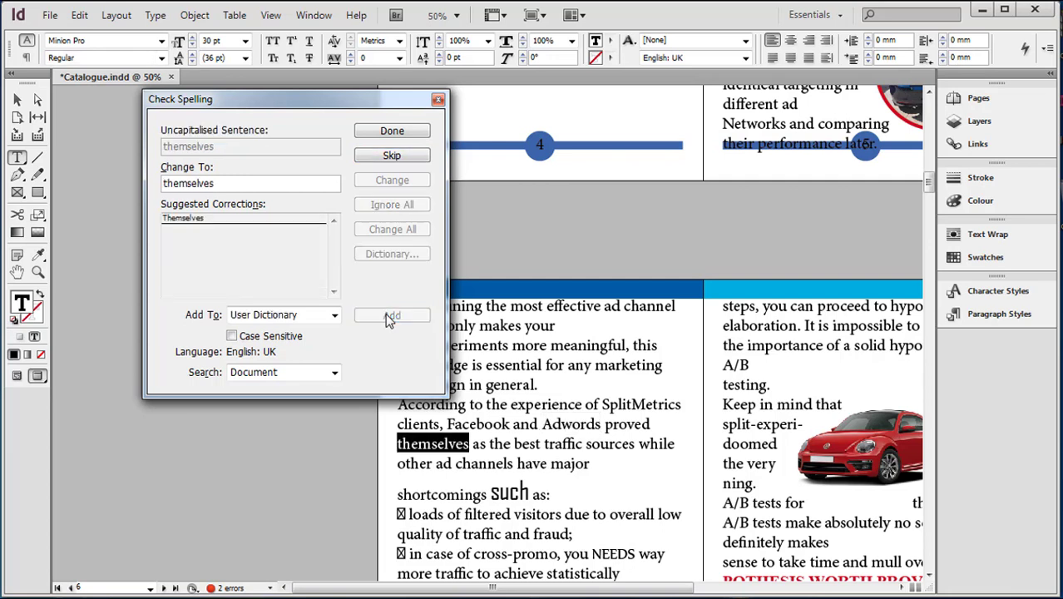
# Step: Replace "themselves" and "shortcomings" on page 6 with the suggested corrections "Themselves" and "Shortcomings"
pyautogui.click(186, 221)
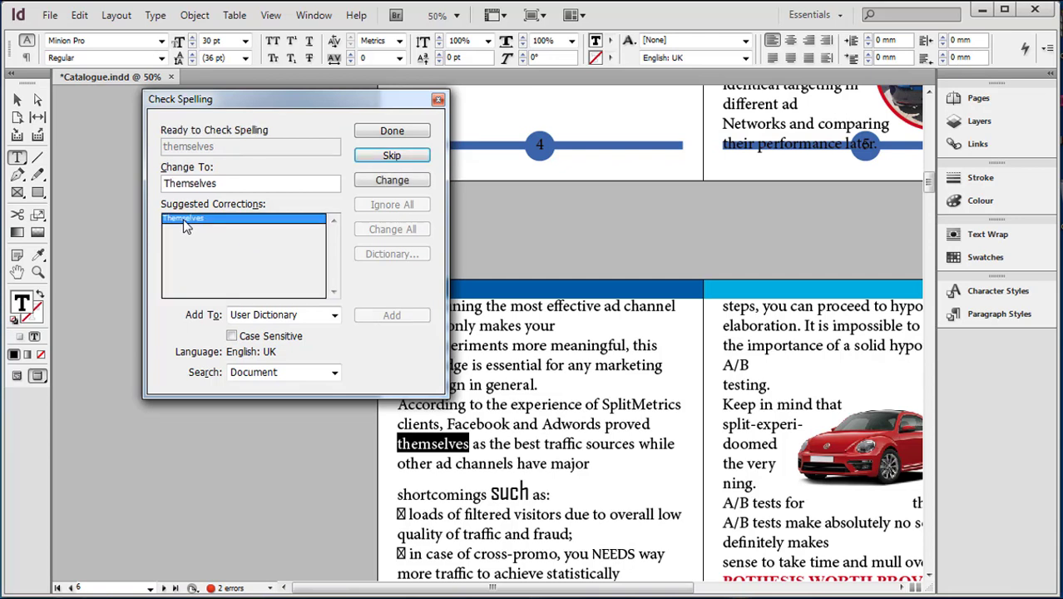
pyautogui.click(393, 181)
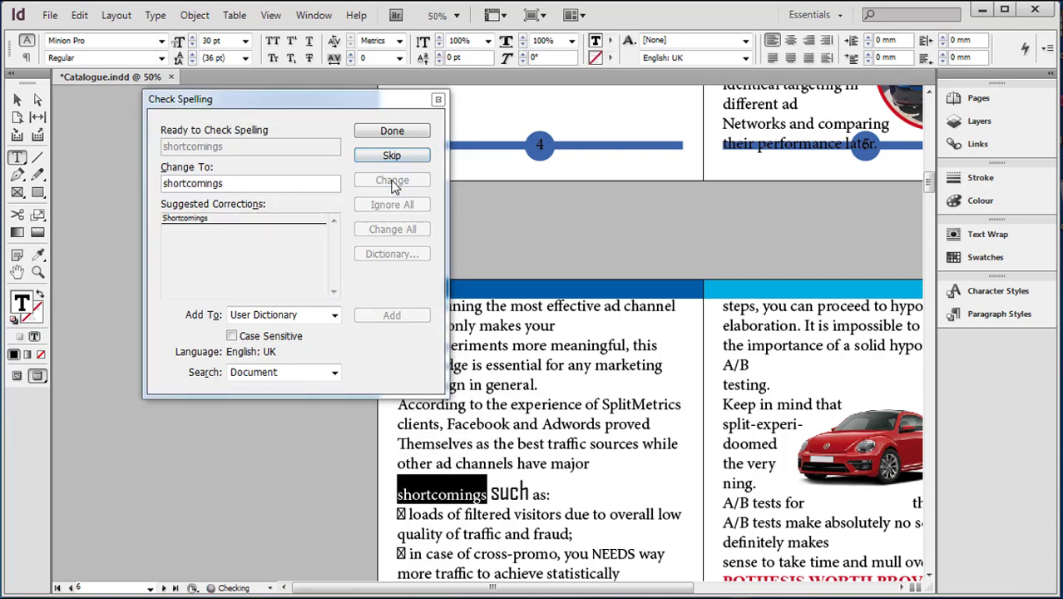
pyautogui.click(185, 218)
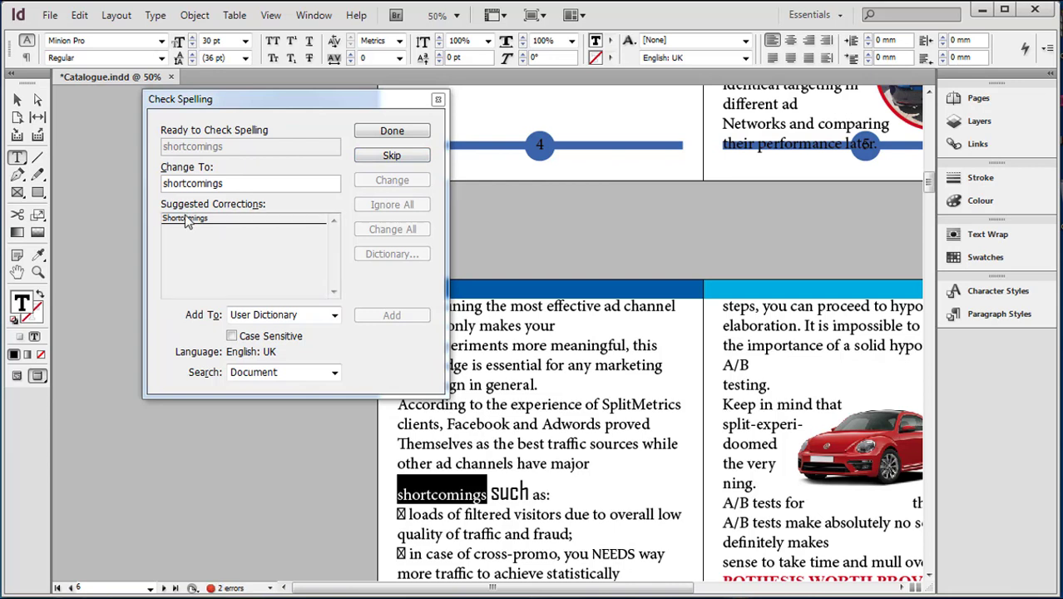
pyautogui.click(392, 155)
pyautogui.click(388, 187)
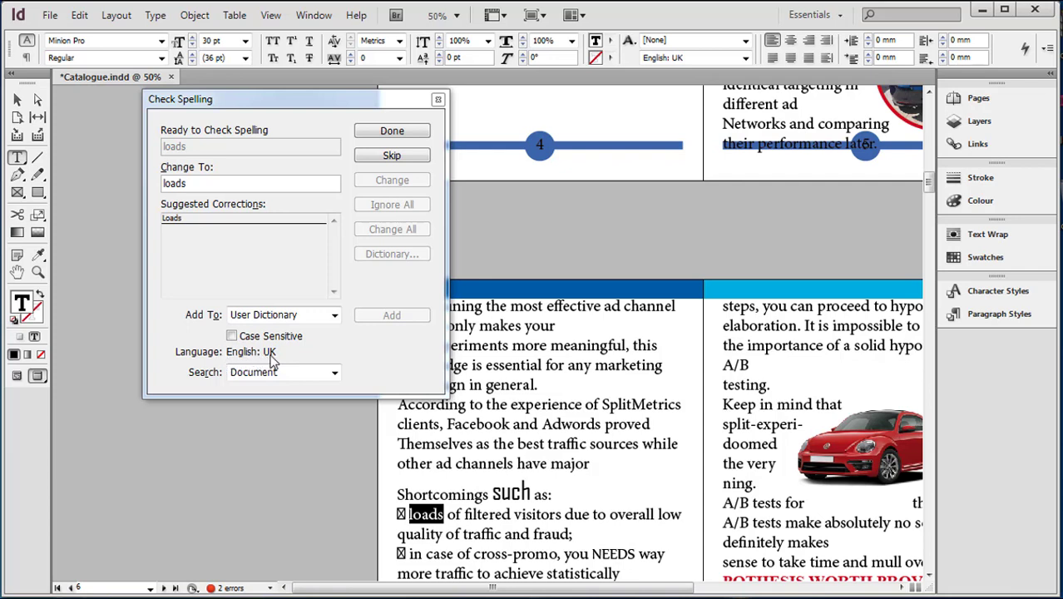
# Step: Skip the flagged words on page 6 from "loads" and "in" onwards until "using" is reached
pyautogui.click(396, 158)
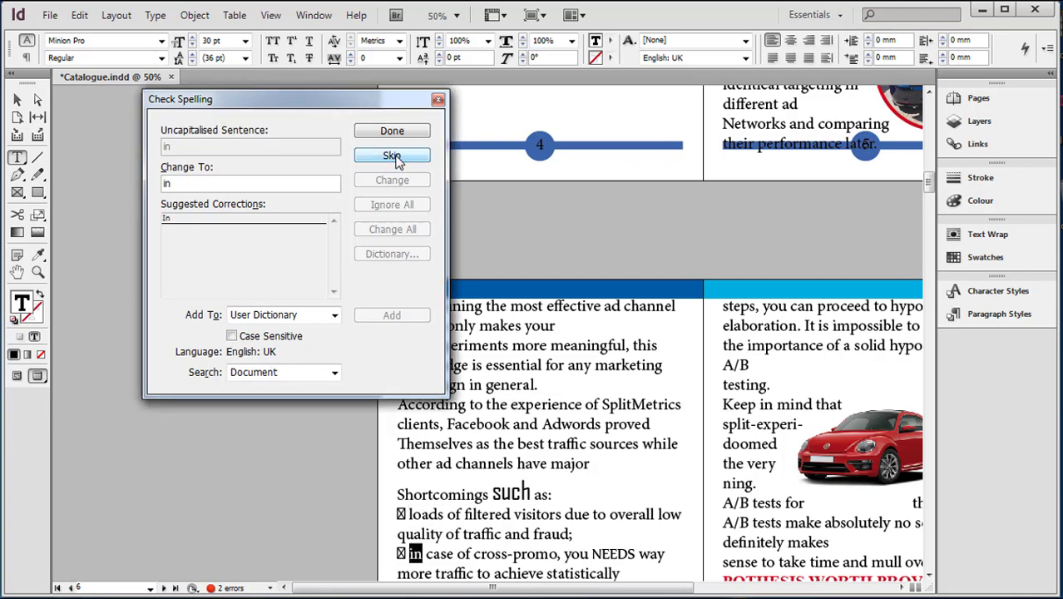
pyautogui.click(396, 158)
pyautogui.click(396, 158)
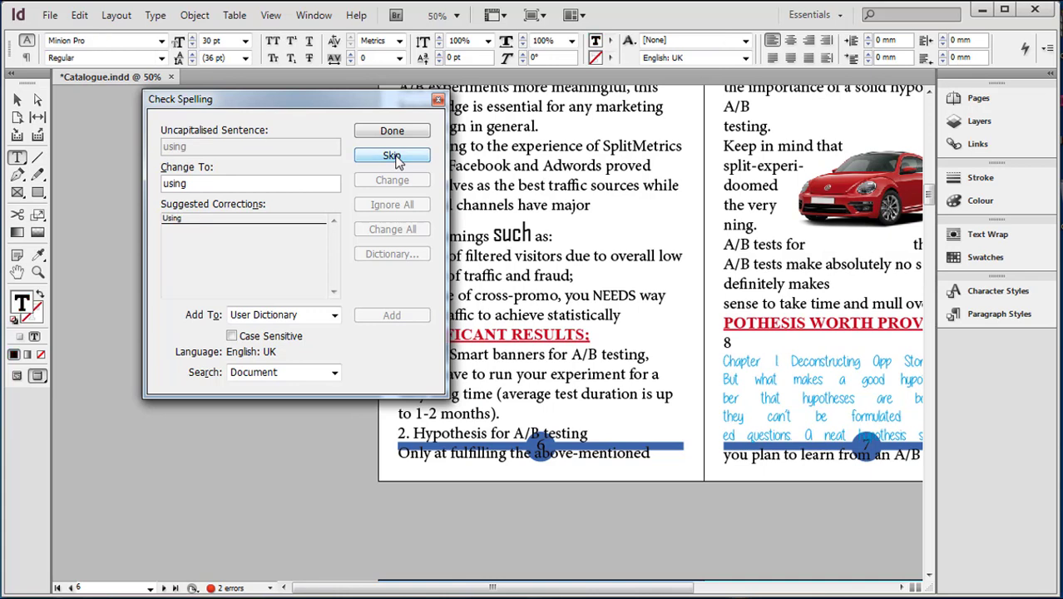
# Step: Review the spelling check's search scope choices, keep Document, and end the check
pyautogui.click(333, 373)
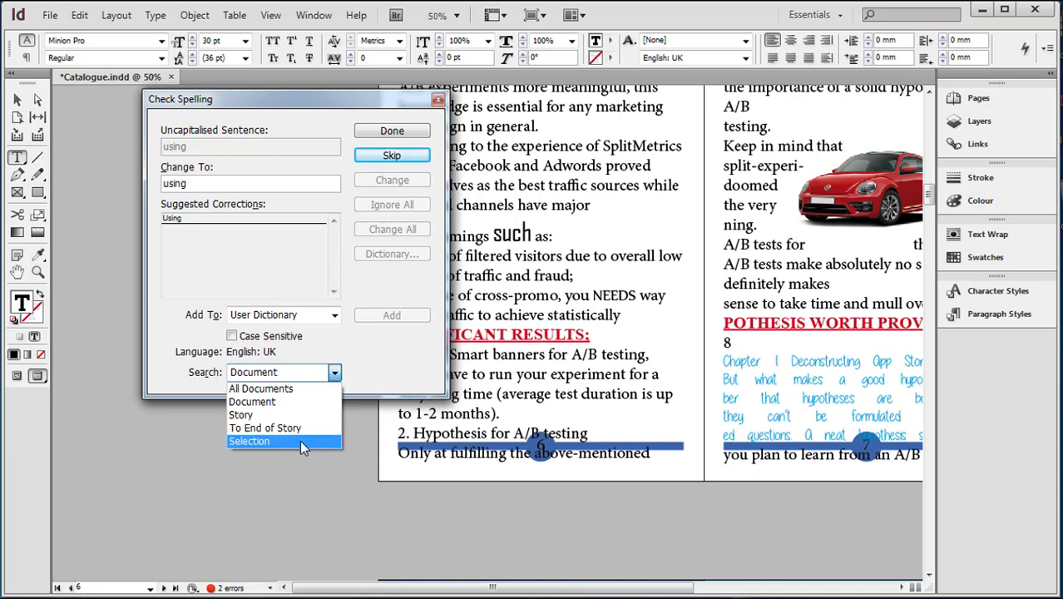
pyautogui.click(397, 370)
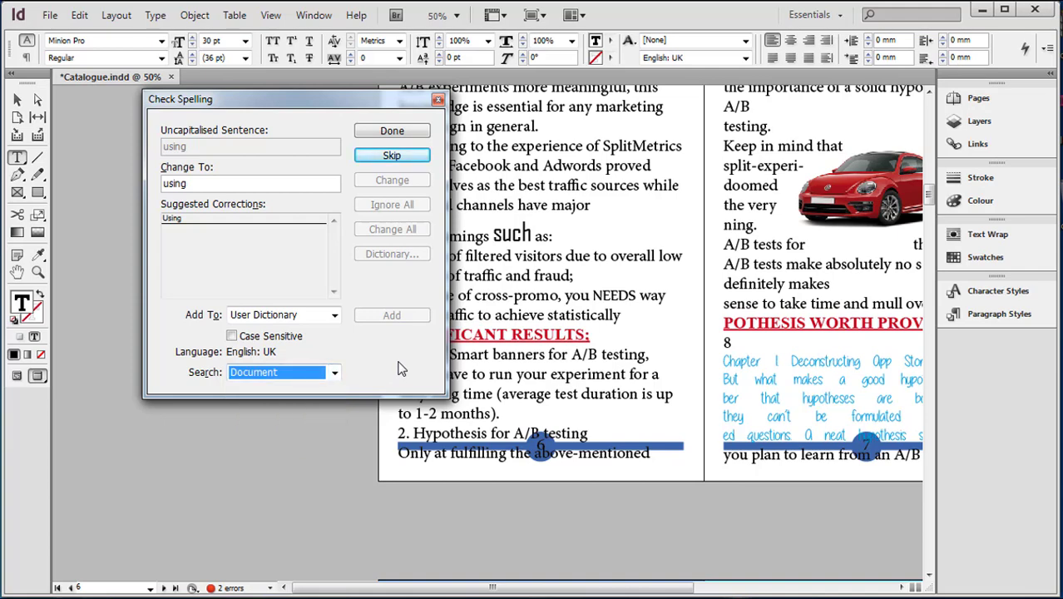
pyautogui.click(399, 133)
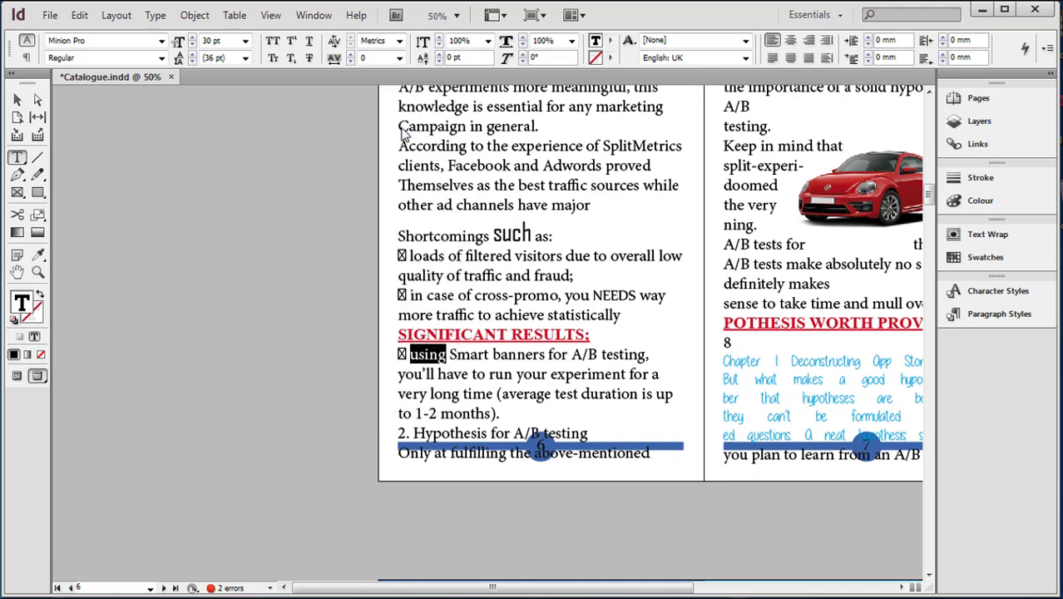
# Step: Open the English: UK User Dictionary and inspect the added words "adwords" and "facebook"
pyautogui.click(80, 17)
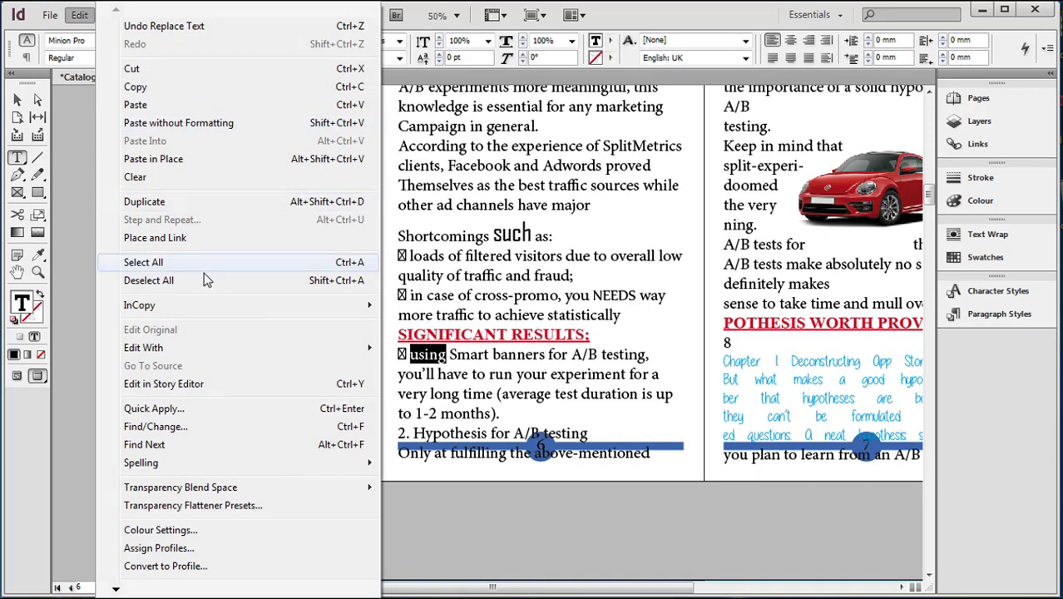
pyautogui.moveTo(291, 466)
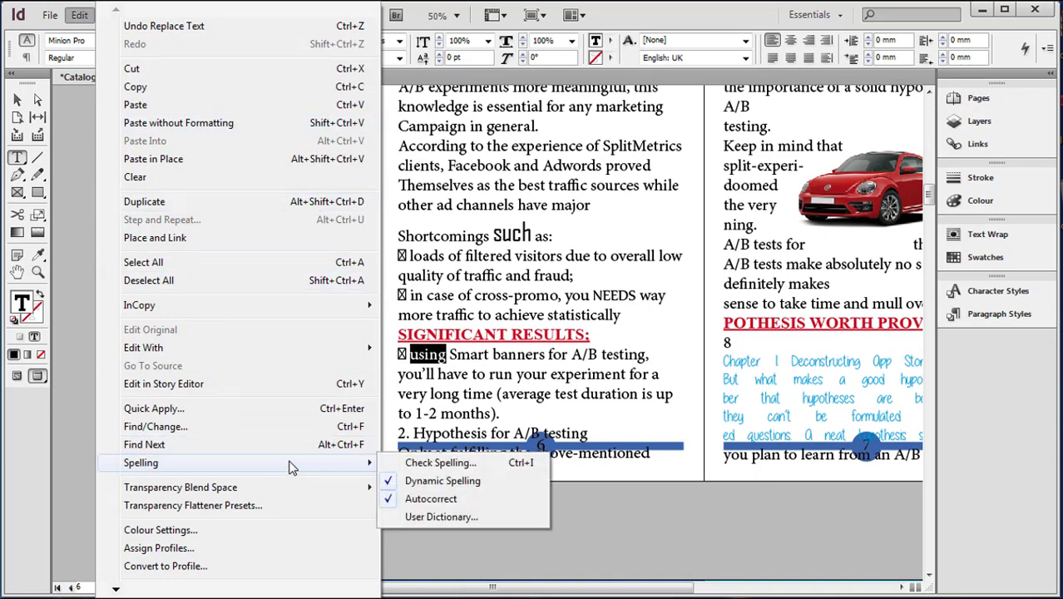
pyautogui.click(449, 518)
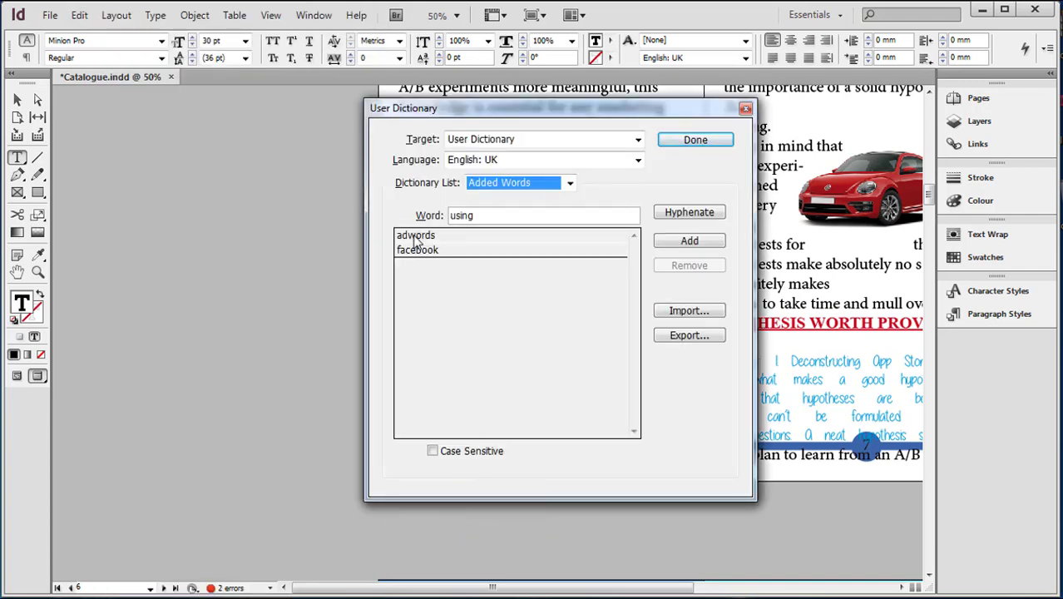
pyautogui.click(415, 238)
pyautogui.click(420, 251)
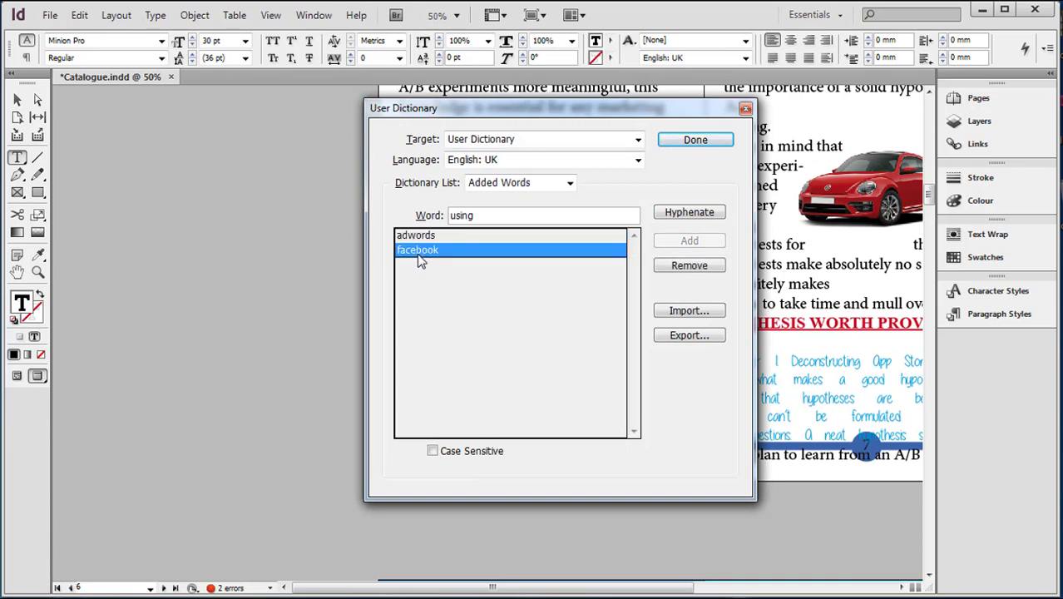
pyautogui.click(420, 238)
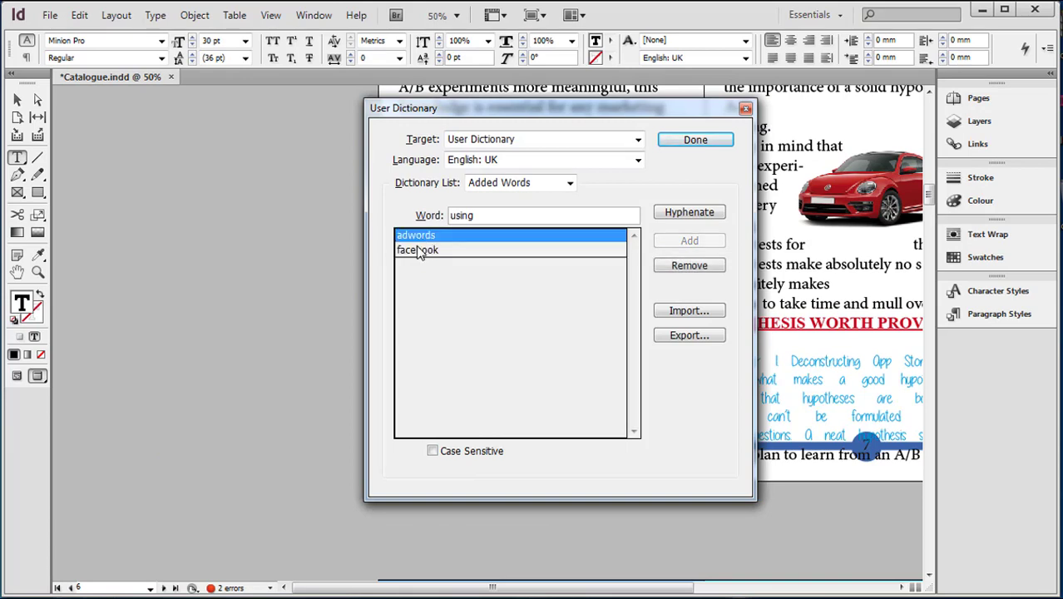
pyautogui.click(420, 252)
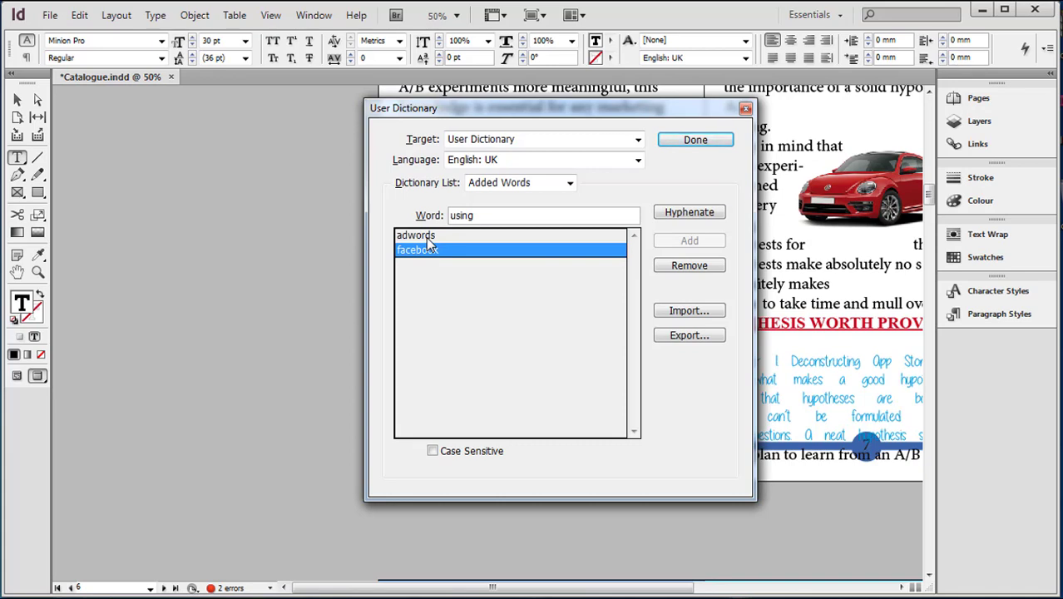
# Step: Switch the user dictionary's language to French: Canadian
pyautogui.click(638, 160)
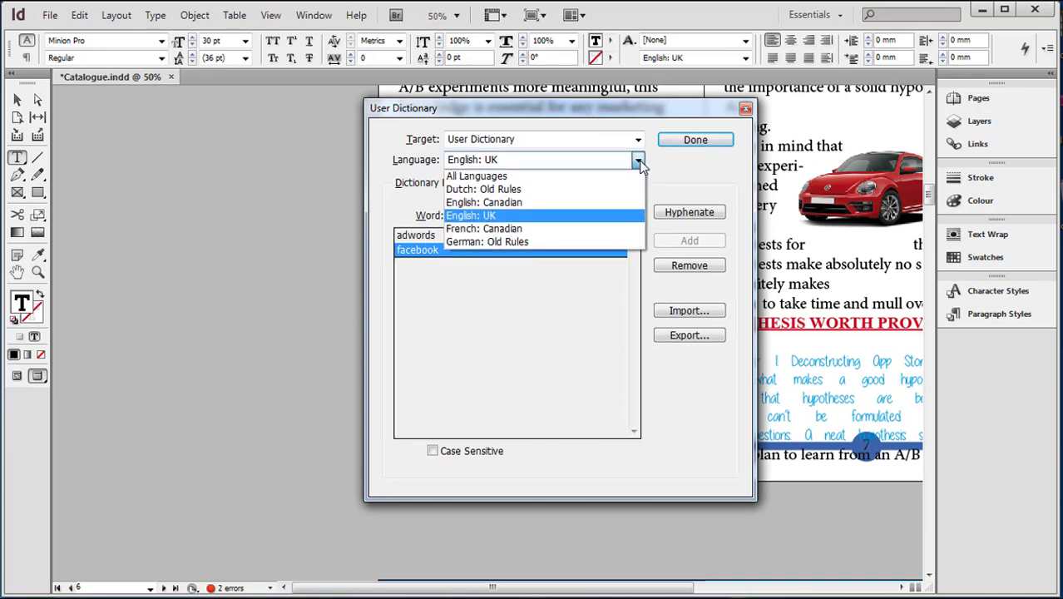
pyautogui.click(554, 236)
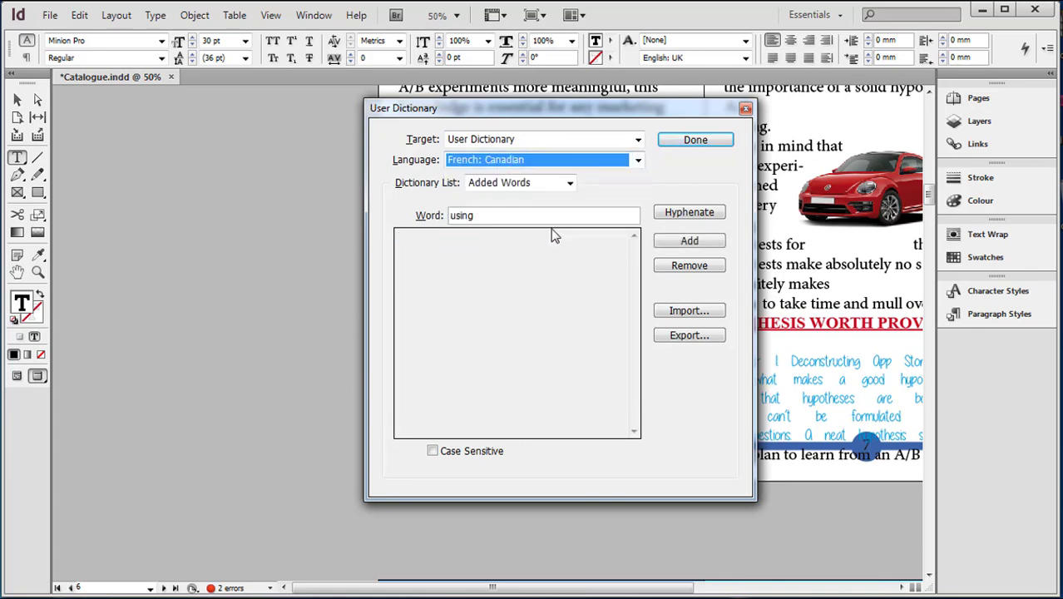
# Step: Add the word "using" to the French: Canadian added words and remove it from the list again
pyautogui.click(681, 243)
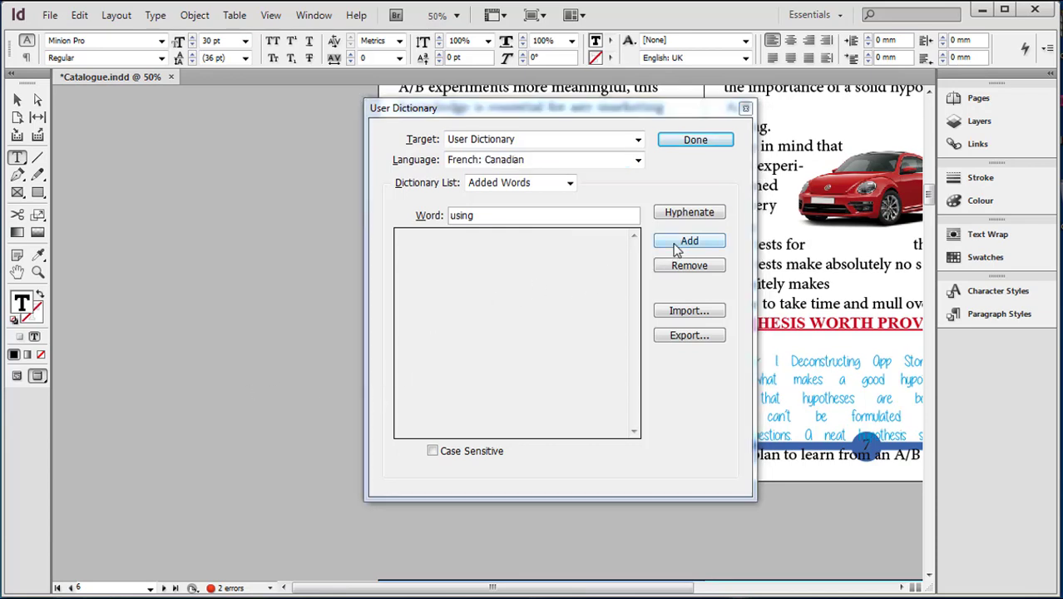
pyautogui.click(486, 216)
pyautogui.doubleClick(453, 215)
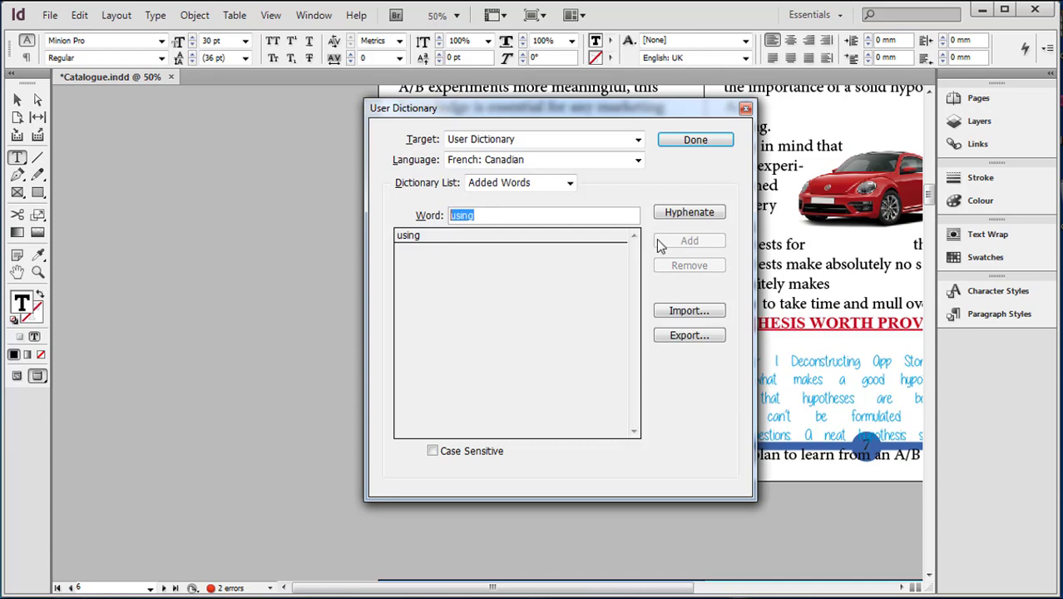
pyautogui.click(407, 235)
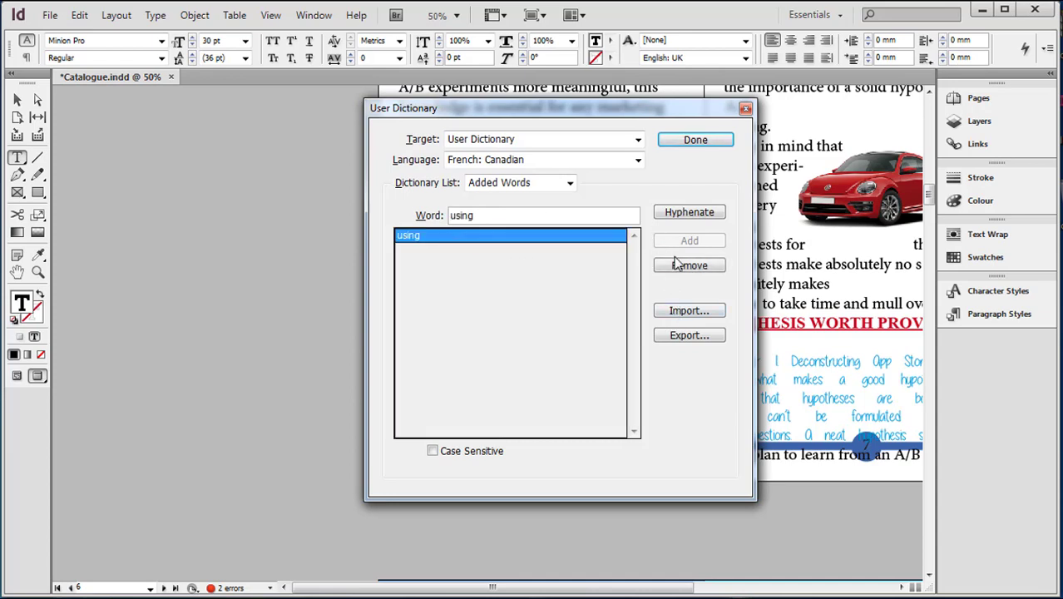
pyautogui.click(684, 264)
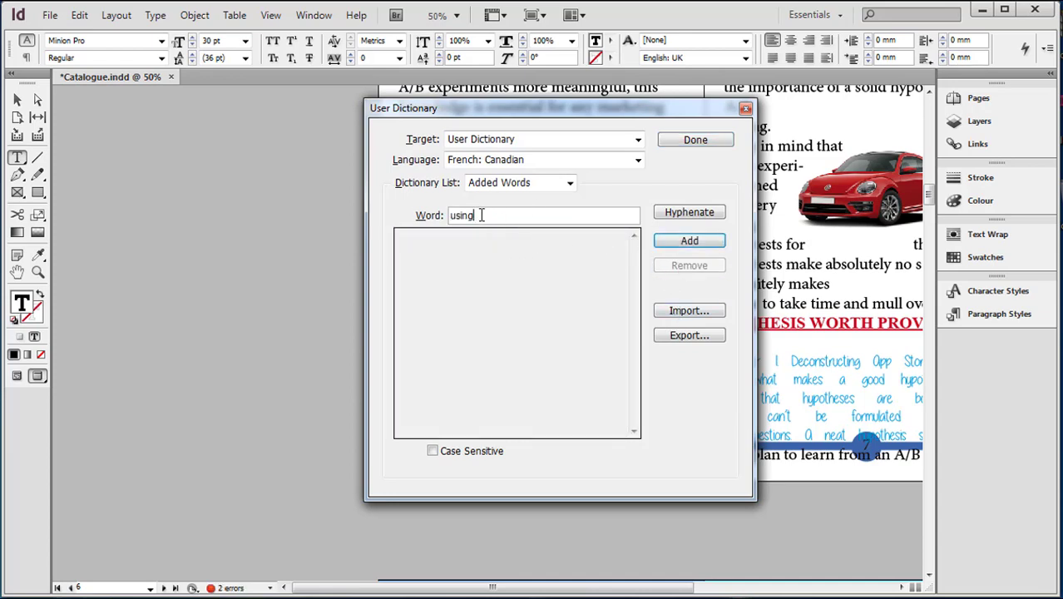
# Step: Replace the word entry with "Facebook" for the French: Canadian added words
pyautogui.moveTo(502, 213); pyautogui.dragTo(385, 204)
pyautogui.write('Facebook')
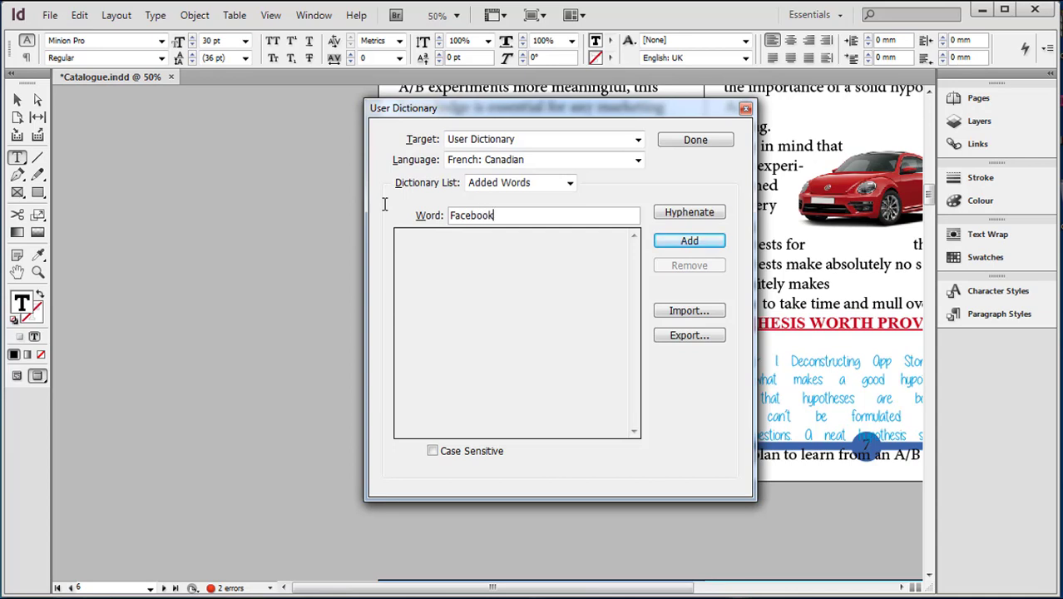